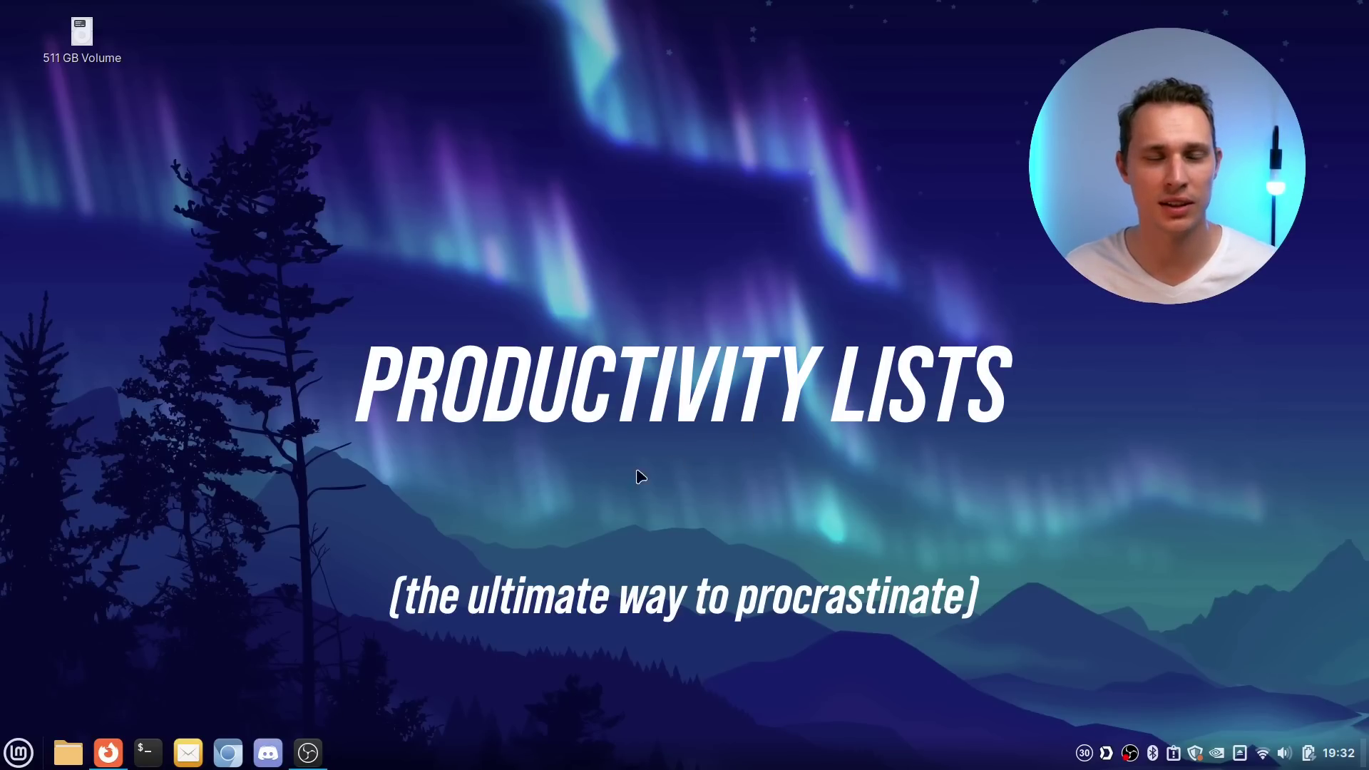
# Step: Read through the Zapier article in Firefox, dismissing its sign-up popup, then hide Firefox
pyautogui.click(108, 752)
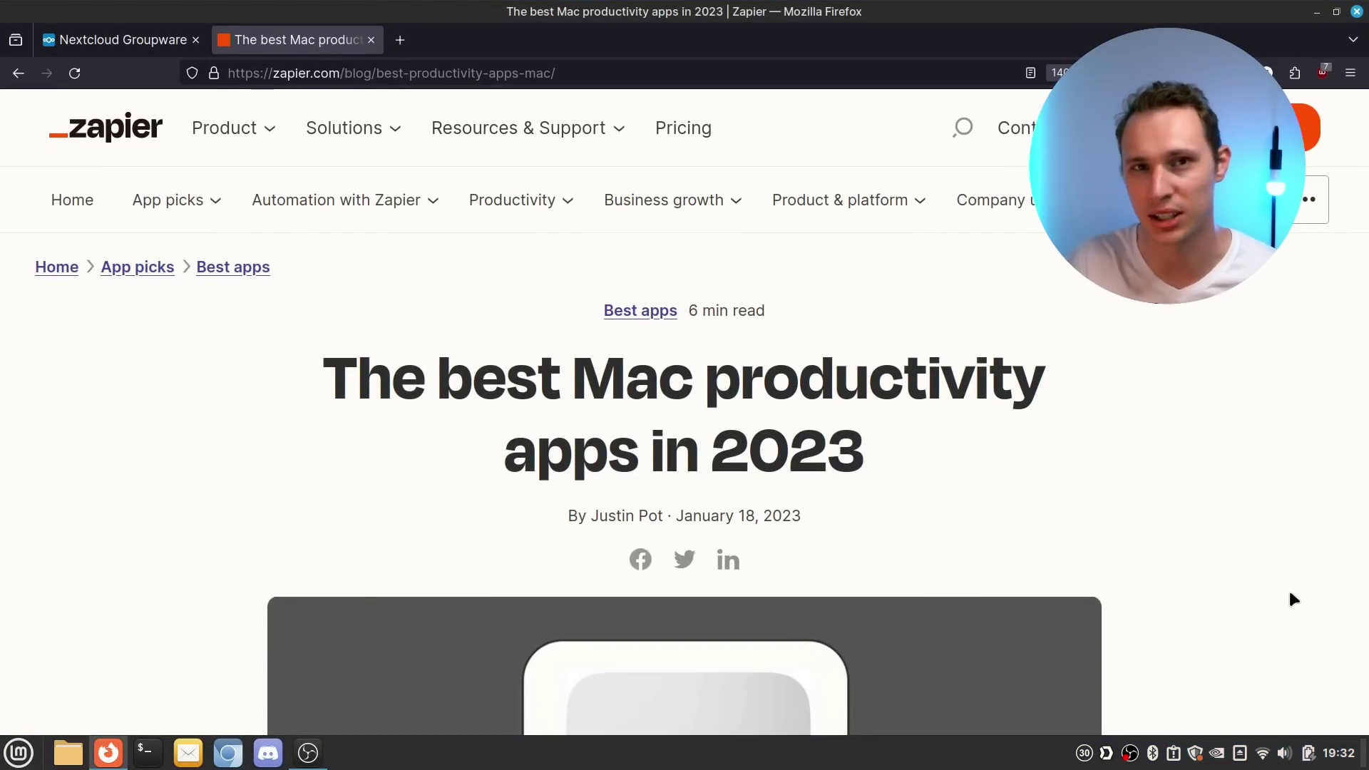
pyautogui.scroll(-3, 1254, 606)
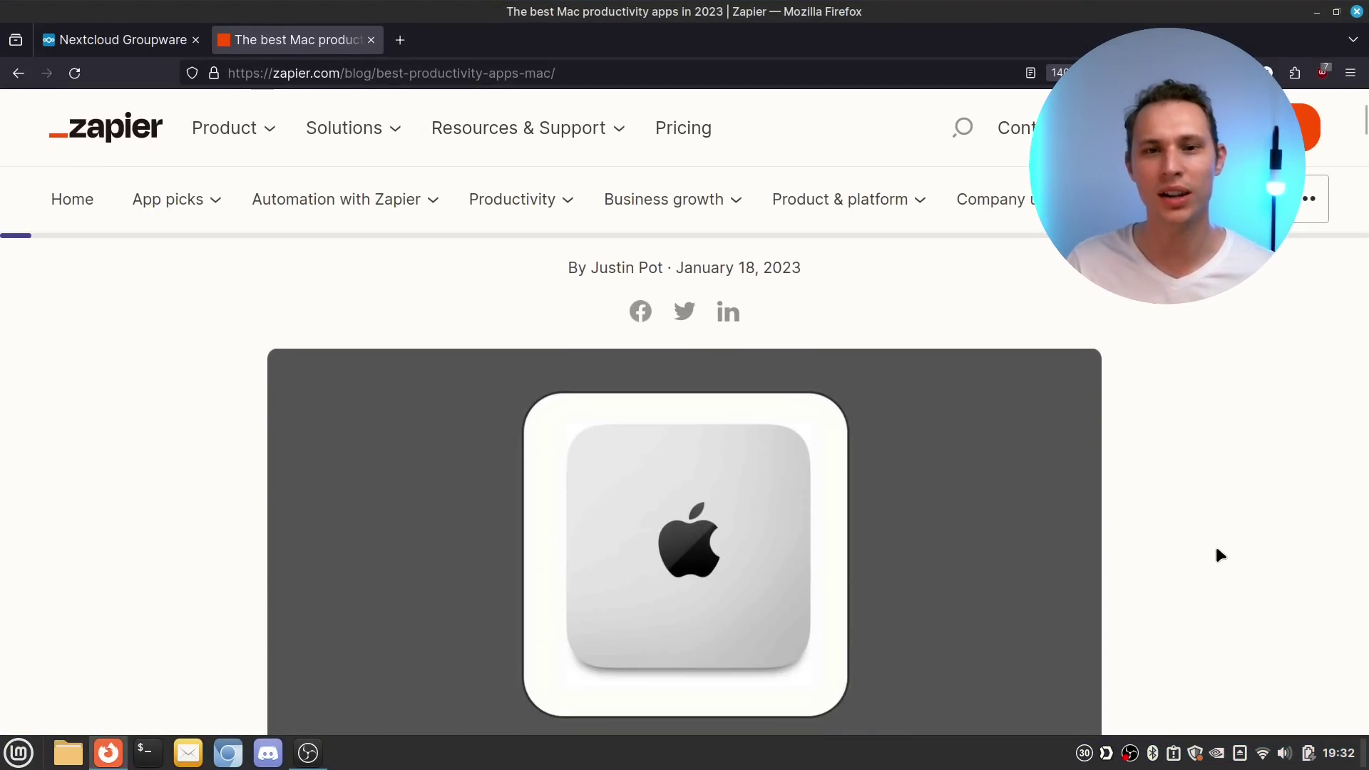
pyautogui.scroll(-3, 1221, 549)
pyautogui.scroll(-3, 1221, 553)
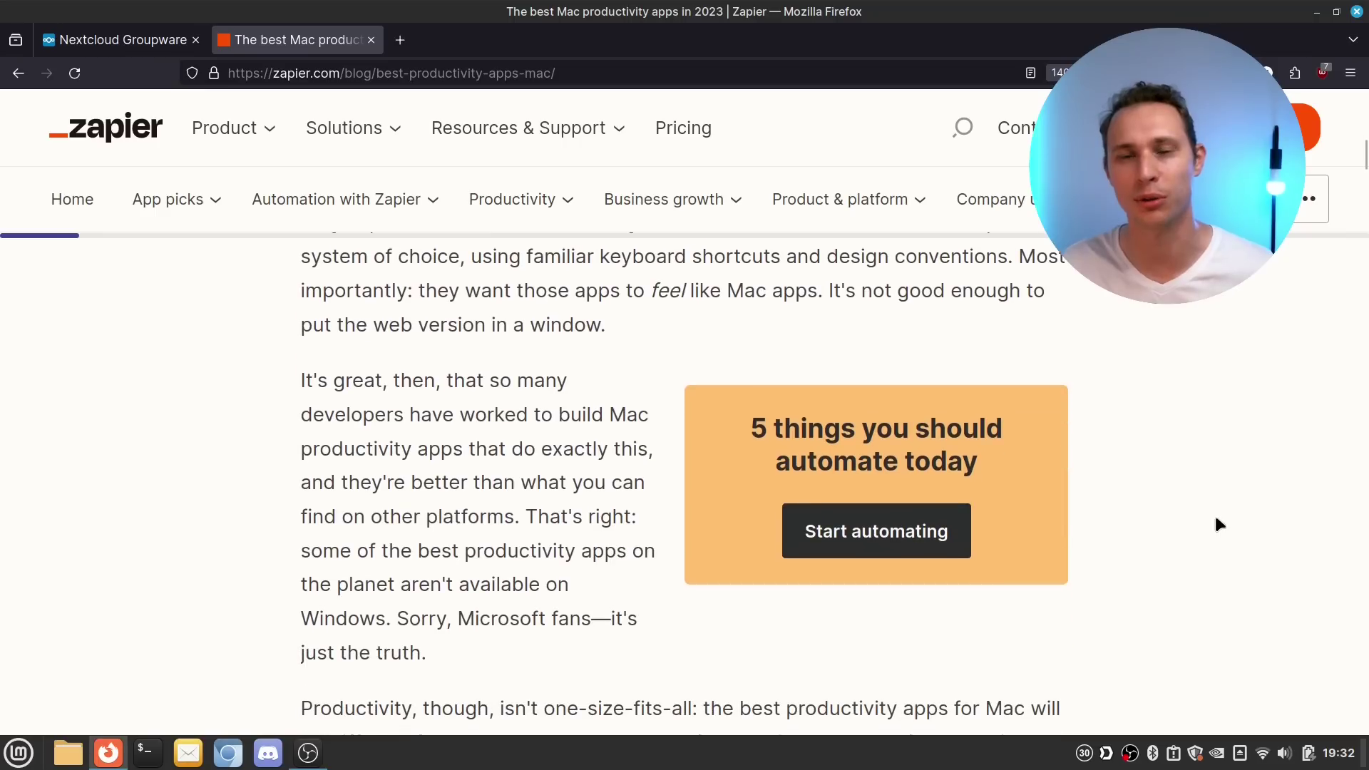
pyautogui.scroll(-5, 1217, 524)
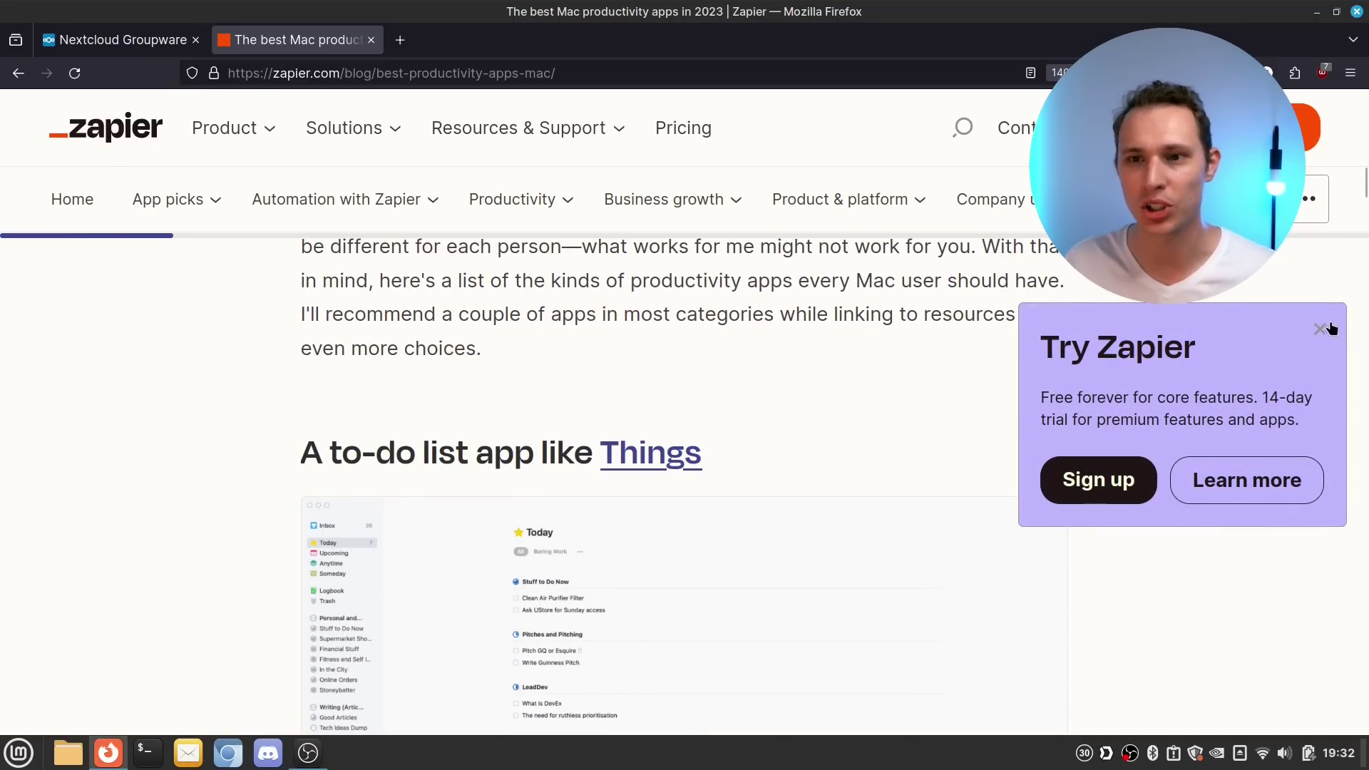
pyautogui.click(1321, 329)
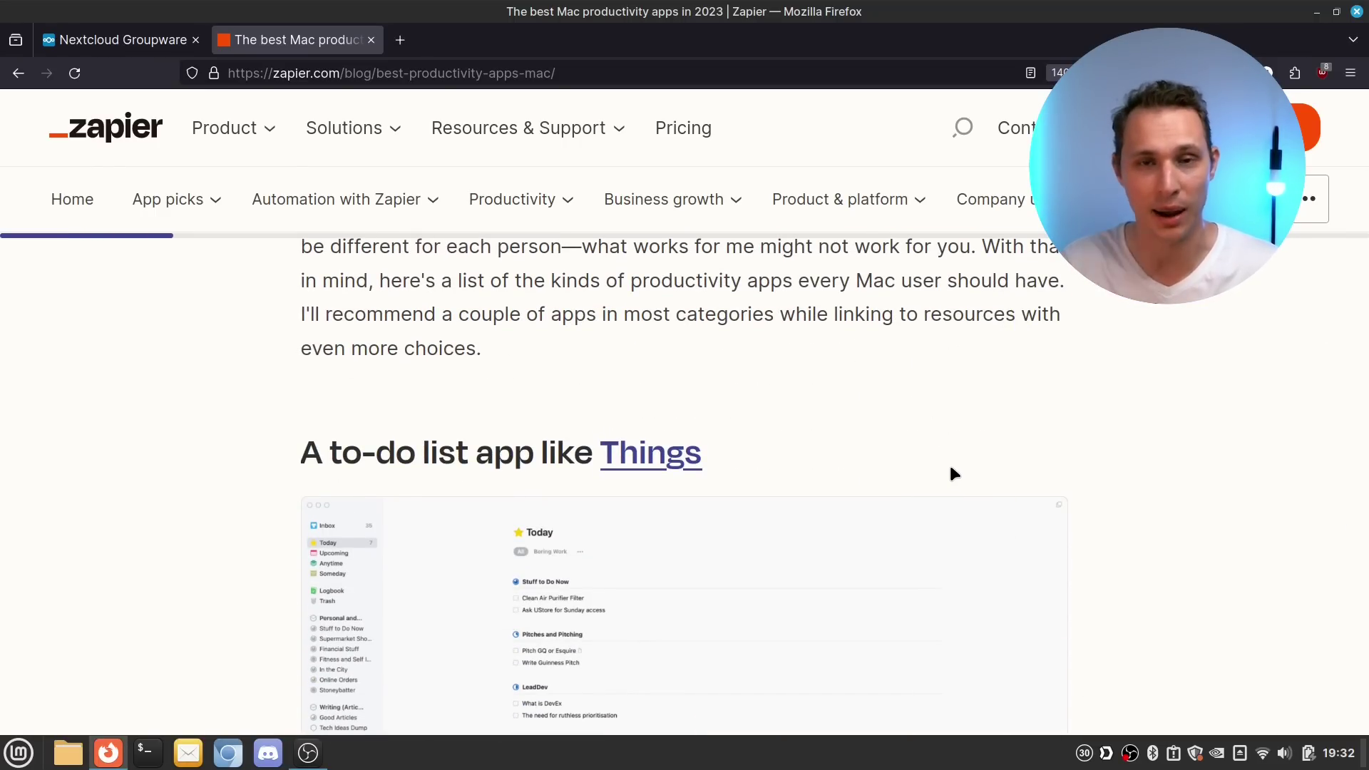
pyautogui.scroll(-3, 952, 464)
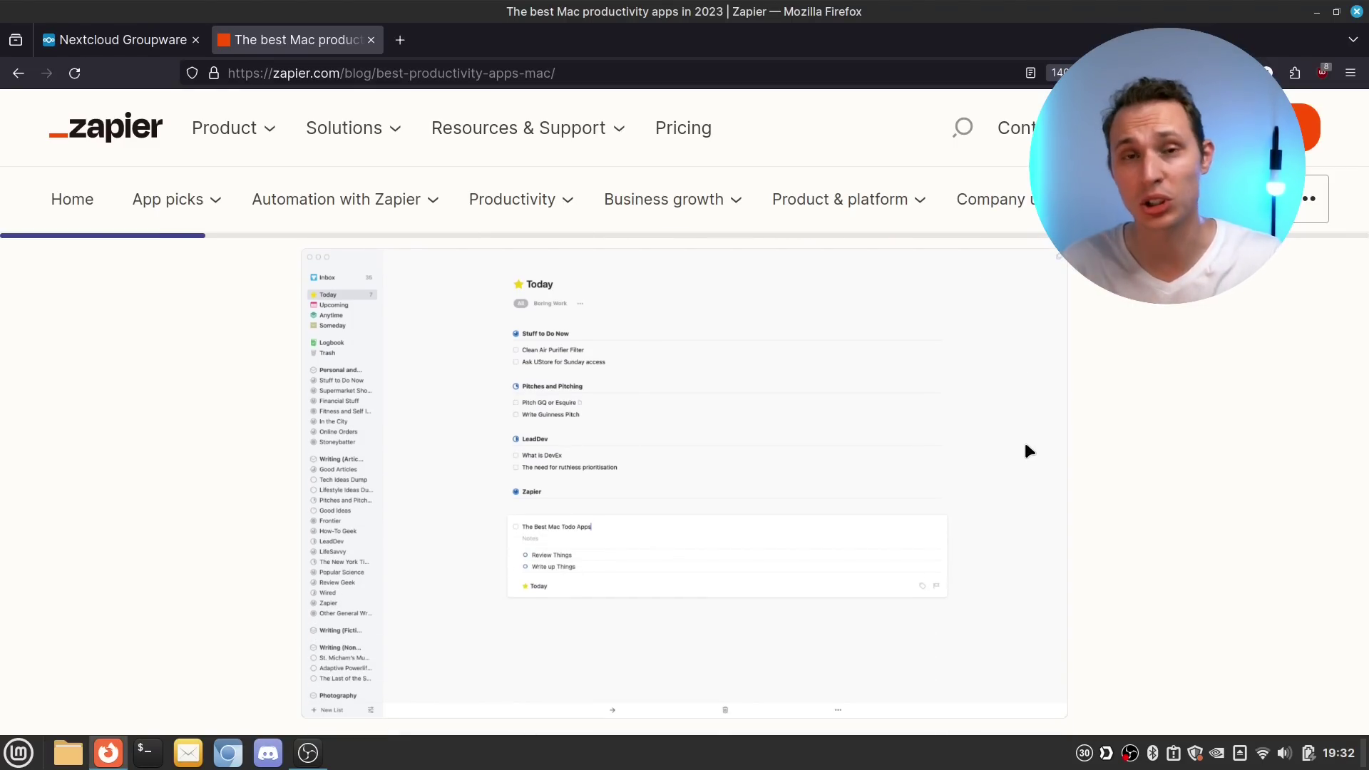
pyautogui.scroll(-10, 1200, 456)
pyautogui.scroll(-6, 1209, 470)
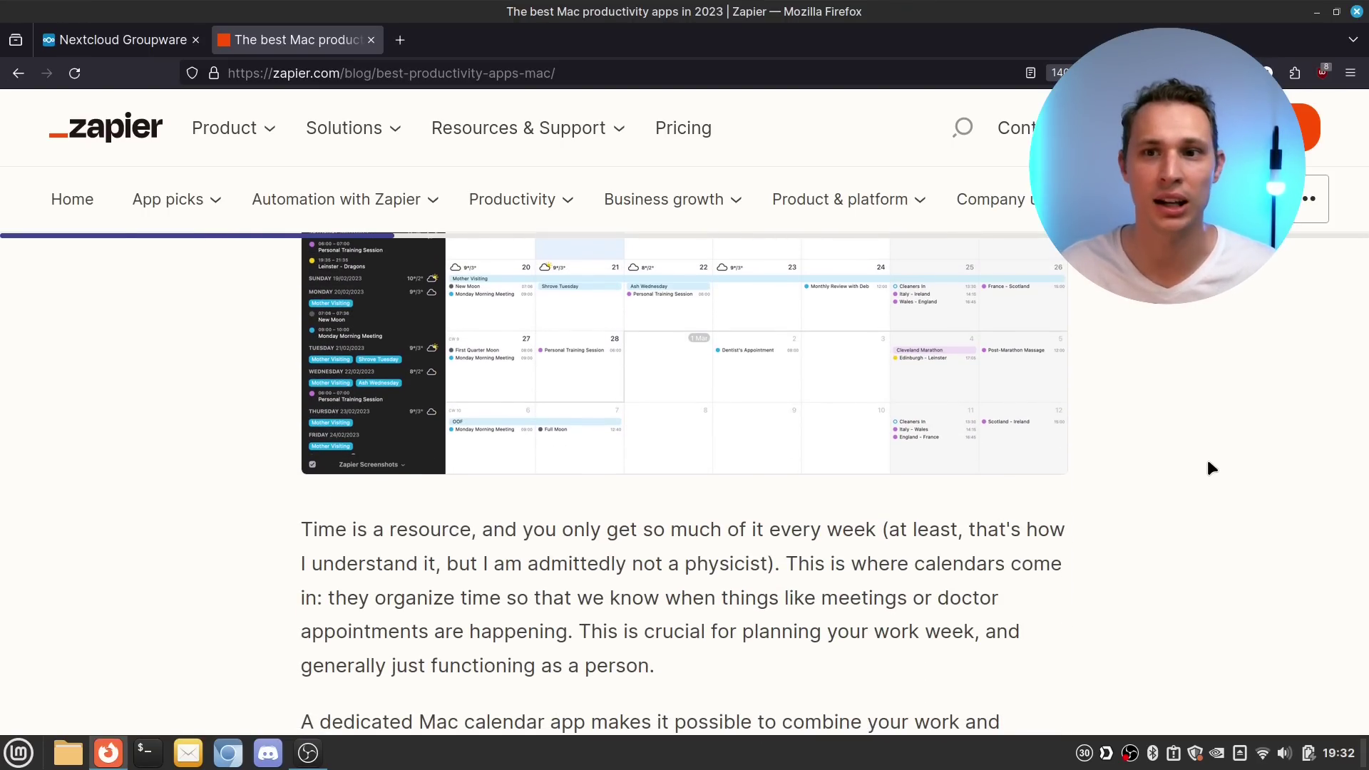
pyautogui.scroll(-3, 1206, 469)
pyautogui.scroll(-9, 1184, 470)
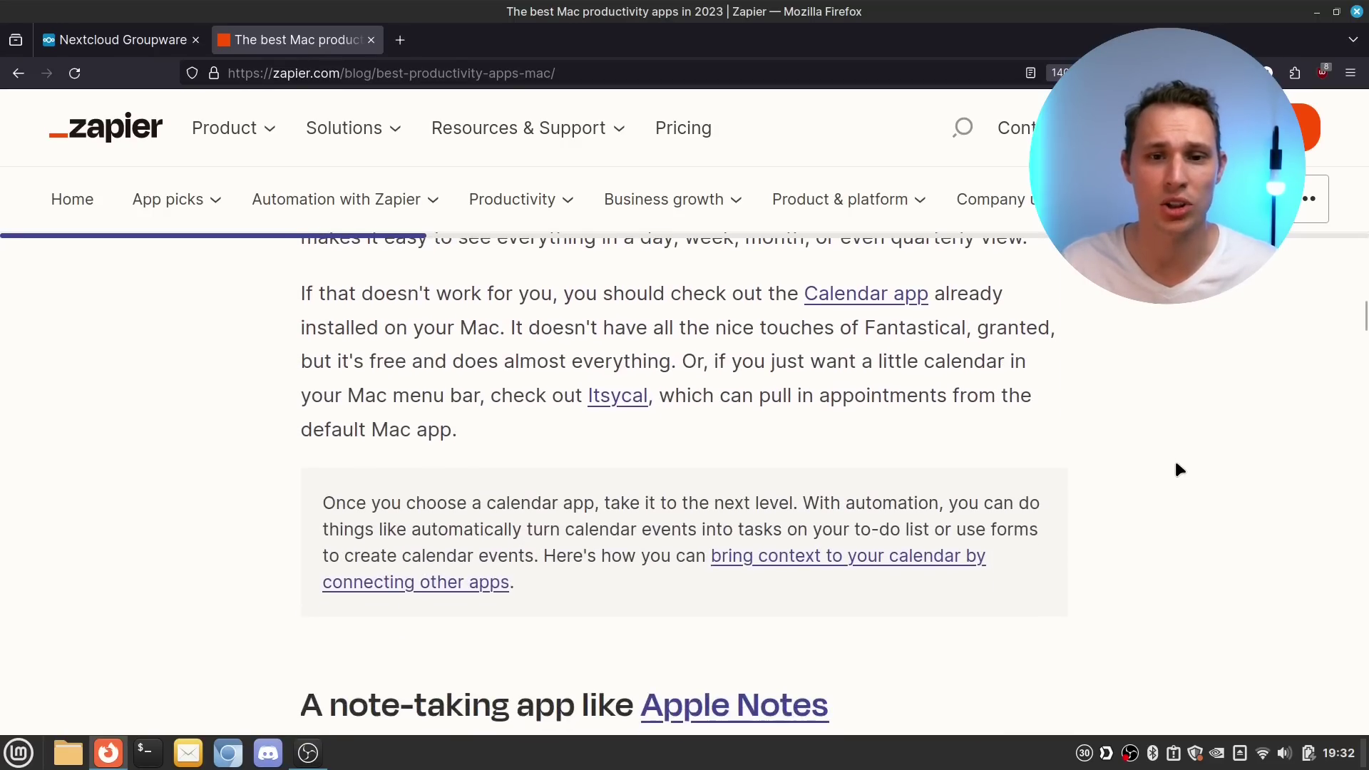
pyautogui.scroll(-2, 1165, 473)
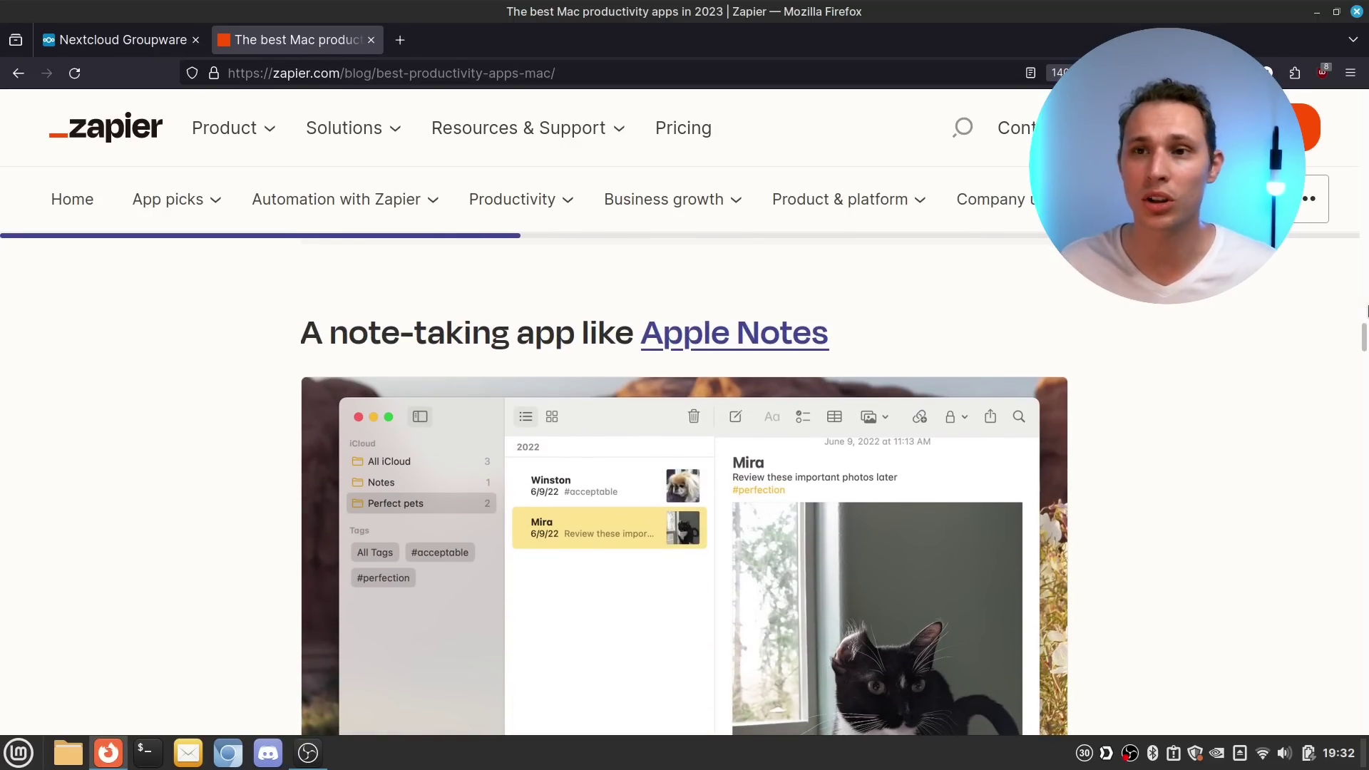
pyautogui.click(1358, 11)
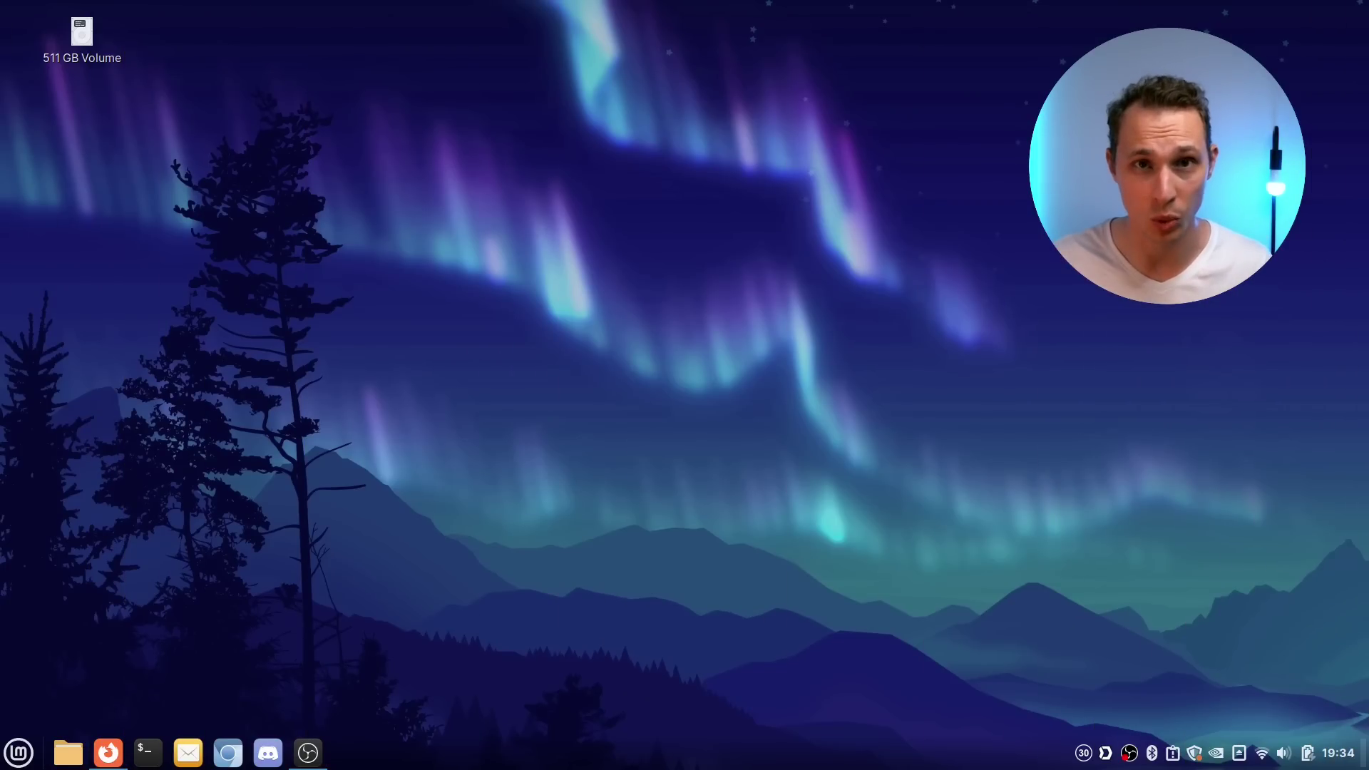
# Step: Launch Thunderbird with a 'thund' menu search and view its week calendar, then its task list
pyautogui.click(19, 753)
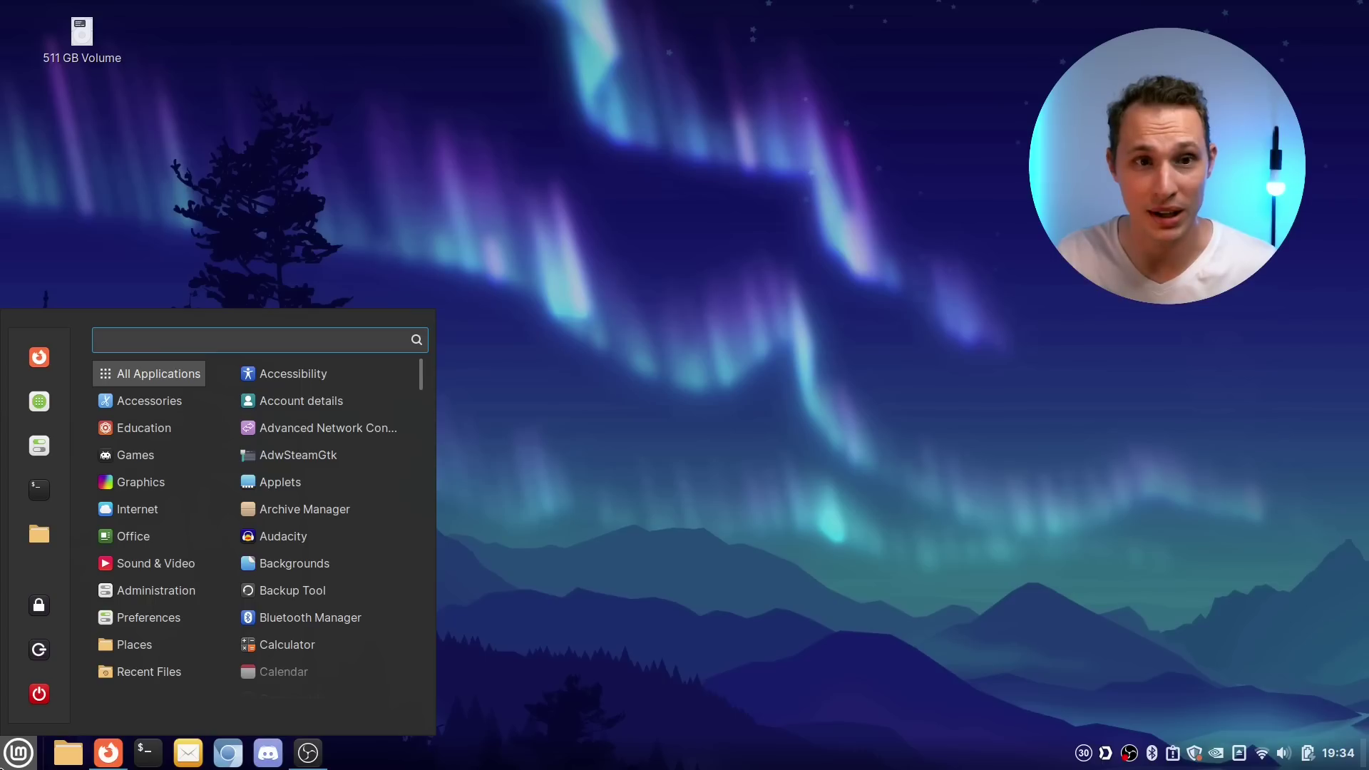
pyautogui.write('thund')
pyautogui.press('Return')
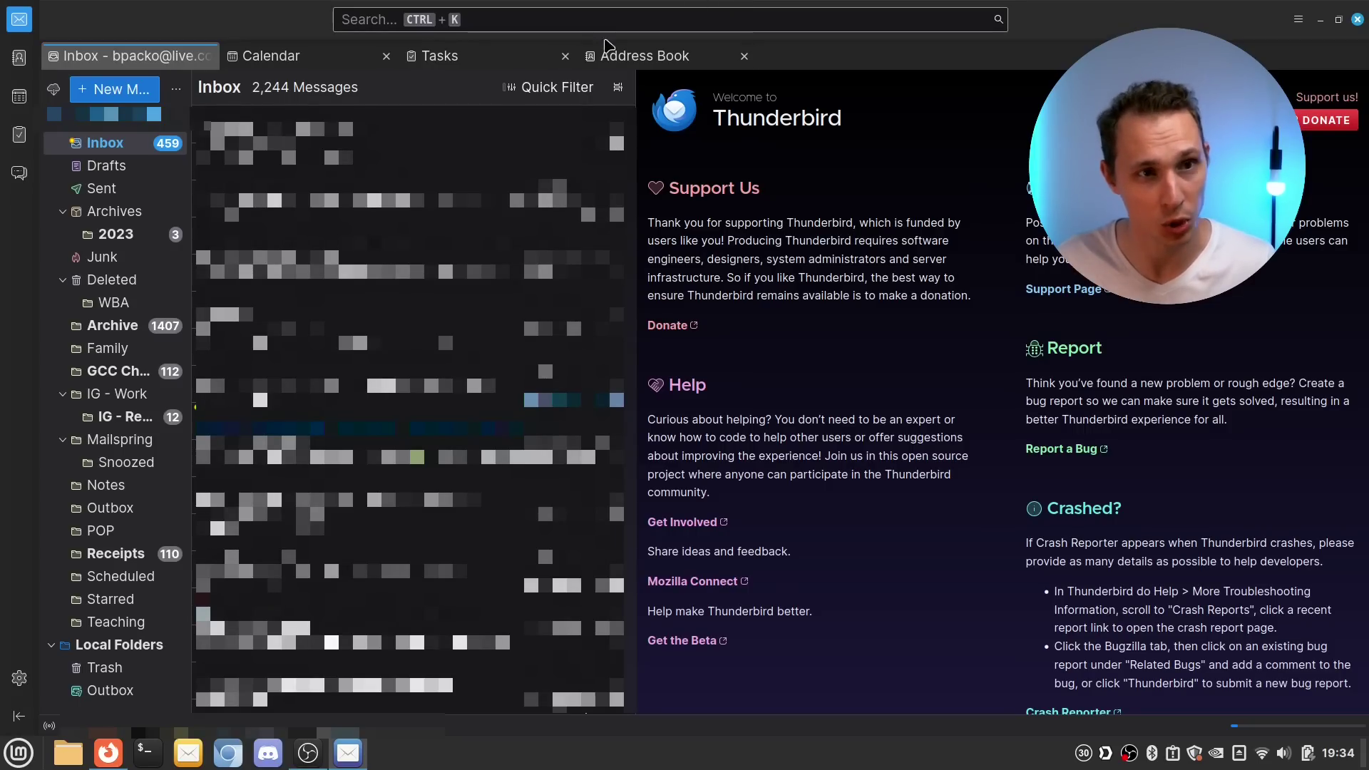
pyautogui.click(19, 100)
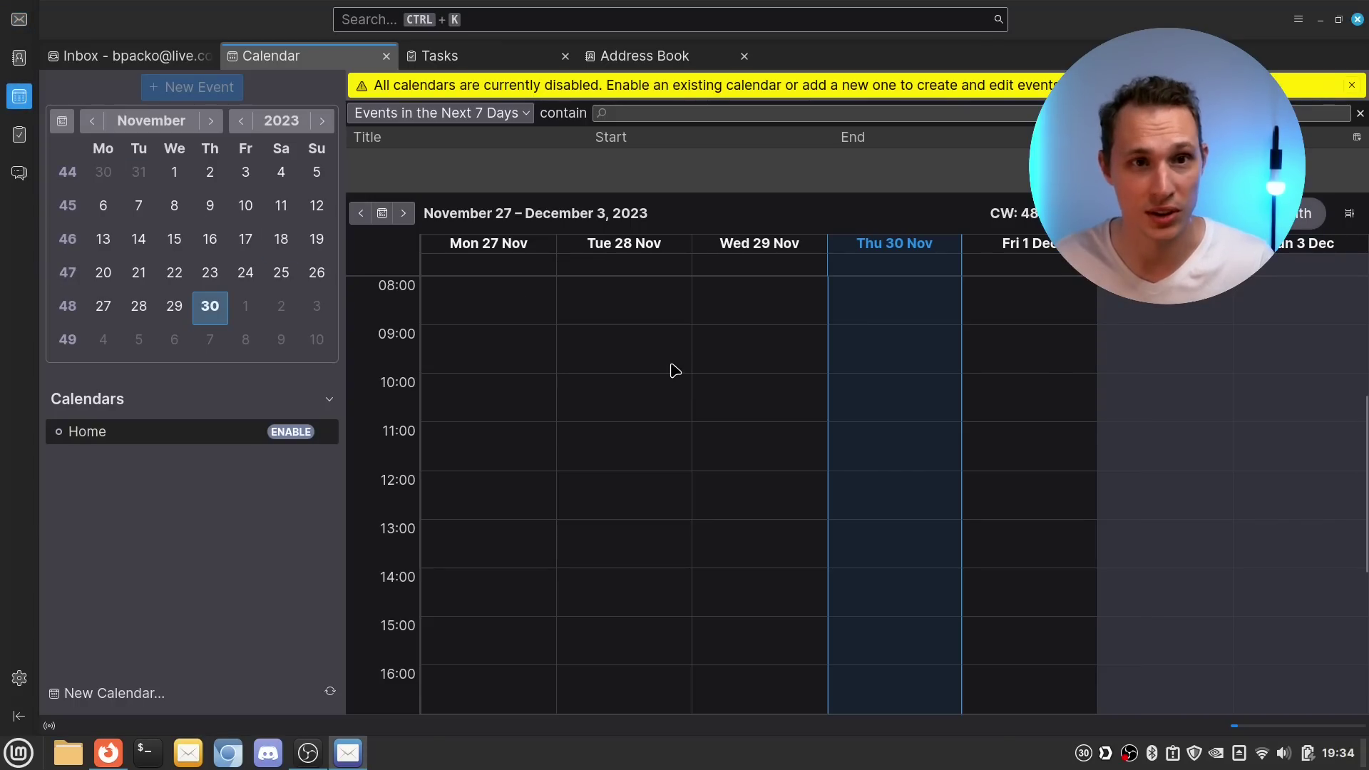
pyautogui.click(19, 134)
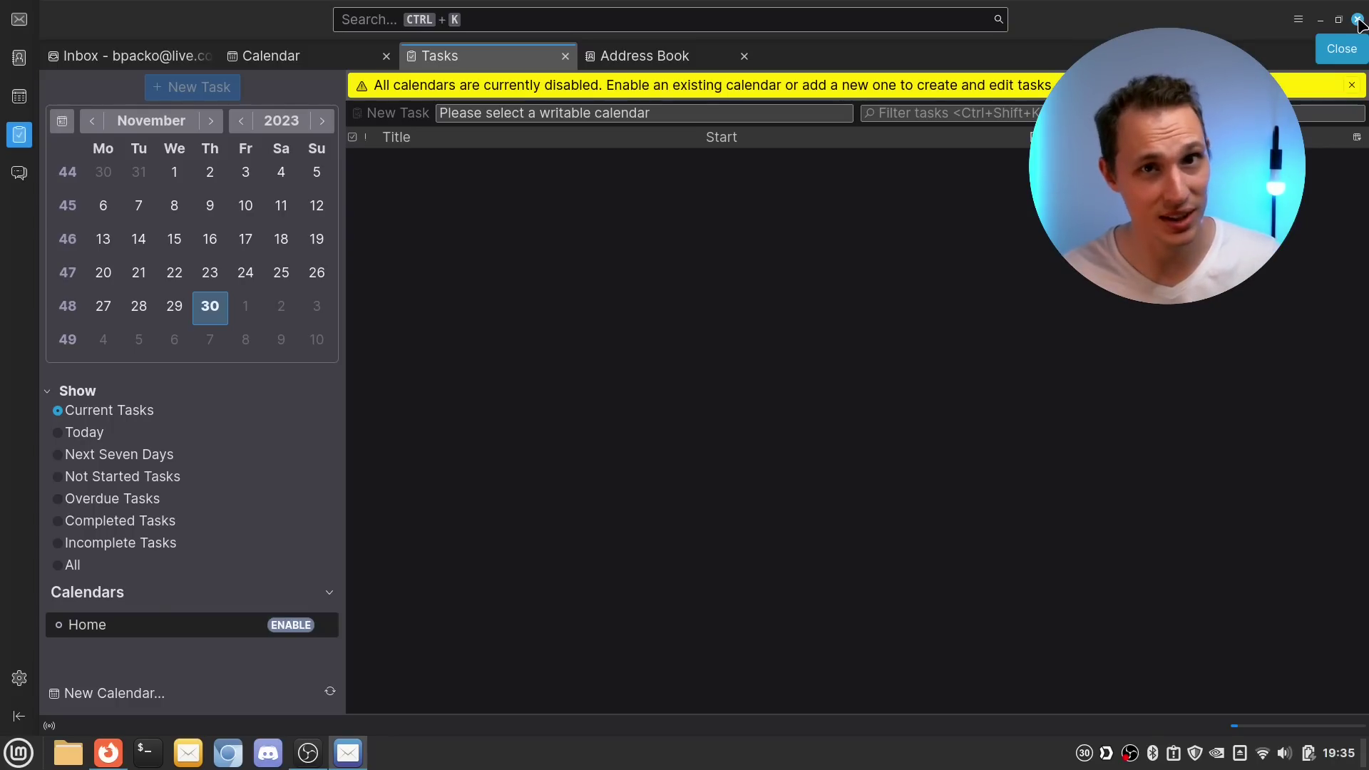
# Step: Close Thunderbird and launch Evolution ('evolu'), keeping the current default mail client
pyautogui.click(1358, 22)
pyautogui.press('super')
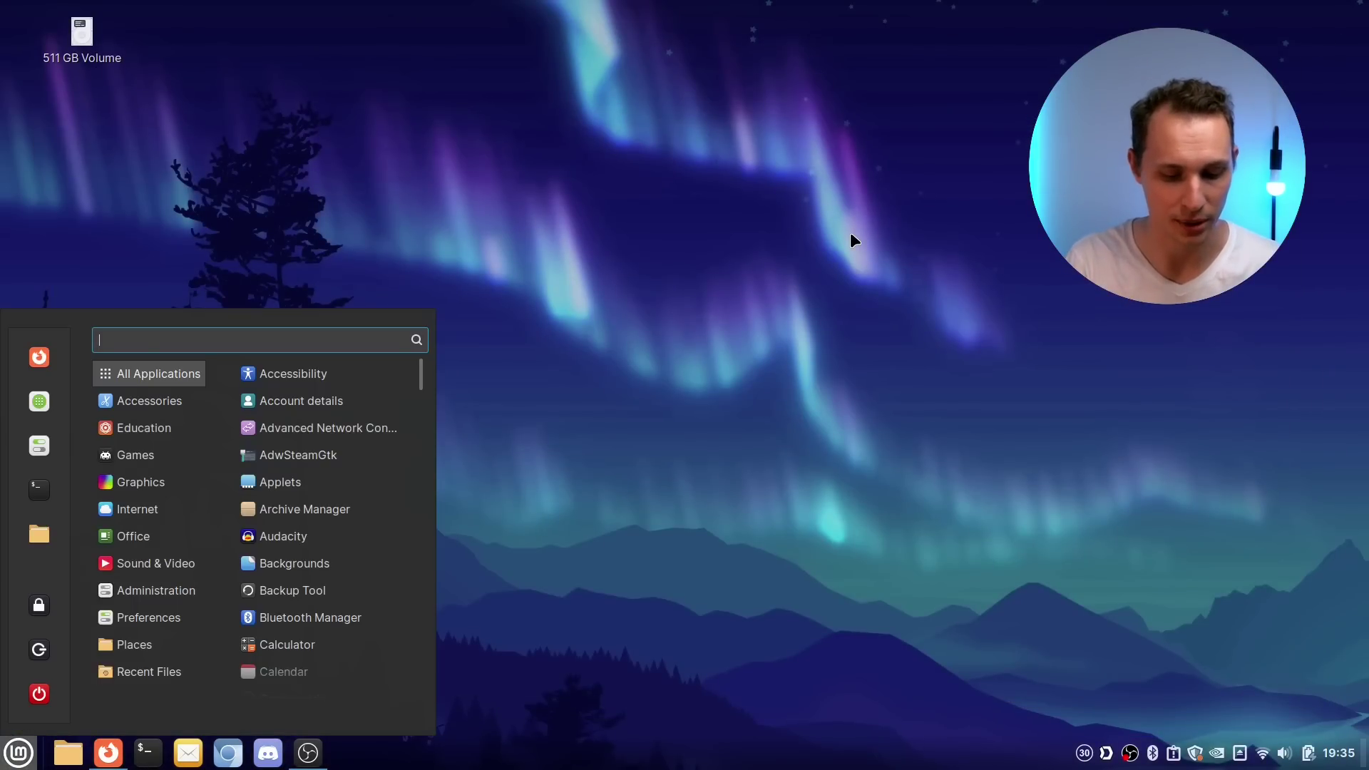
pyautogui.write('evolu')
pyautogui.press('Return')
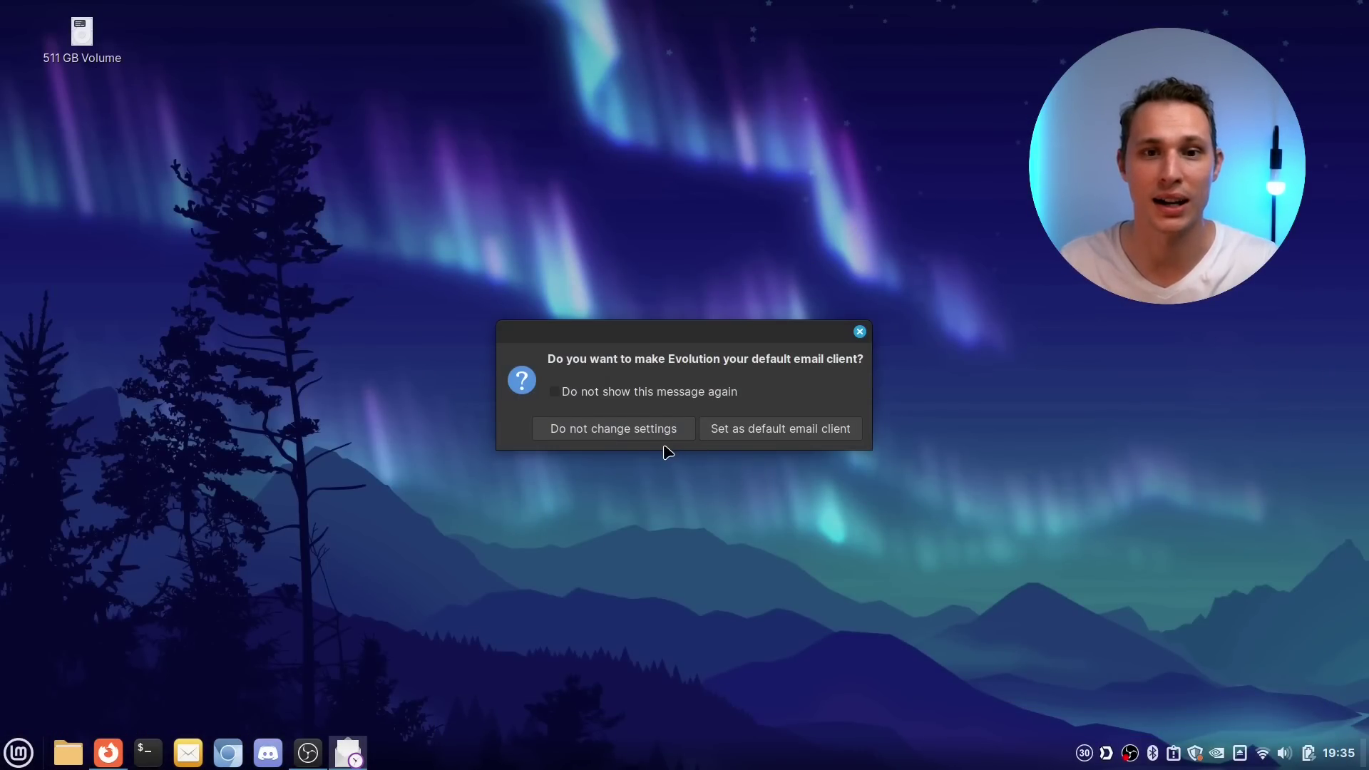
pyautogui.click(651, 431)
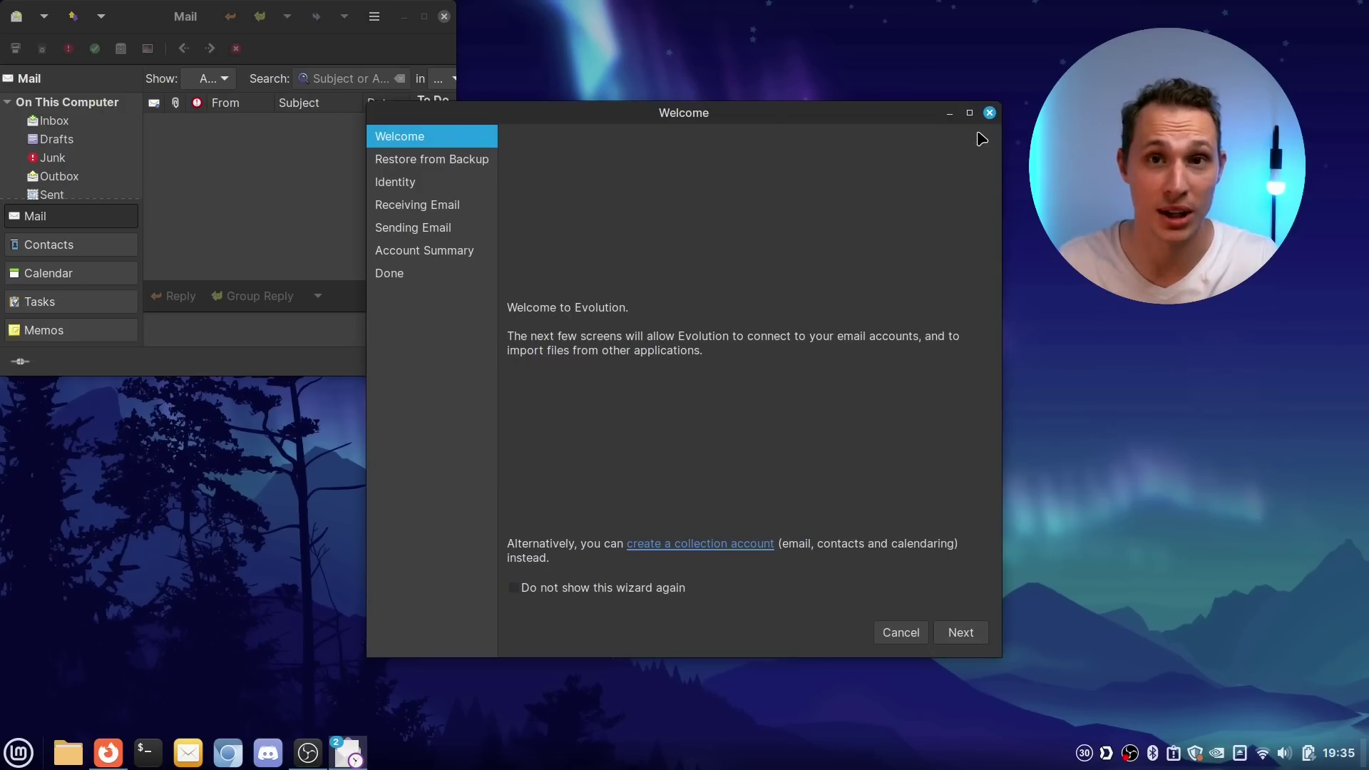
# Step: Dismiss the Evolution welcome wizard and maximise the Evolution window
pyautogui.click(989, 112)
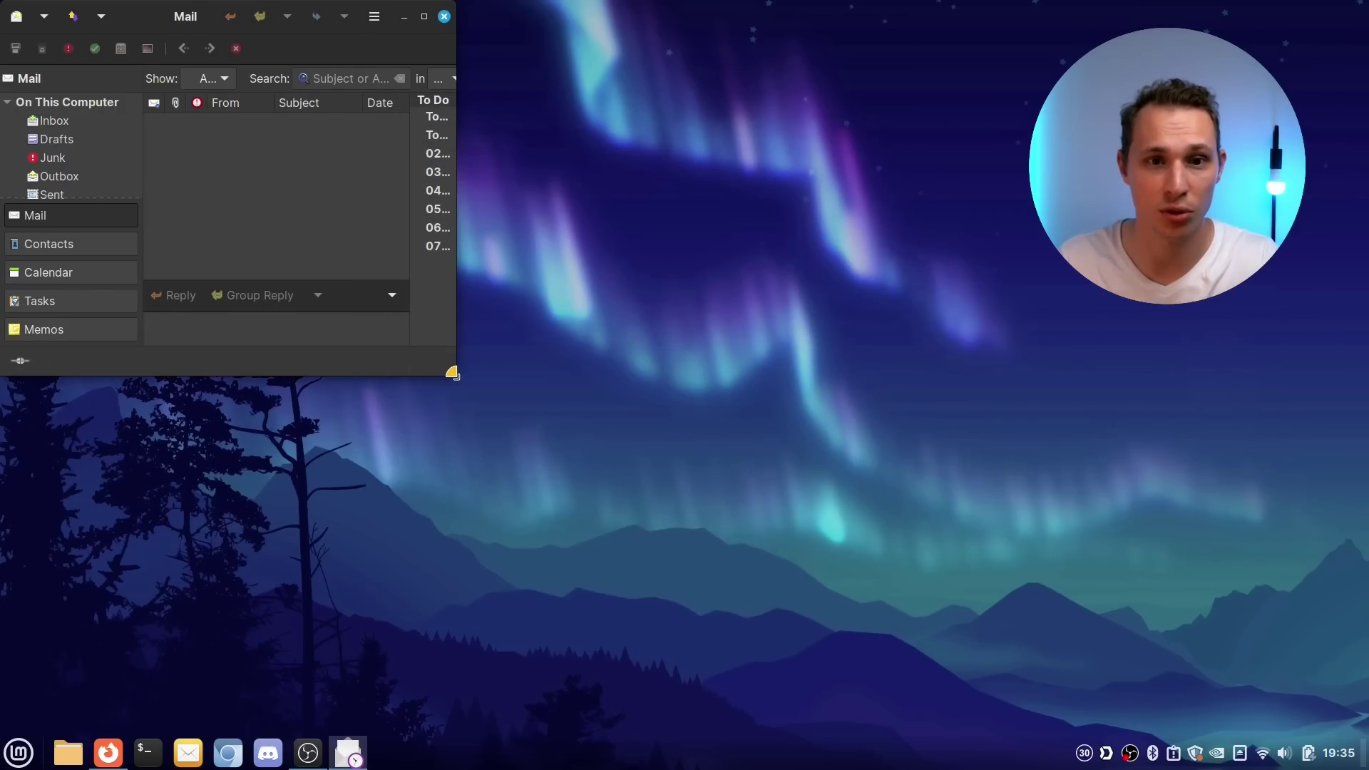
pyautogui.moveTo(945, 547); pyautogui.dragTo(1268, 623)
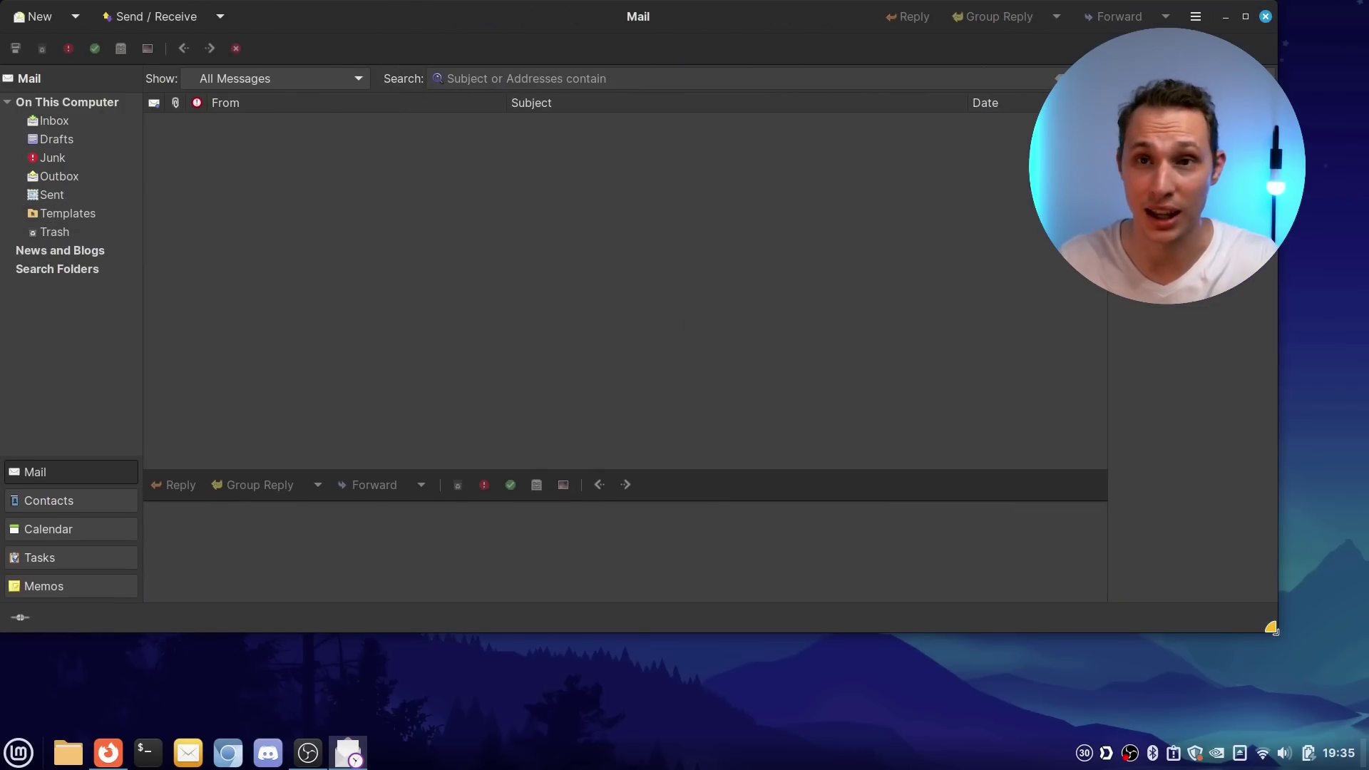
pyautogui.doubleClick(1241, 30)
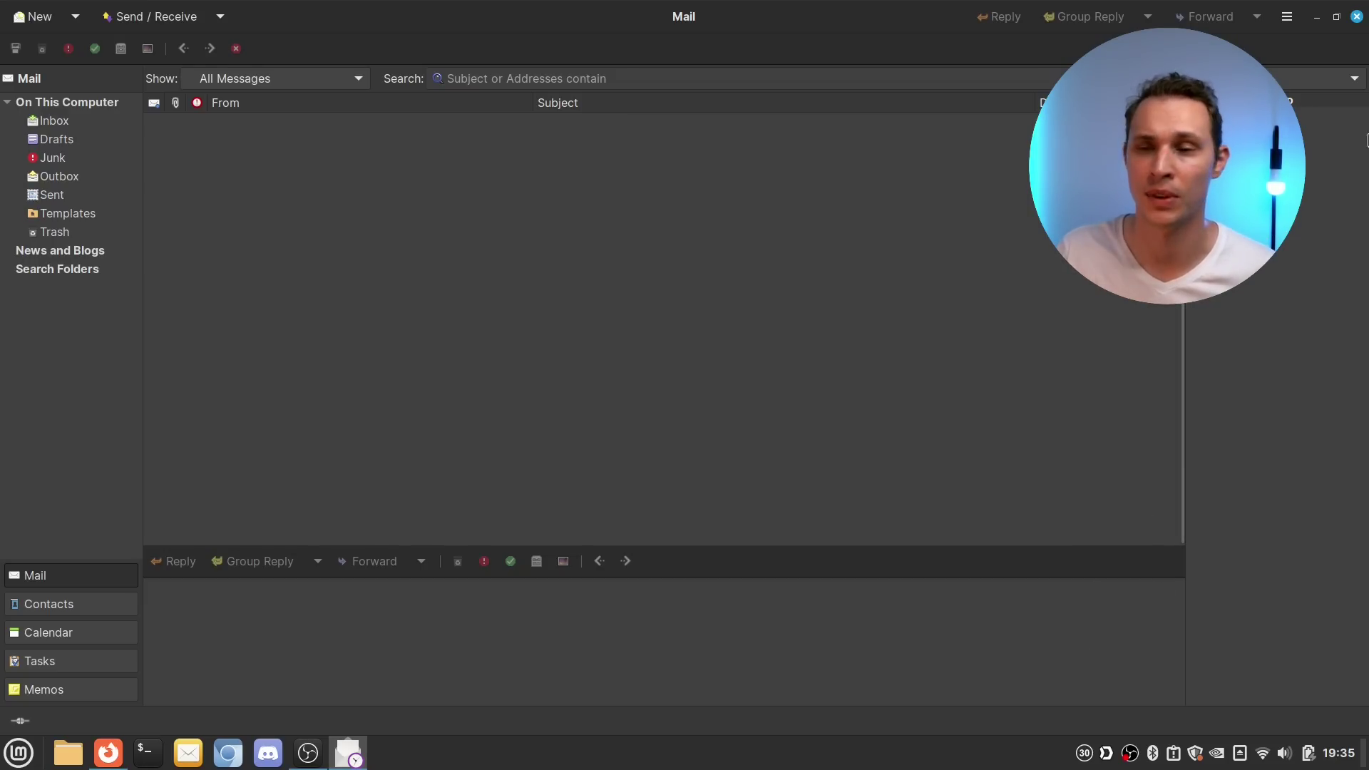
# Step: Quit Evolution and play the Nextcloud Groupware promo video full screen in Firefox
pyautogui.hotkey('ctrl', 'q')
pyautogui.click(109, 752)
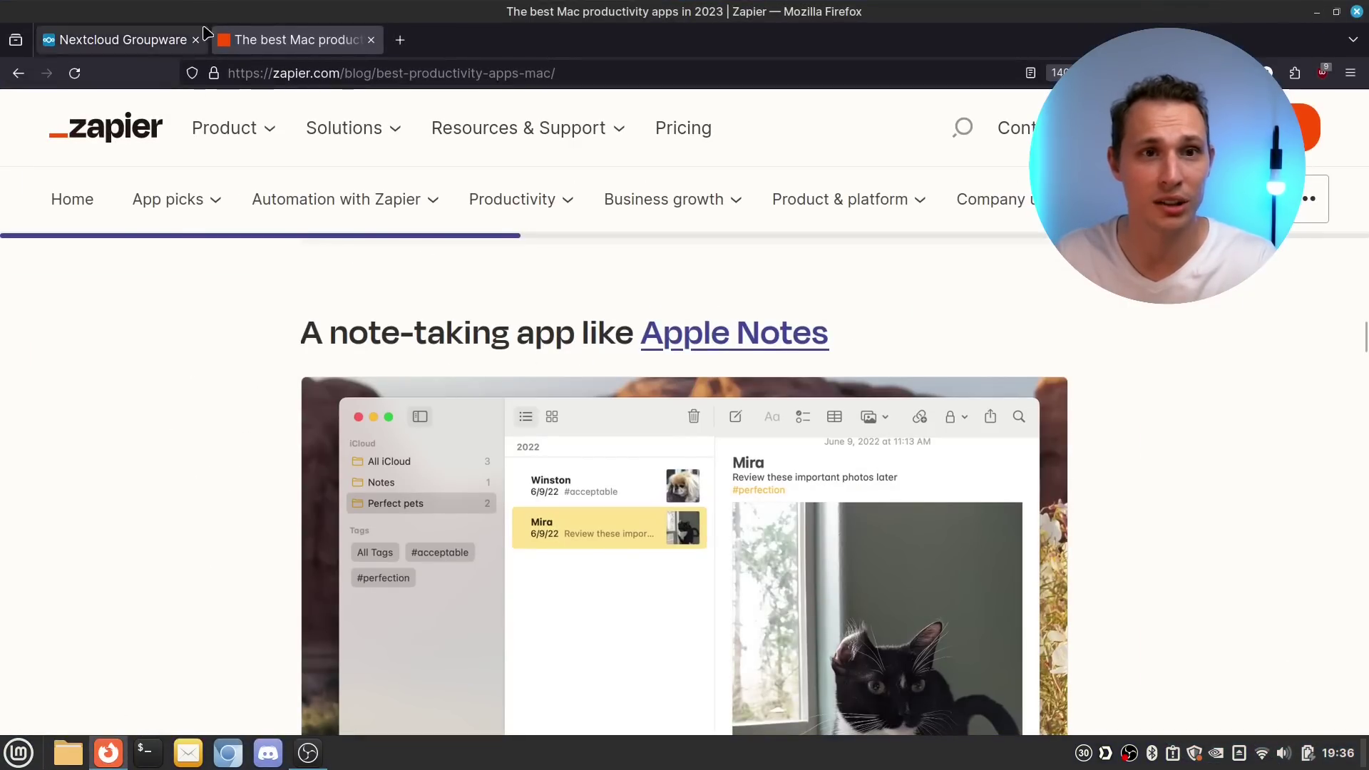
pyautogui.click(111, 42)
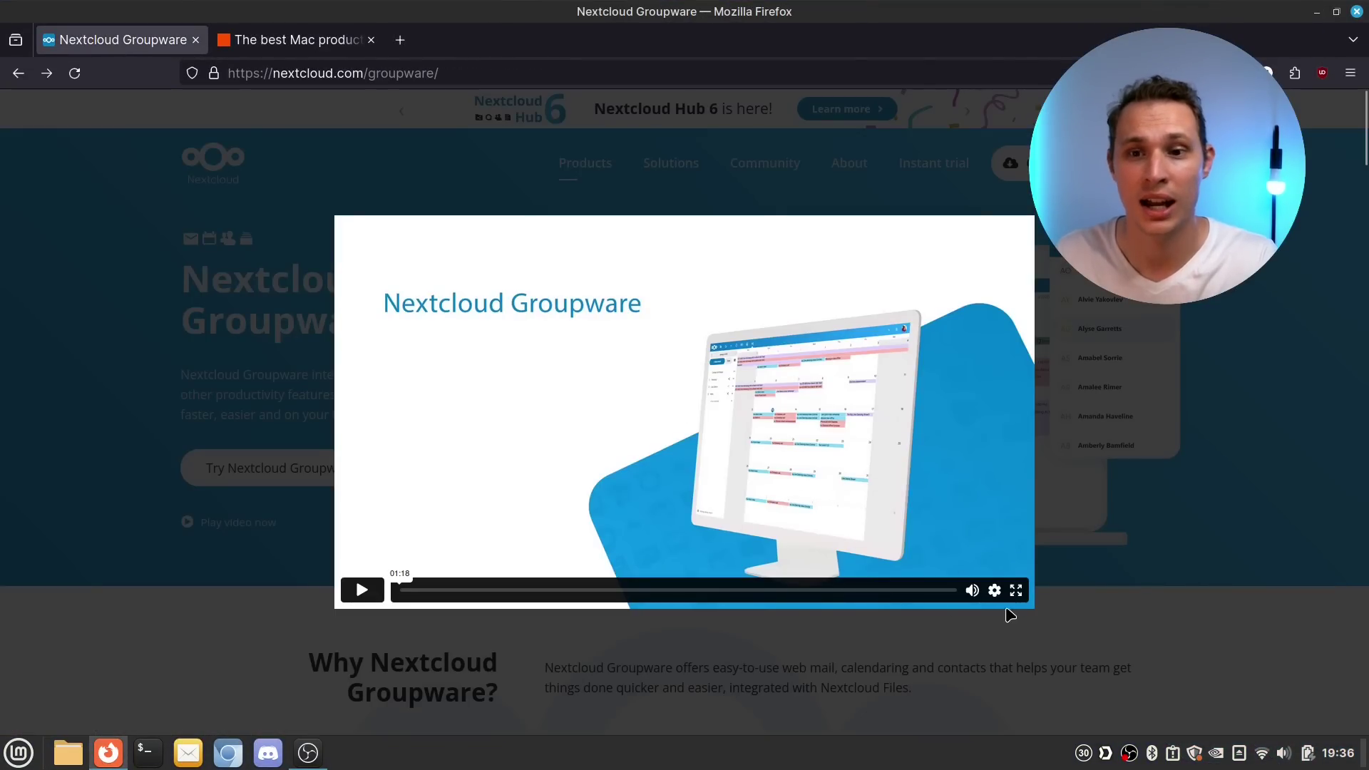
pyautogui.click(1016, 591)
pyautogui.click(37, 743)
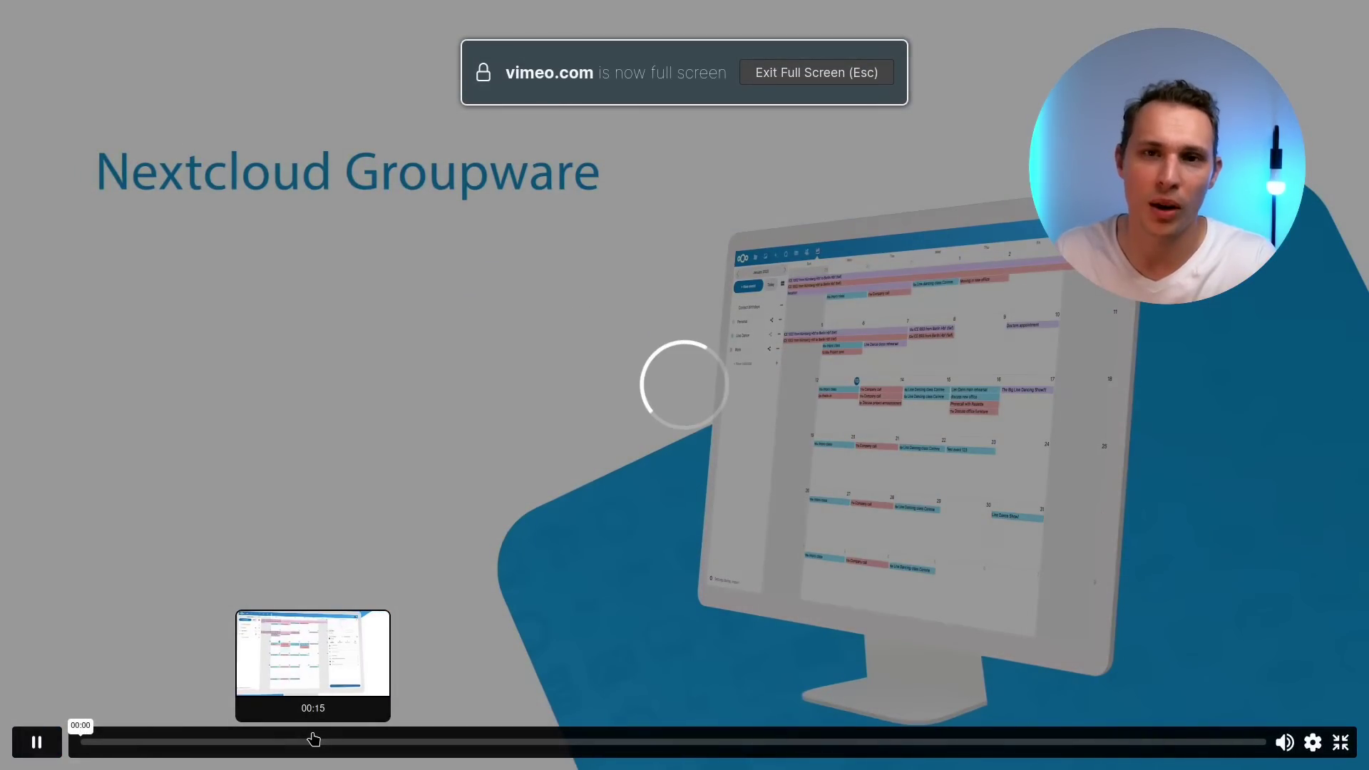
# Step: Skip through the video's calendar, contacts and mail scenes, exit full screen, and hide Firefox
pyautogui.click(314, 742)
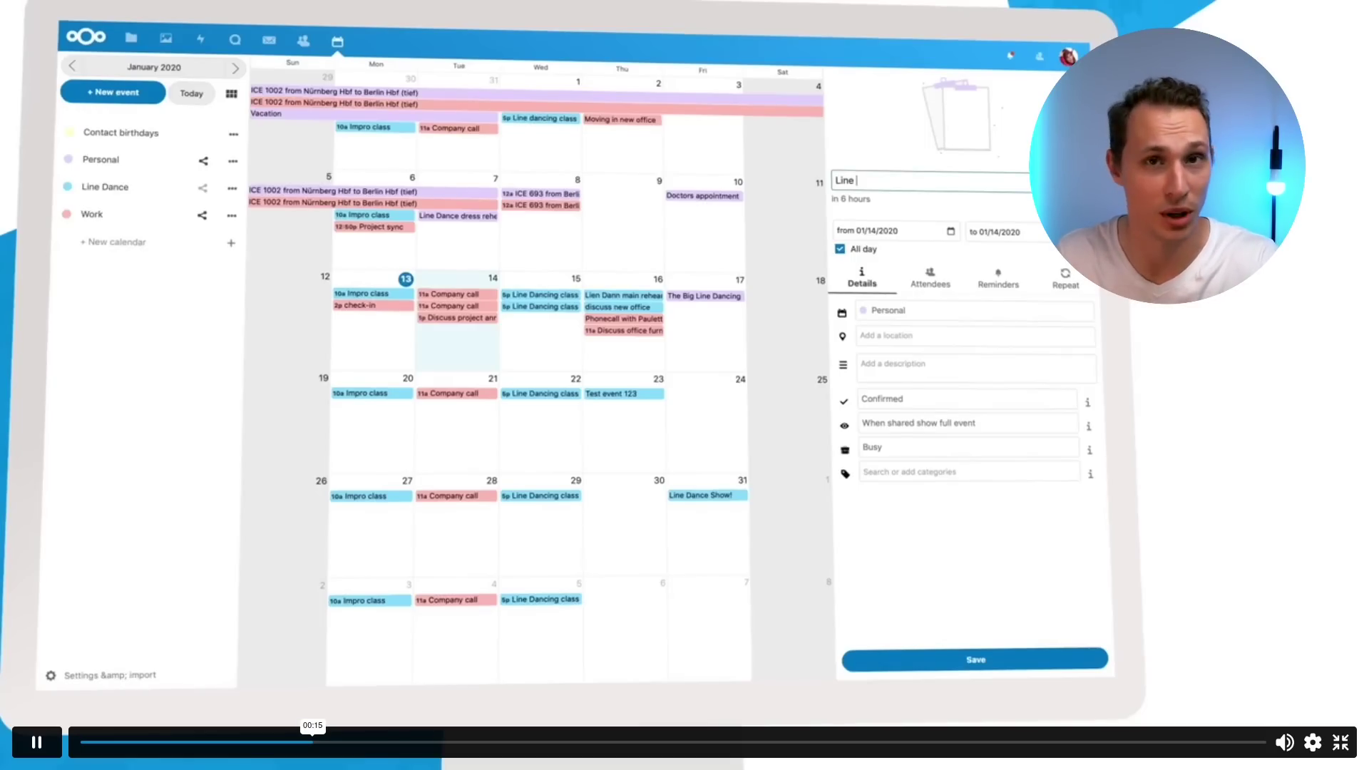
pyautogui.click(542, 742)
pyautogui.click(648, 742)
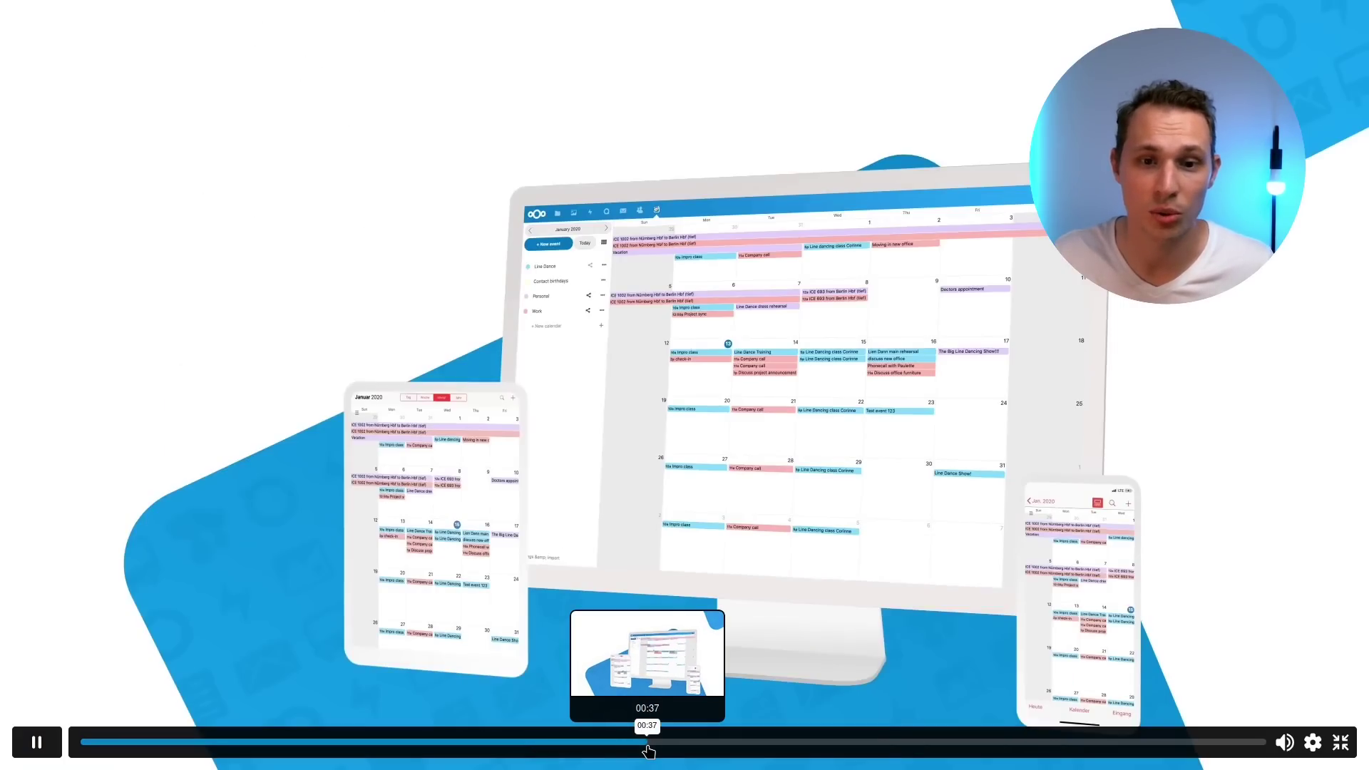
pyautogui.click(797, 745)
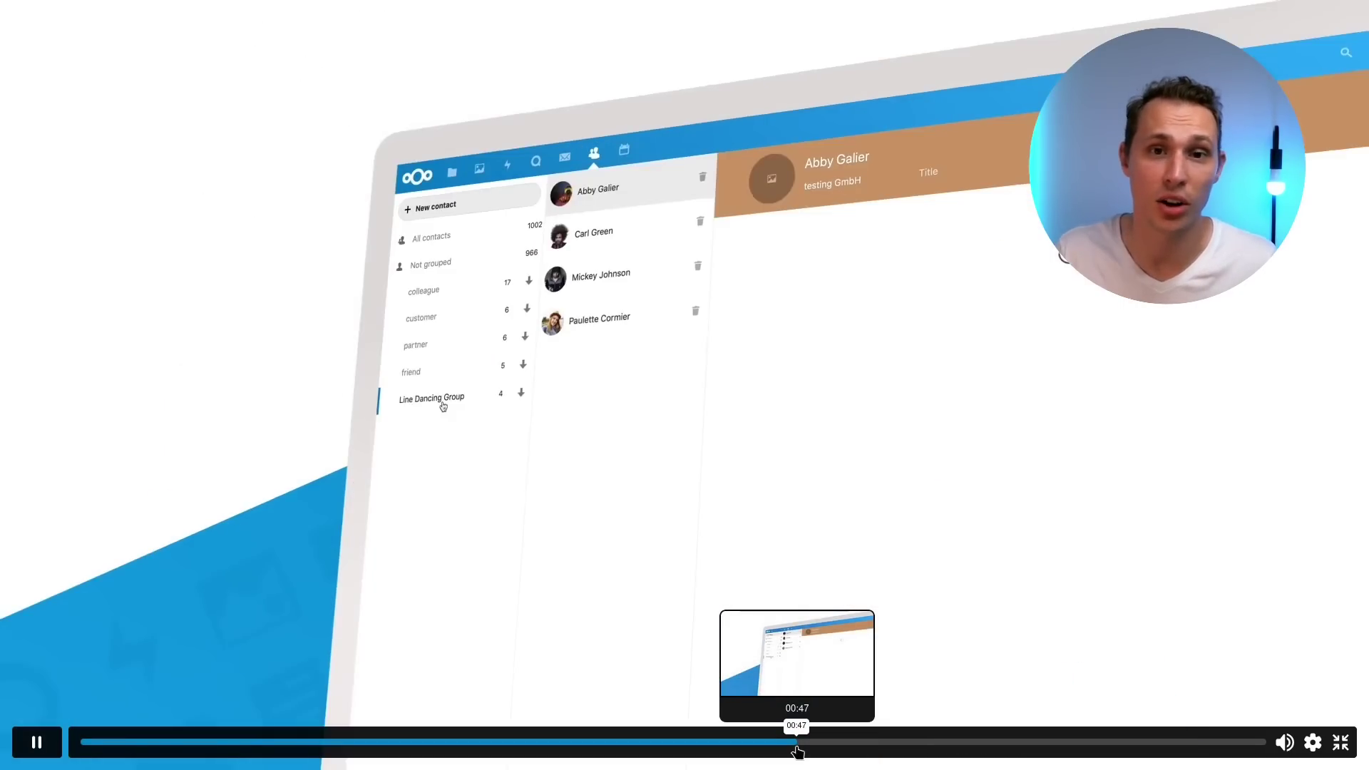
pyautogui.click(975, 743)
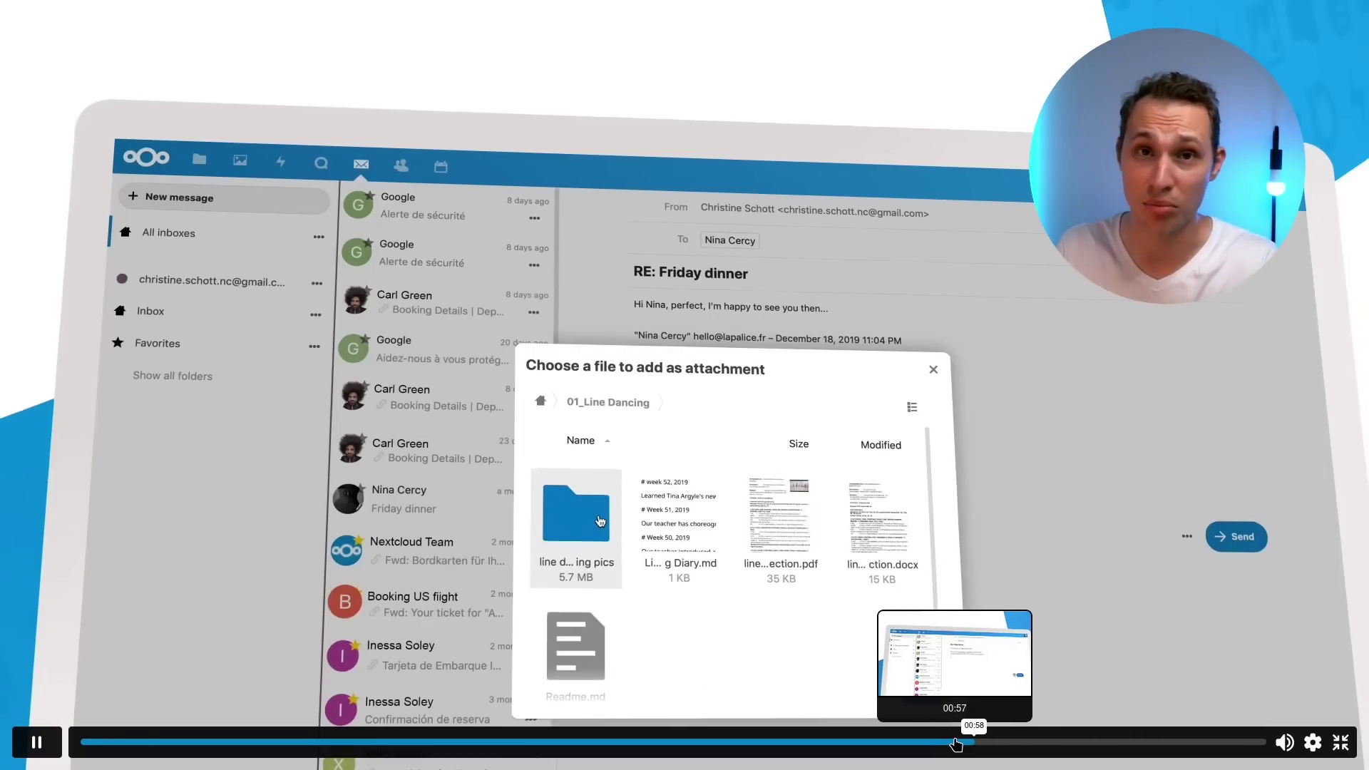
pyautogui.press('Escape')
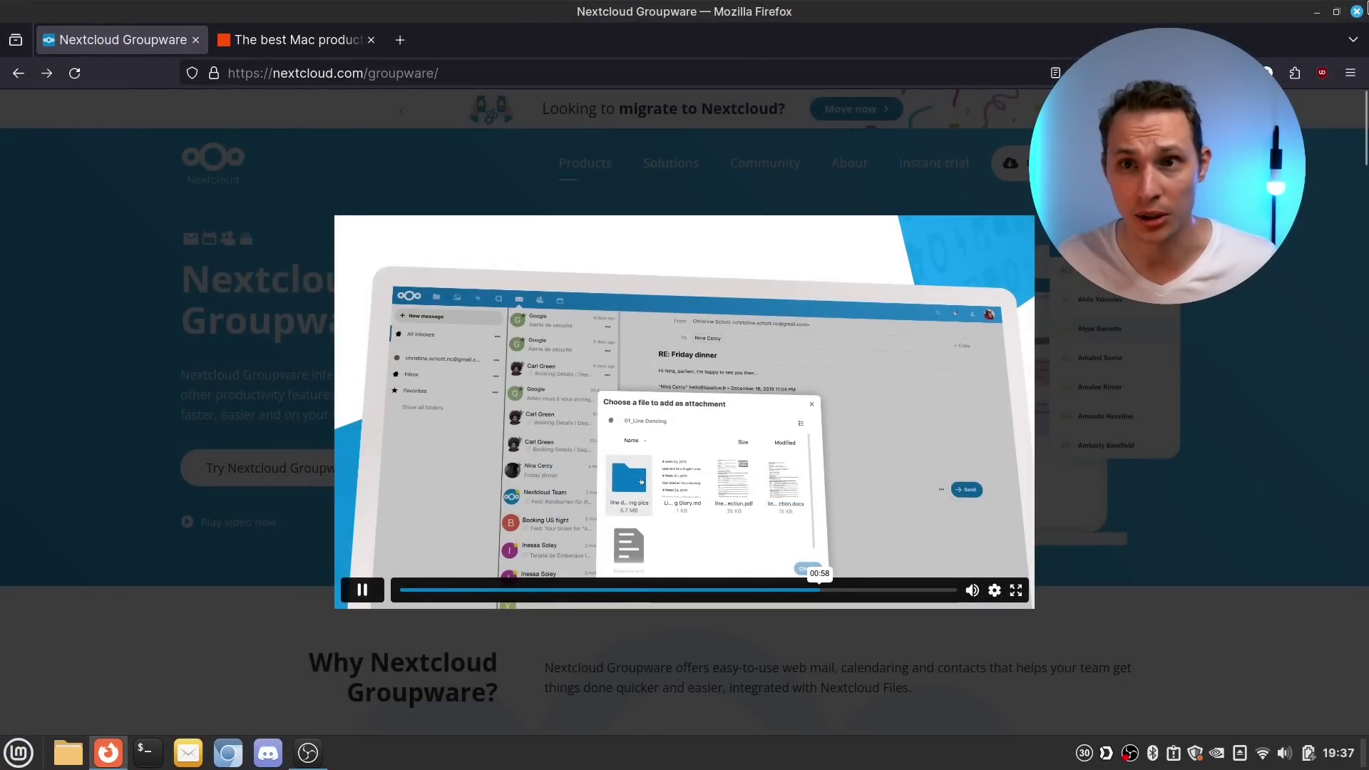
pyautogui.click(1316, 13)
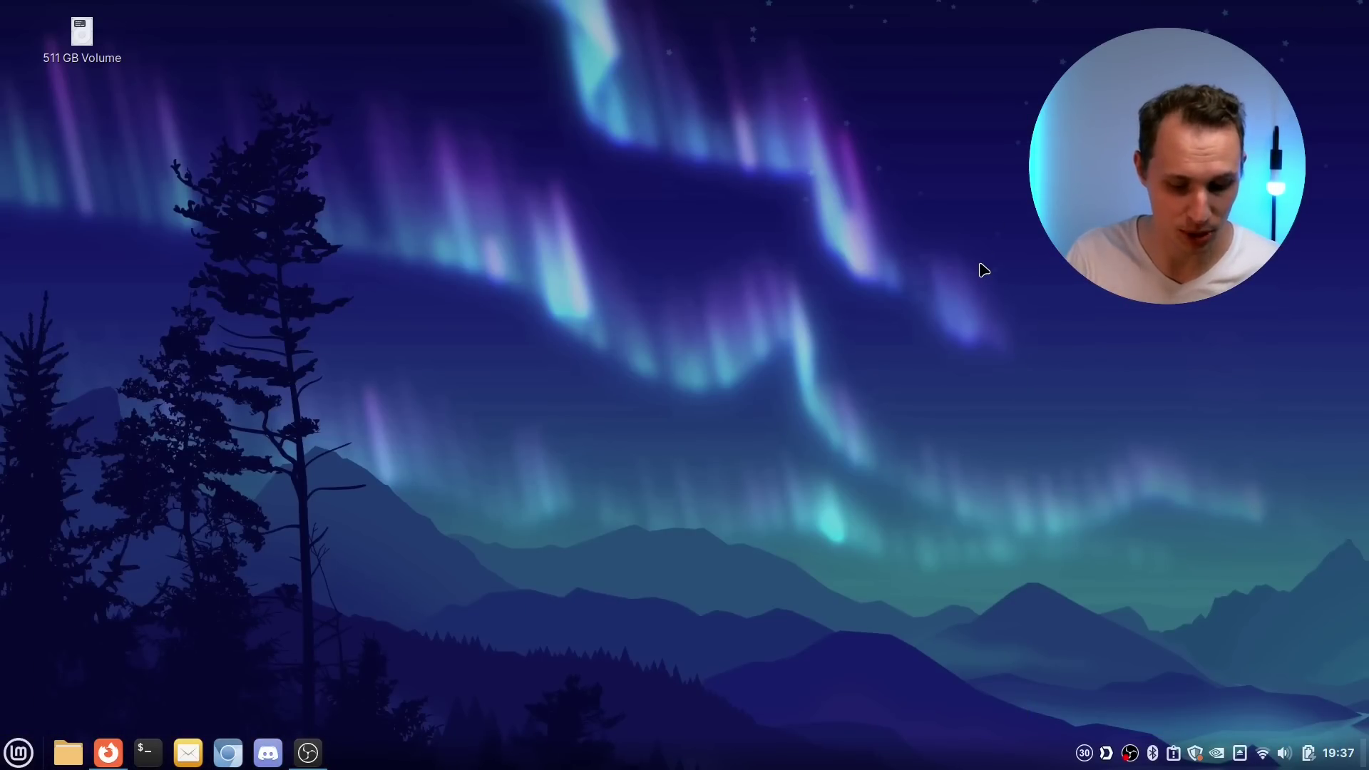
# Step: Launch Endeavour with an 'end' menu search and glance at its main menu options
pyautogui.press('super')
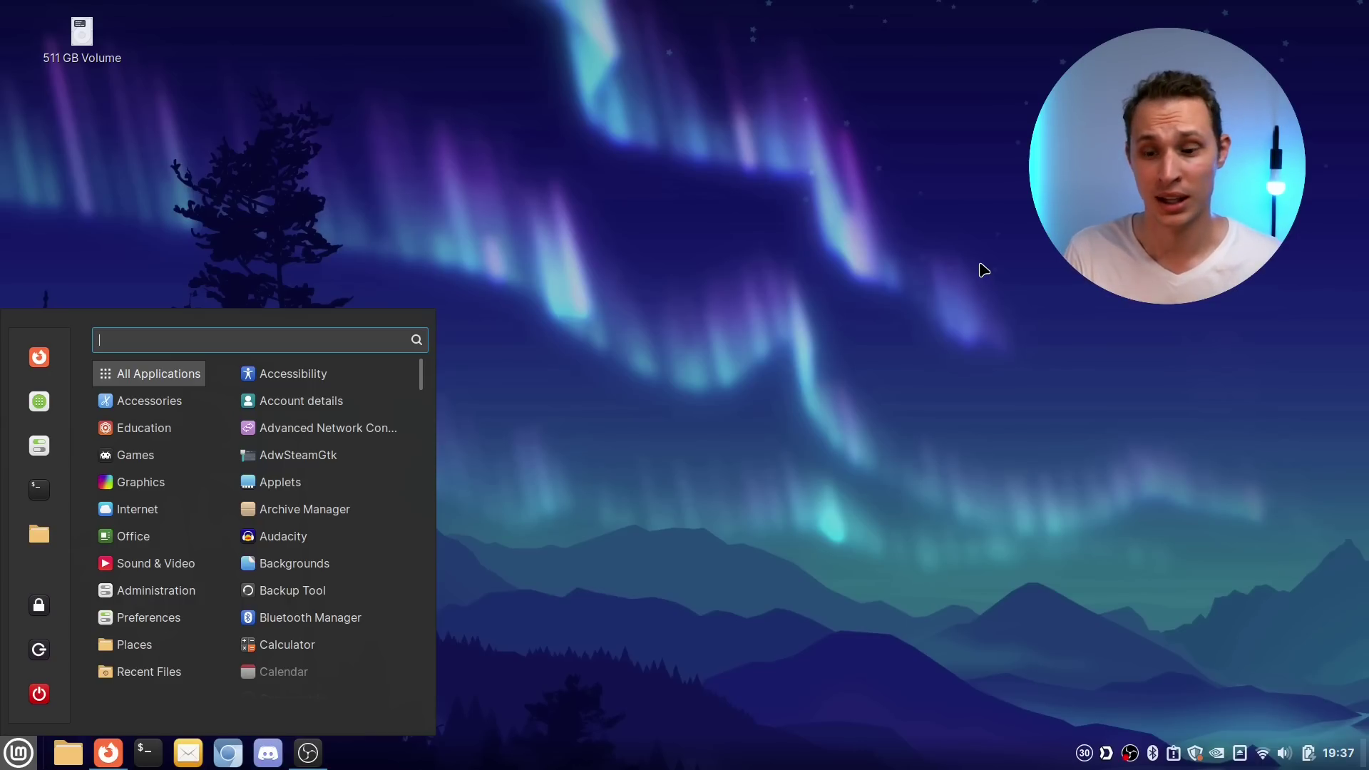
pyautogui.write('end')
pyautogui.press('Return')
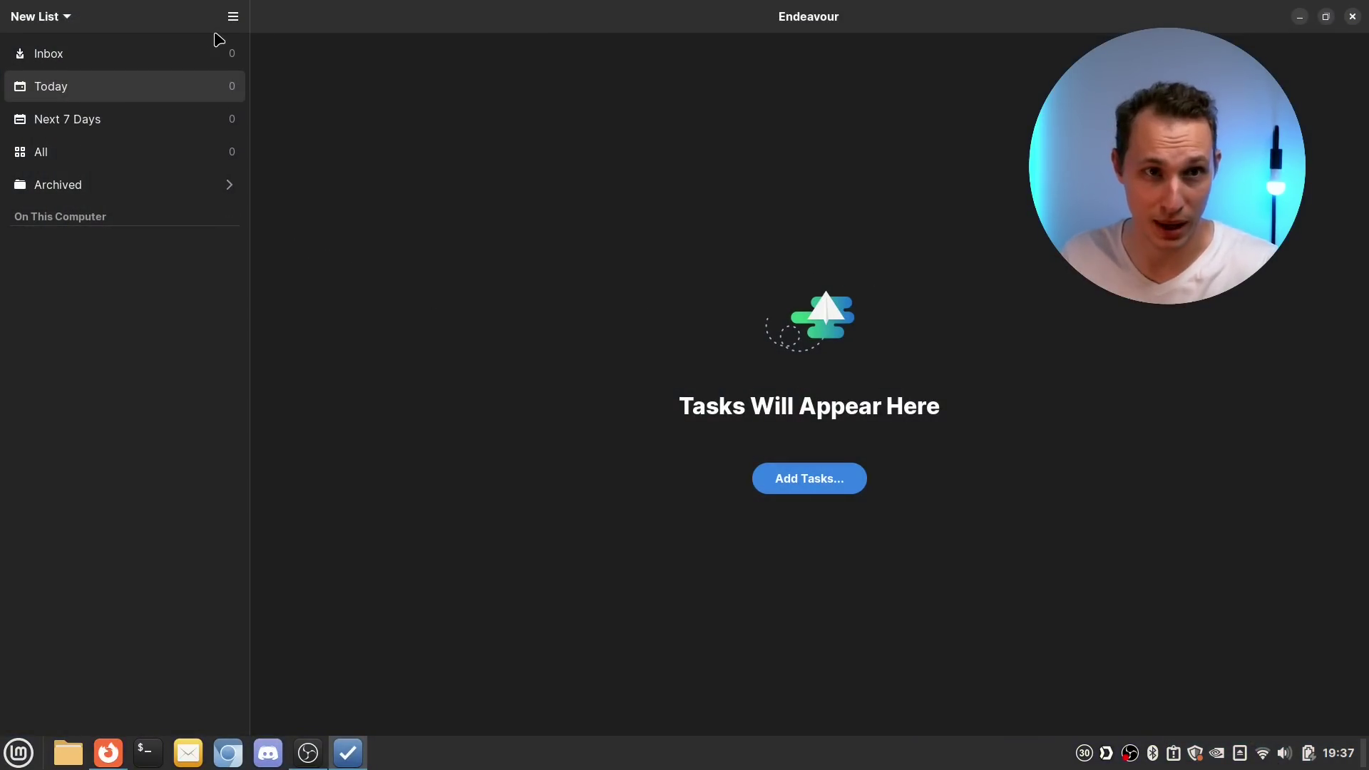
pyautogui.click(235, 17)
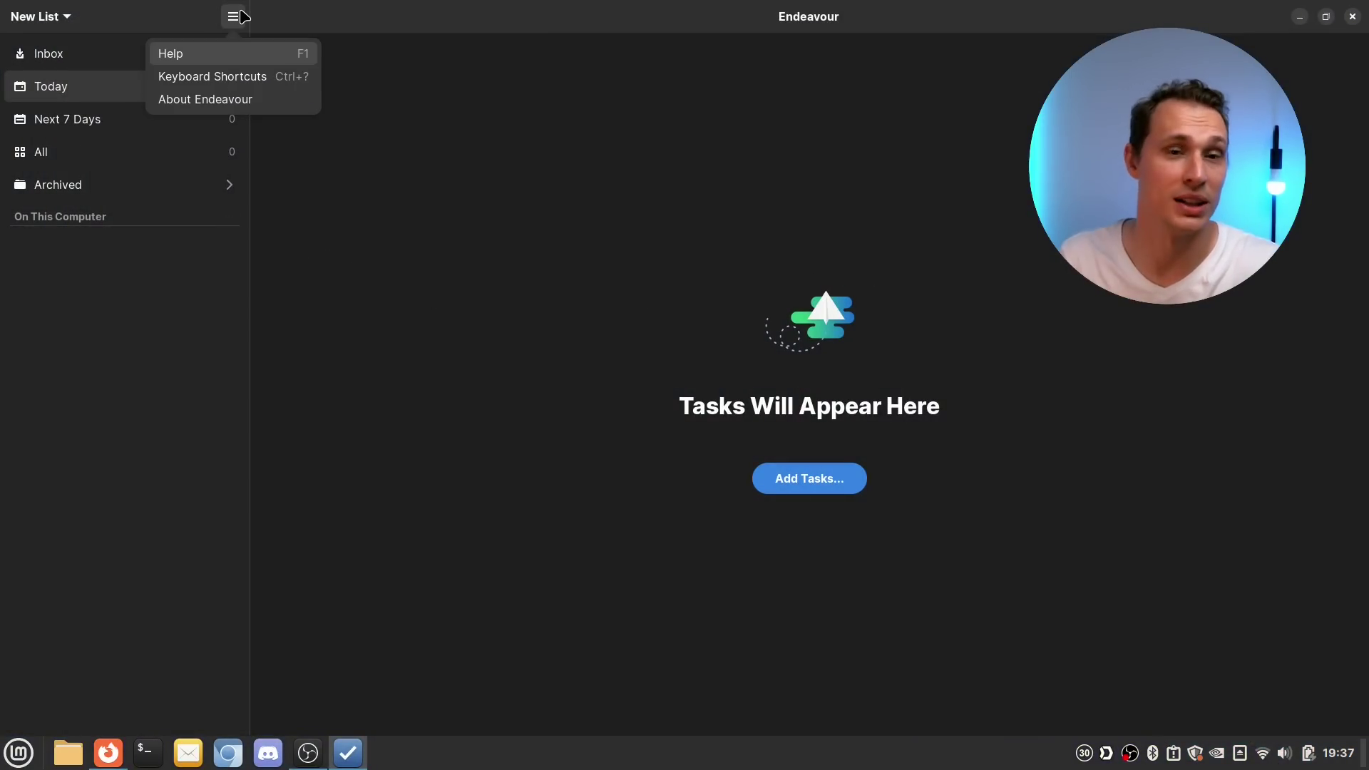
pyautogui.click(241, 15)
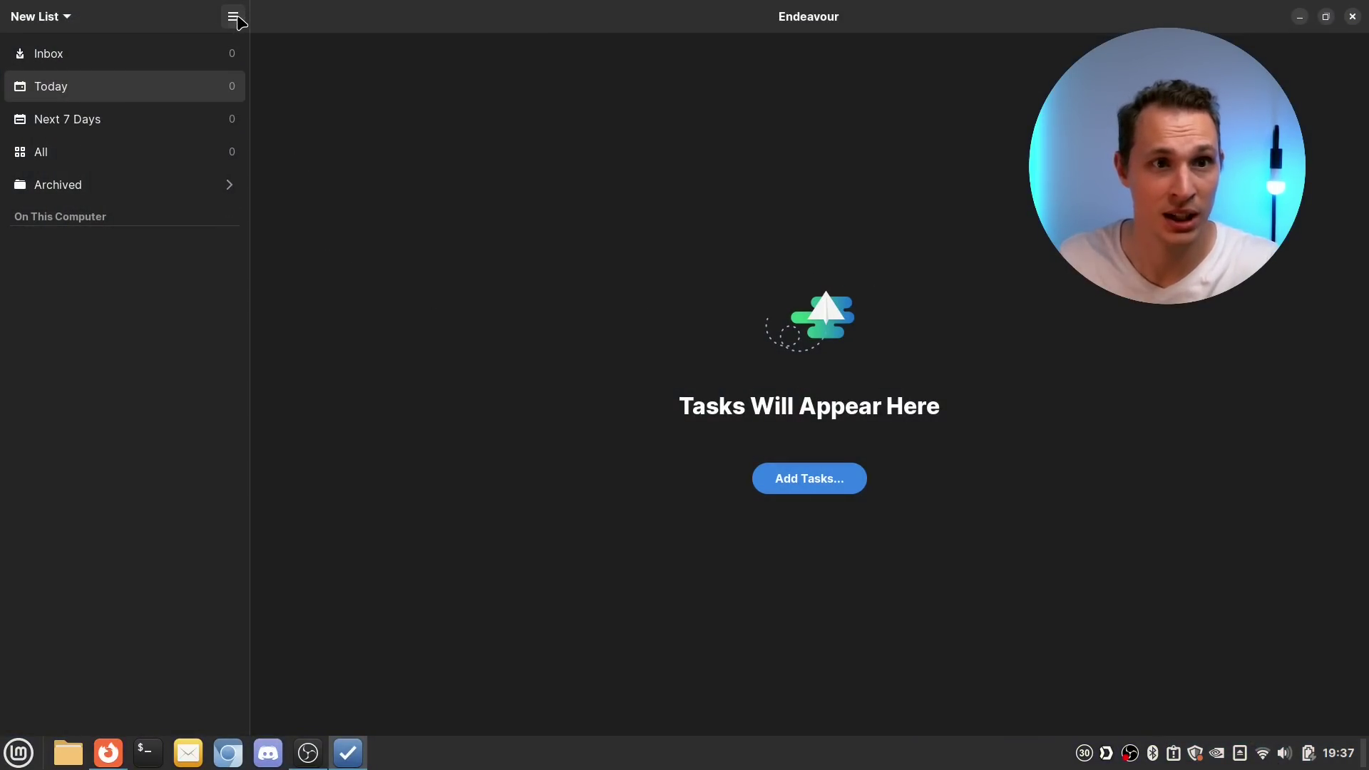
# Step: Restore and enlarge the Endeavour window to show its lists sidebar, then close it
pyautogui.doubleClick(706, 28)
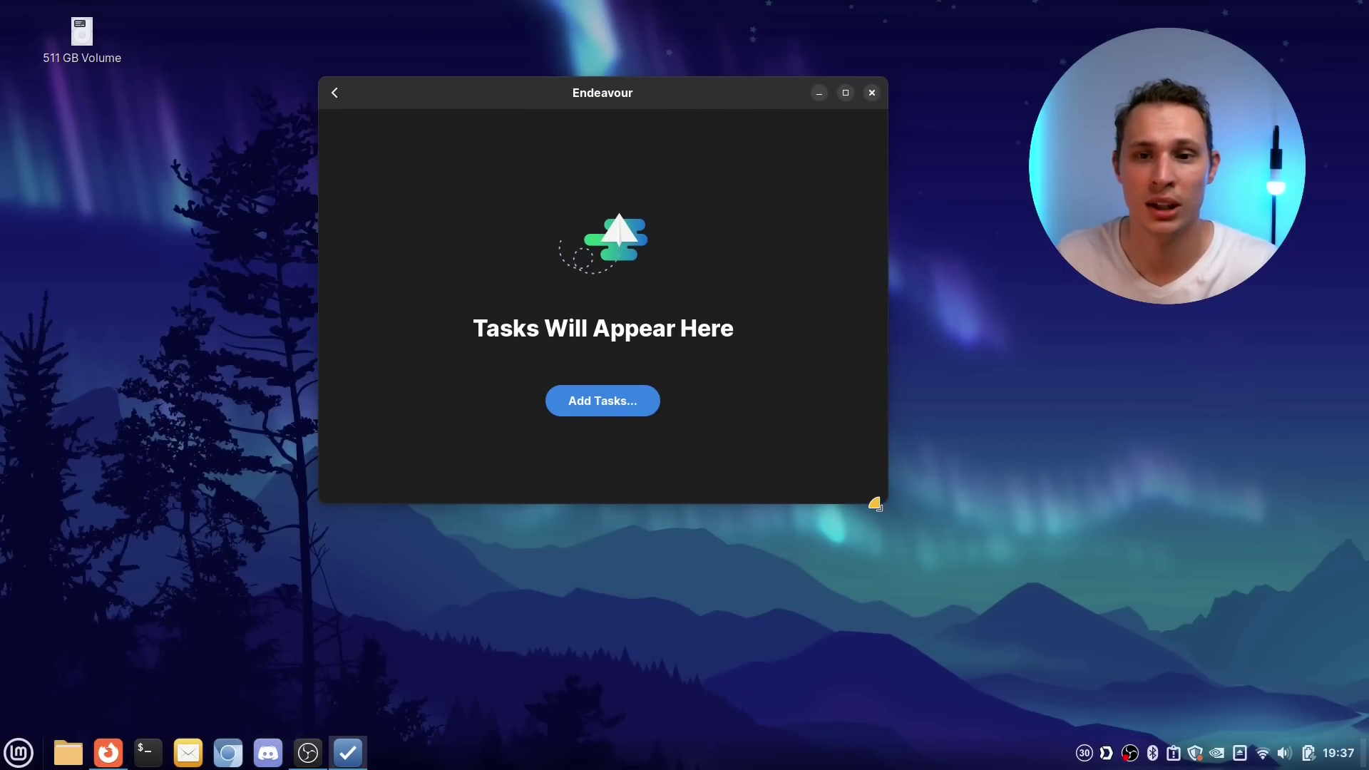
pyautogui.moveTo(879, 499); pyautogui.dragTo(935, 651)
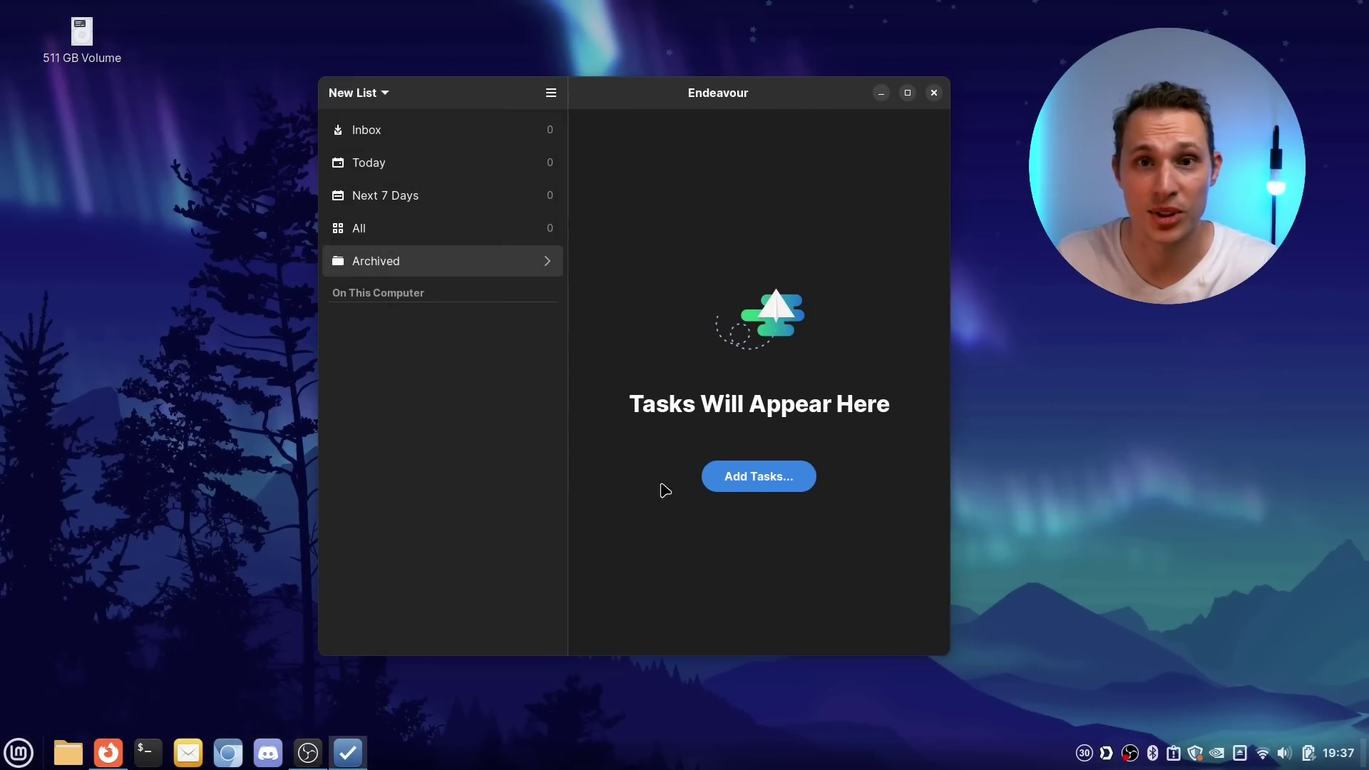
pyautogui.click(934, 94)
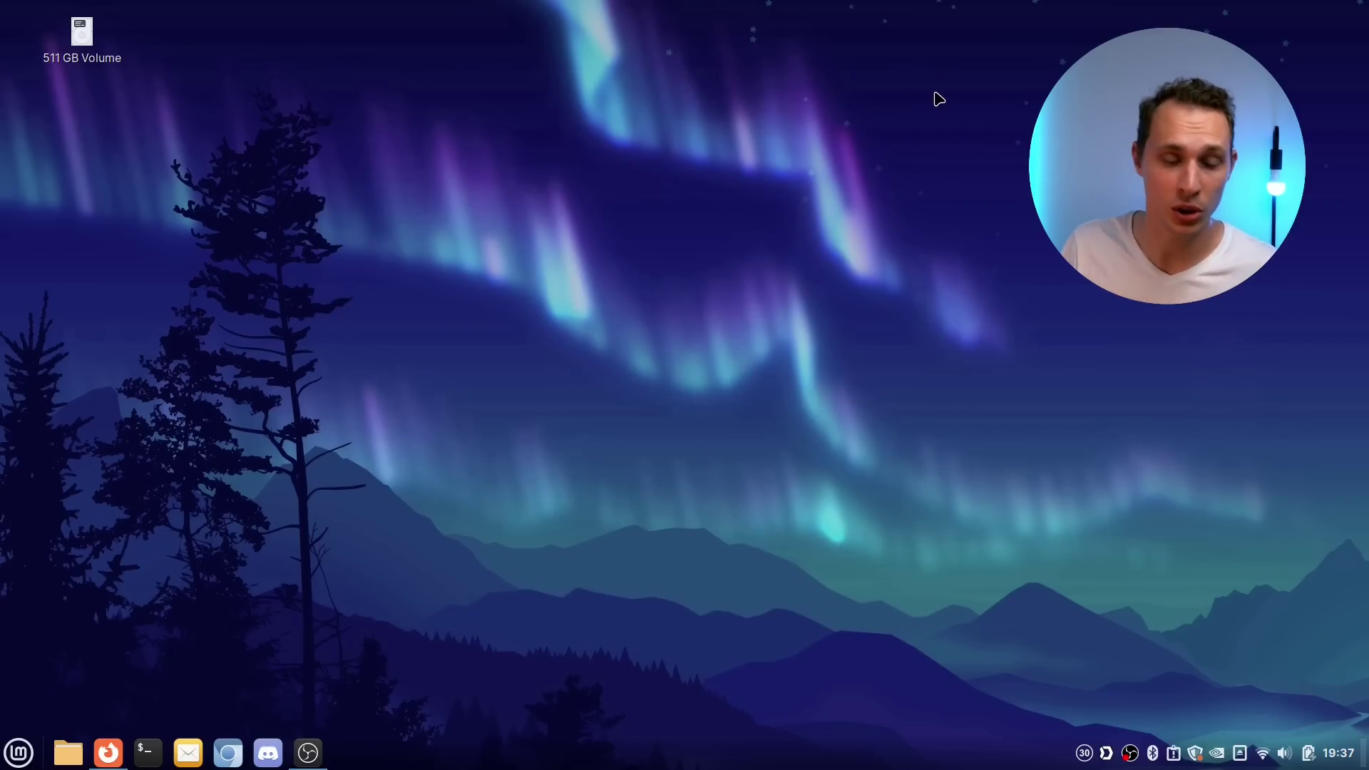
pyautogui.press('super')
# Step: Launch Getting Things GNOME ('gett'), enlarge its window, and show the open tasks
pyautogui.write('gett')
pyautogui.press('Return')
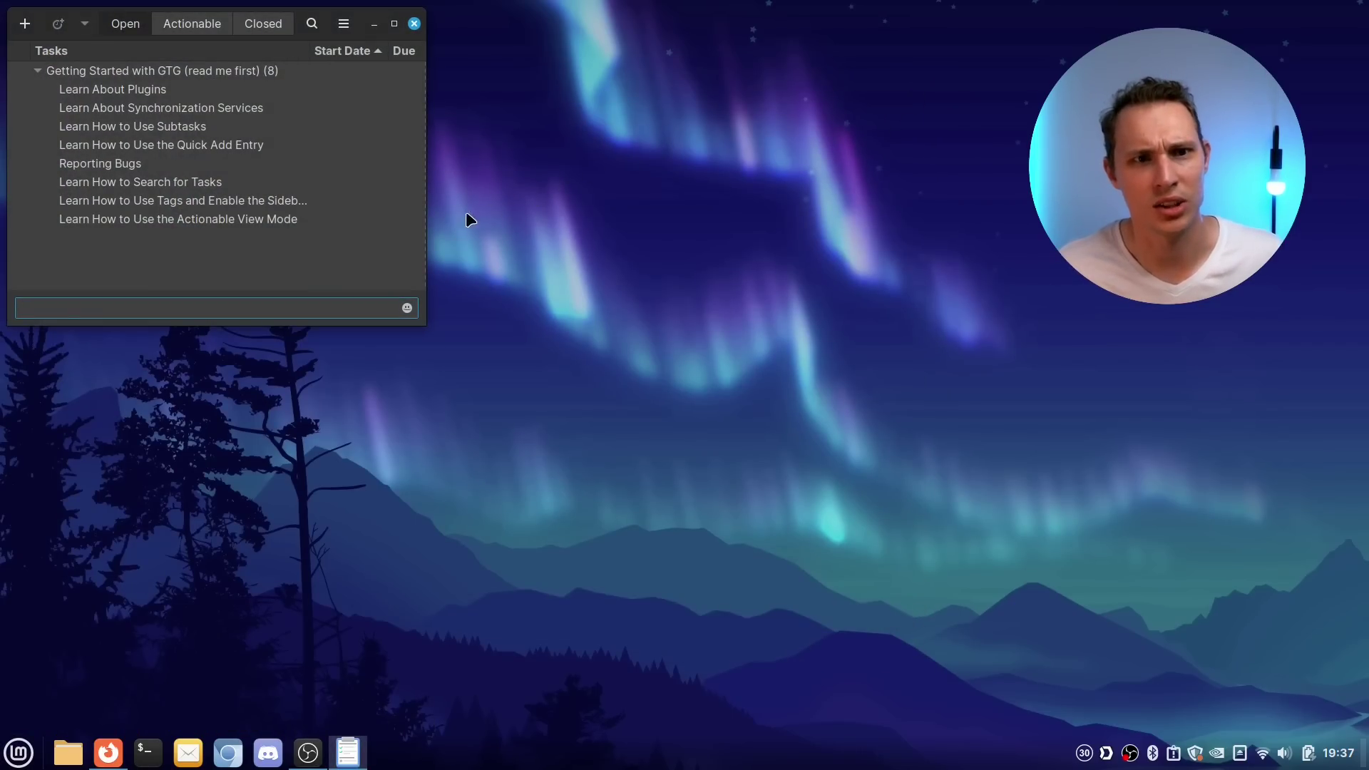
pyautogui.moveTo(425, 325); pyautogui.dragTo(963, 612)
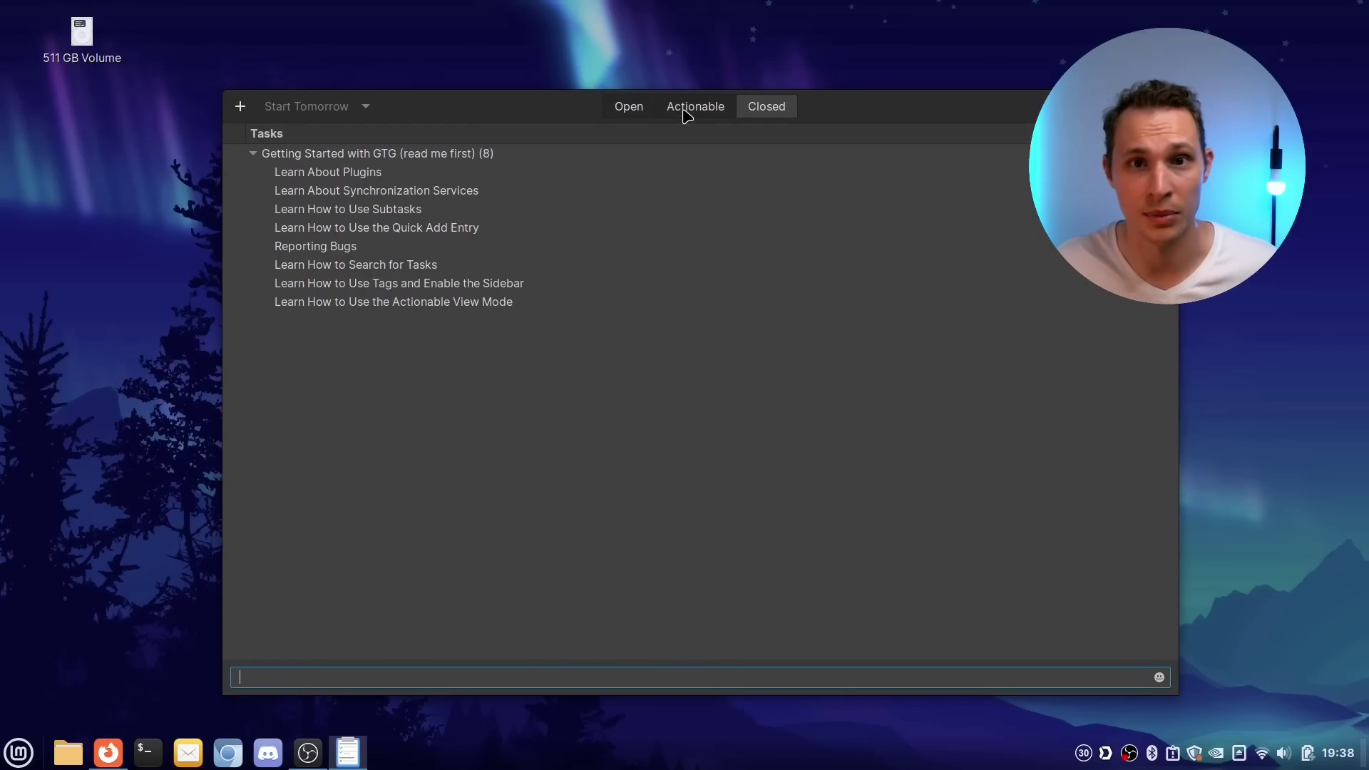
pyautogui.click(629, 113)
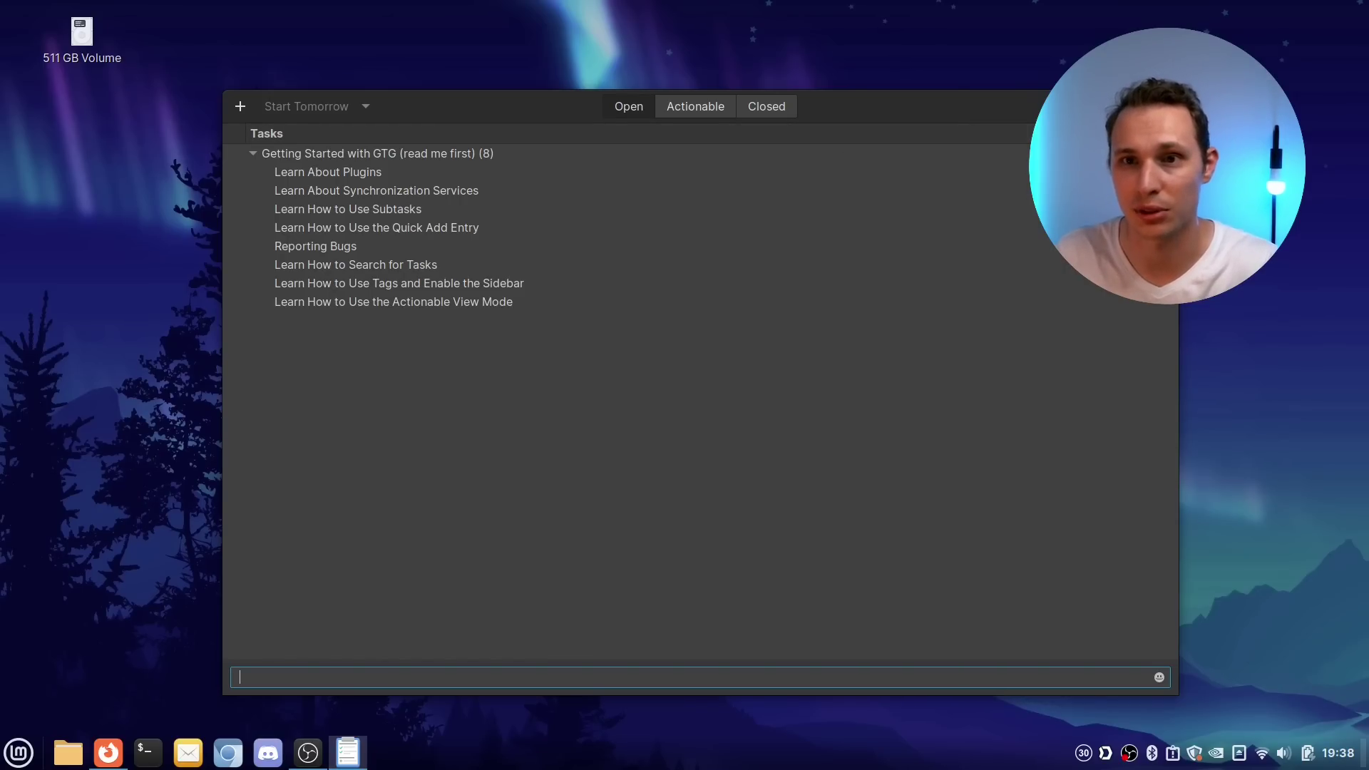
# Step: Look over the GTG Plugins list, then quit the app with Ctrl+Q
pyautogui.click(1155, 107)
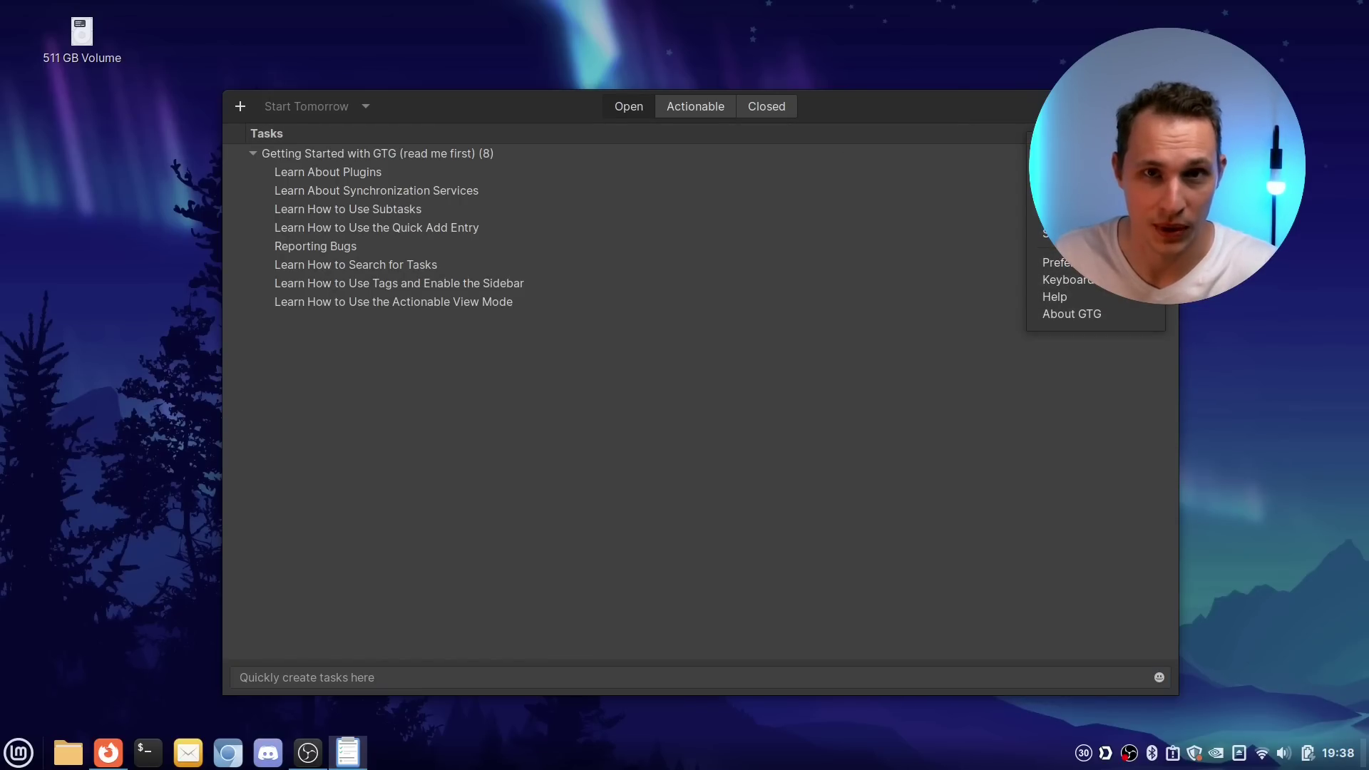
pyautogui.click(1062, 216)
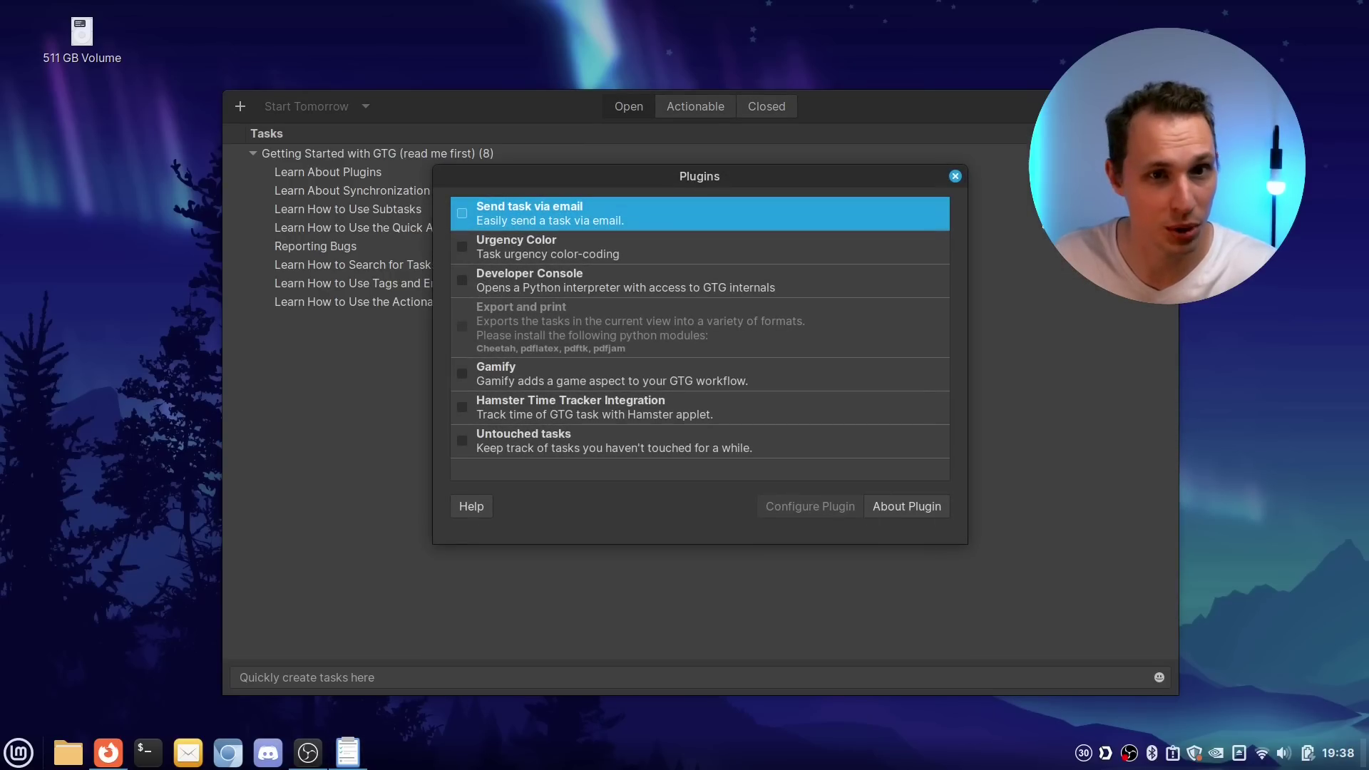
pyautogui.click(956, 177)
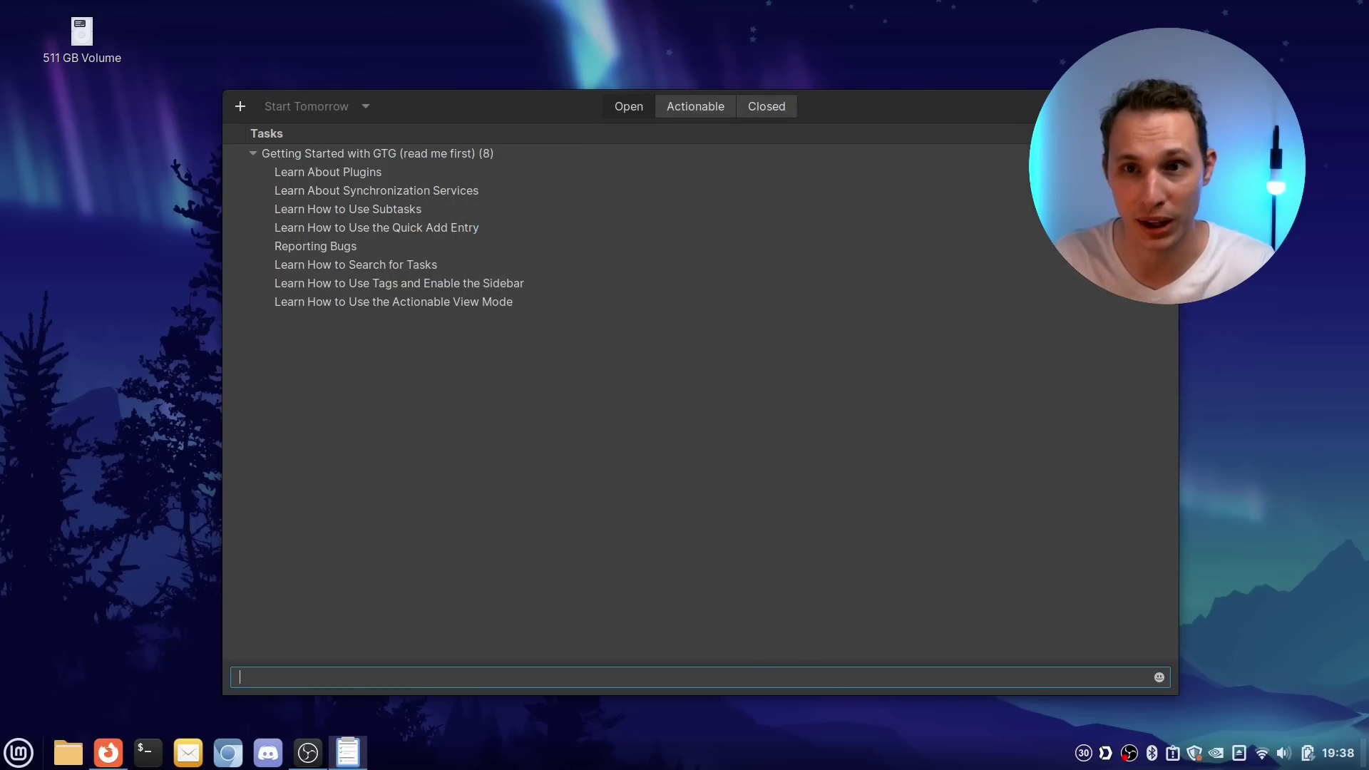
pyautogui.hotkey('ctrl', 'q')
# Step: Search Software Manager for 'todoist' and open the Todoist: To-Do List & Tasks page
pyautogui.click(7, 748)
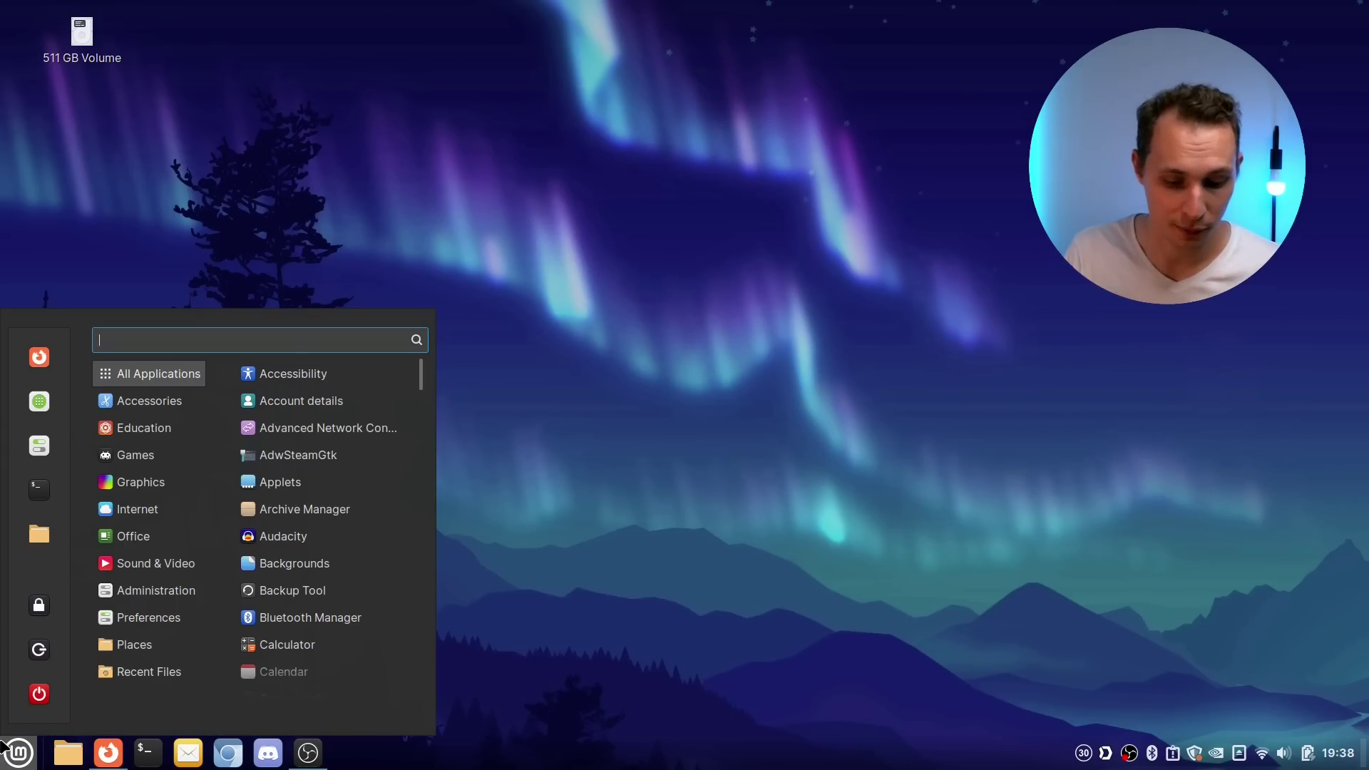
pyautogui.write('tod')
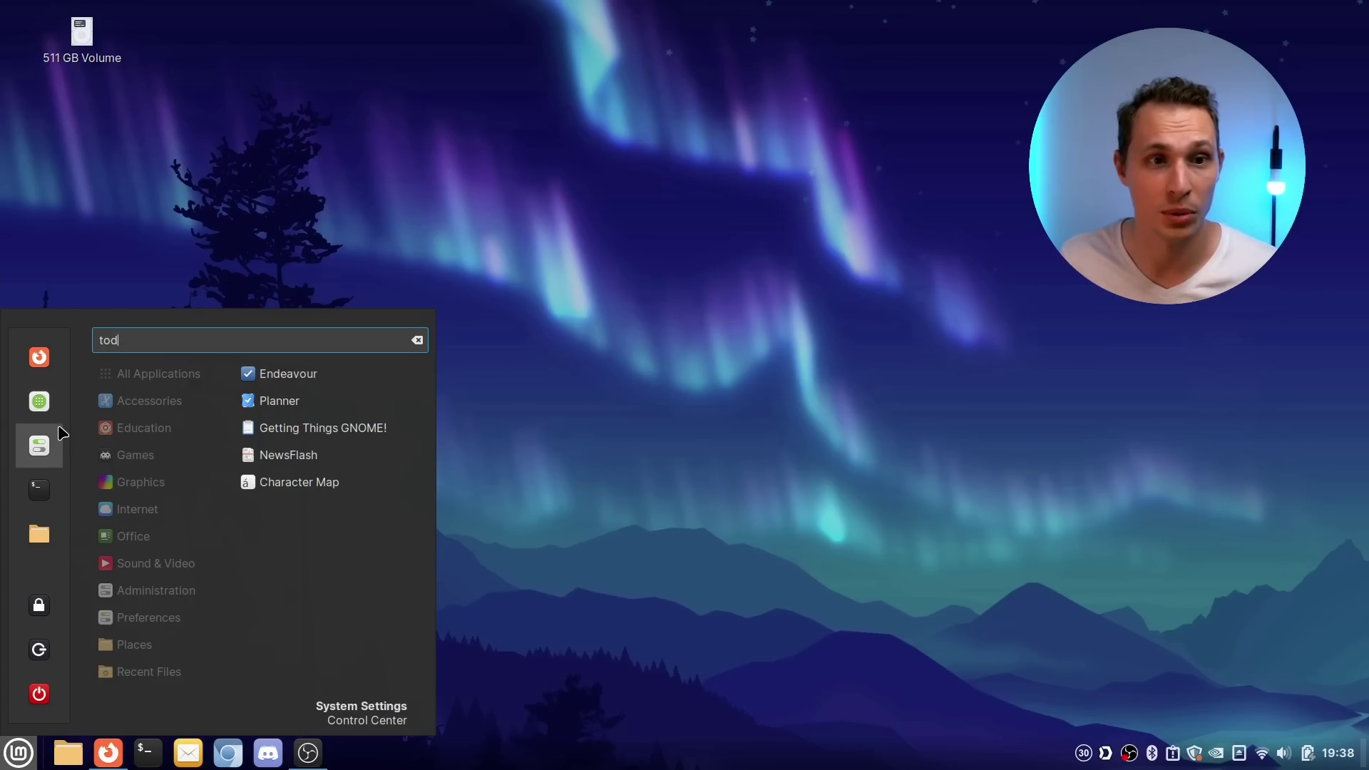
pyautogui.press('Escape')
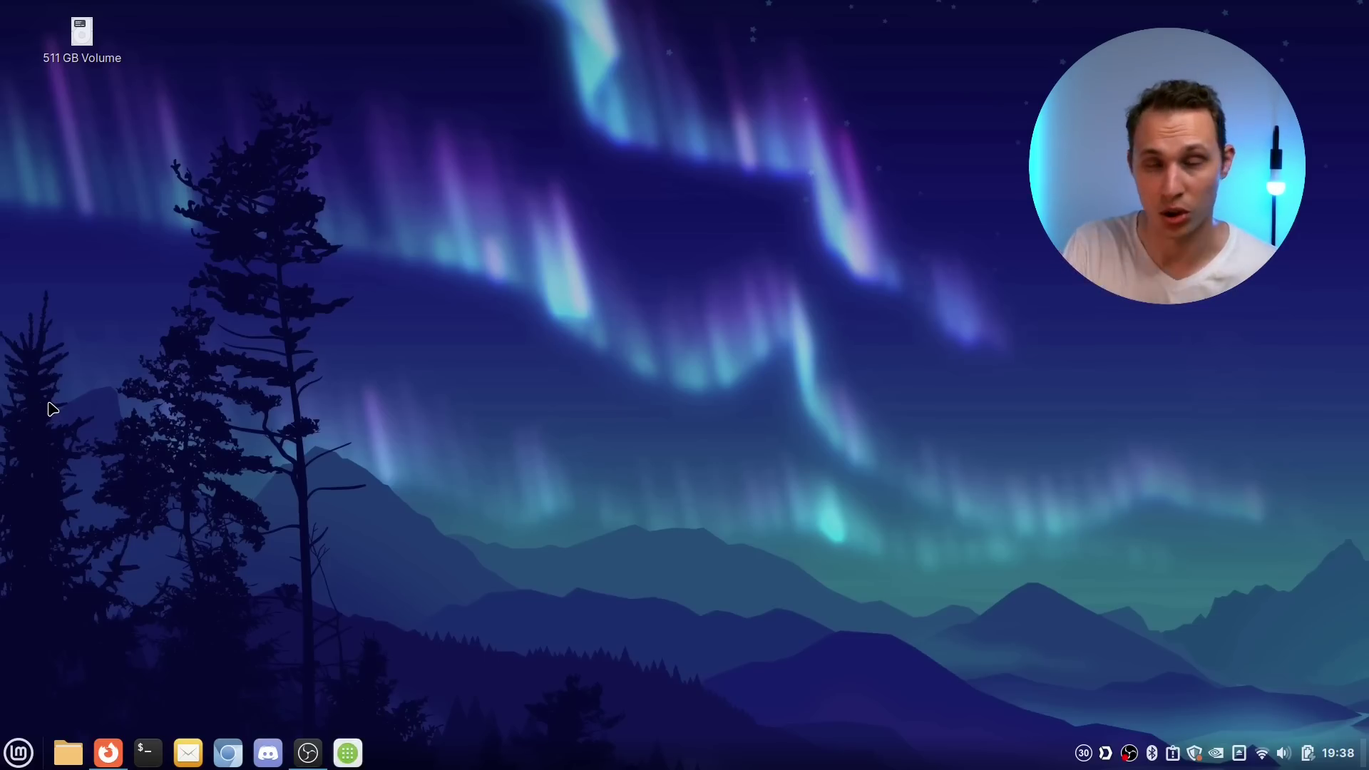
pyautogui.write('todoist')
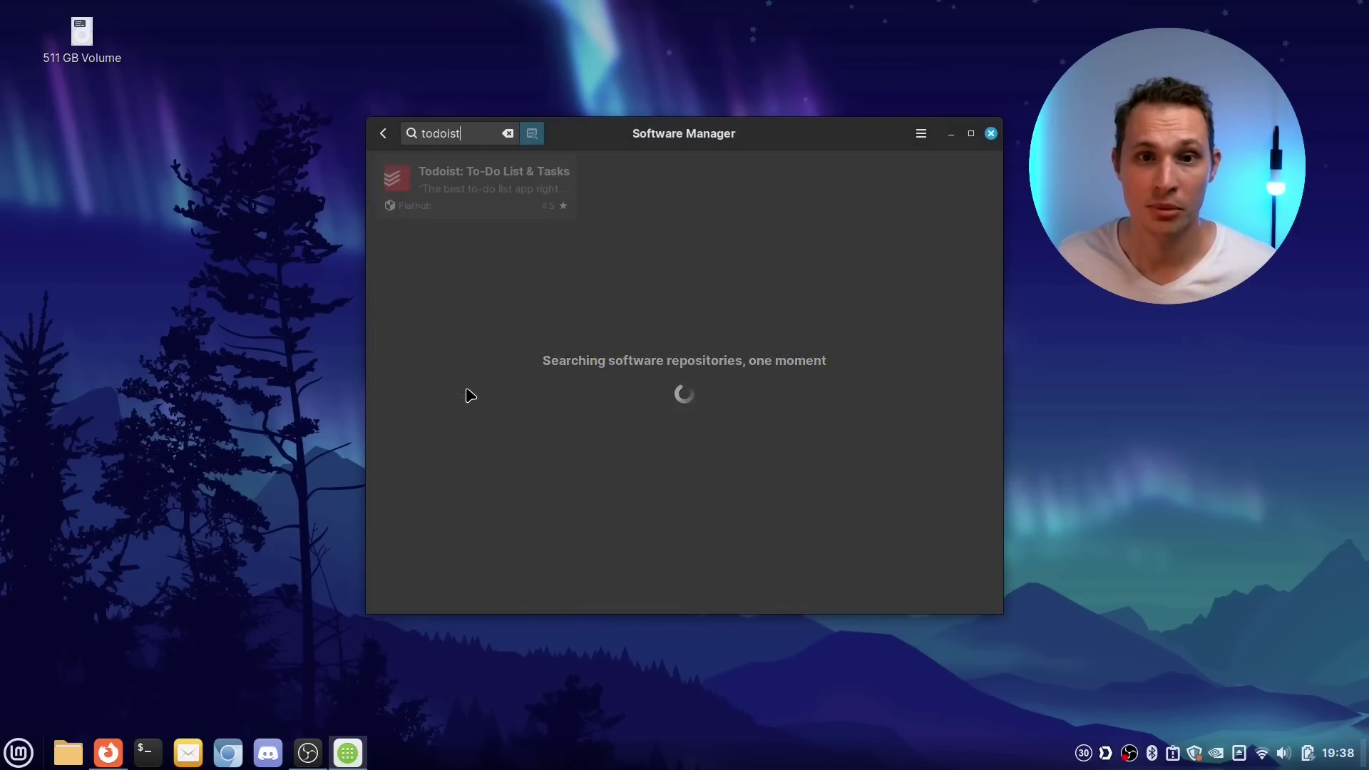
pyautogui.click(457, 200)
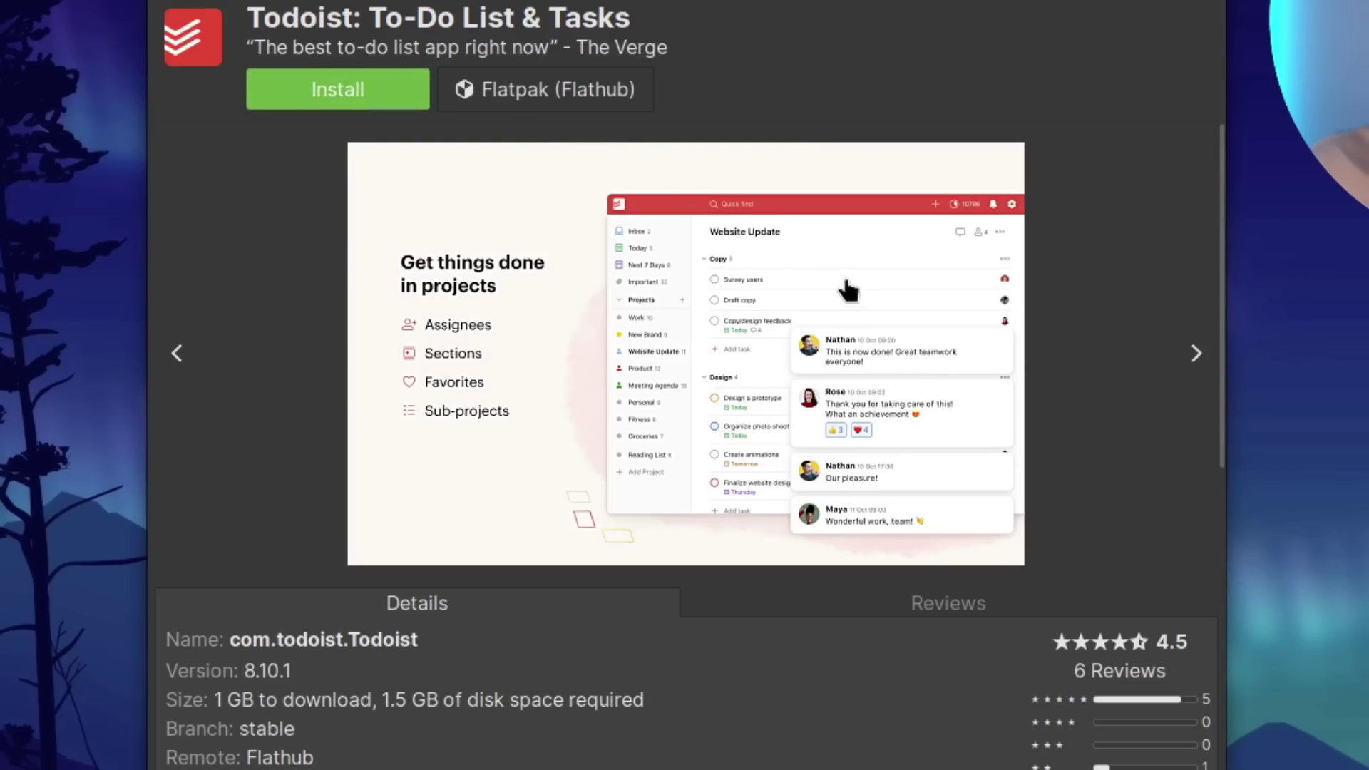
pyautogui.press('super')
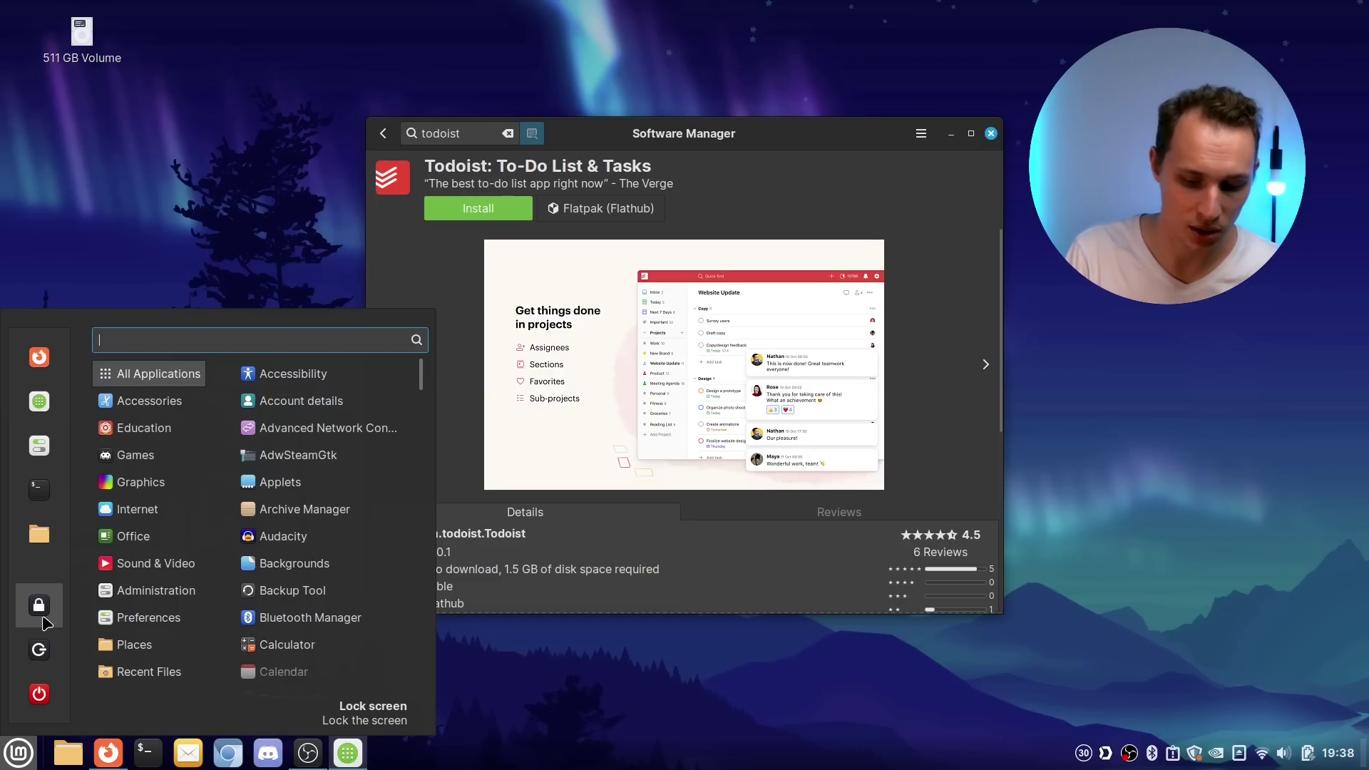
# Step: Launch Planner, maximise it, then restore it to a floating window
pyautogui.write('planner')
pyautogui.press('Return')
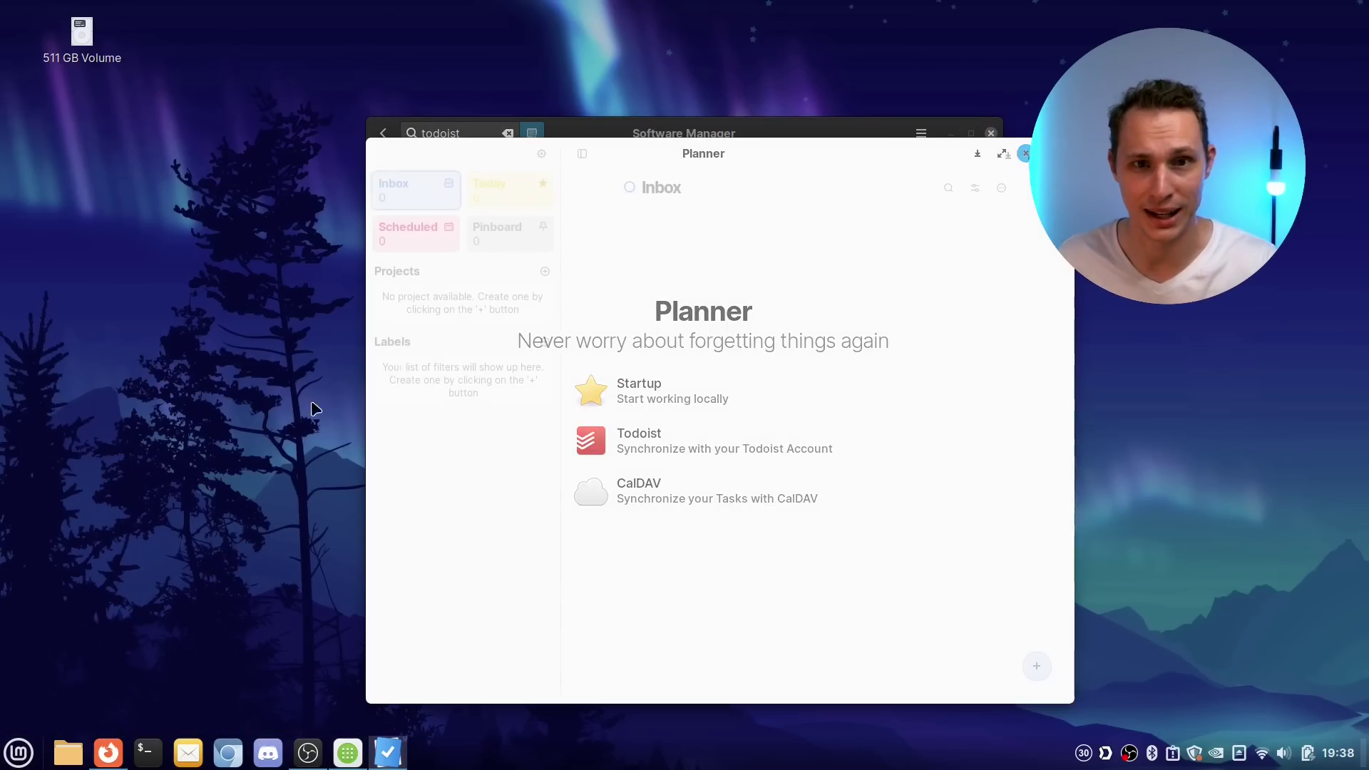
pyautogui.moveTo(705, 152); pyautogui.dragTo(571, 141)
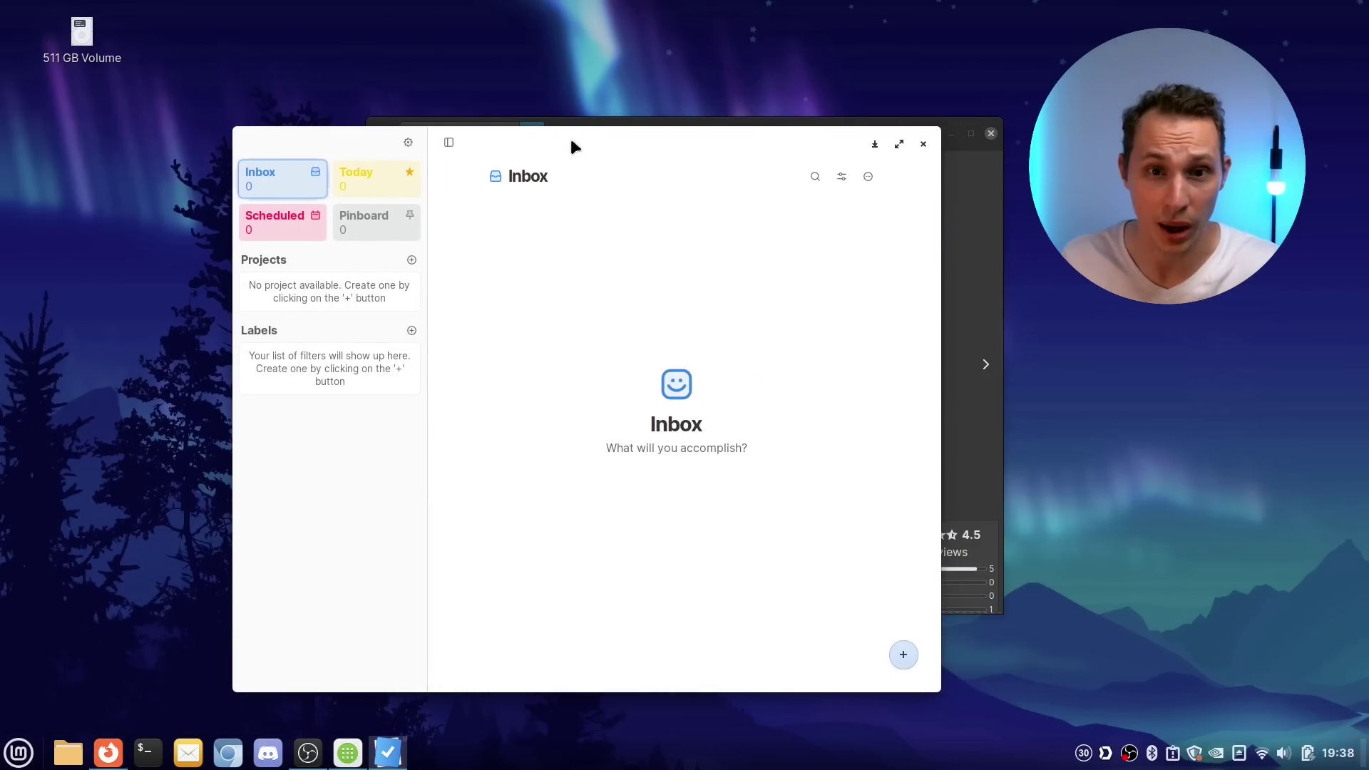
pyautogui.click(899, 146)
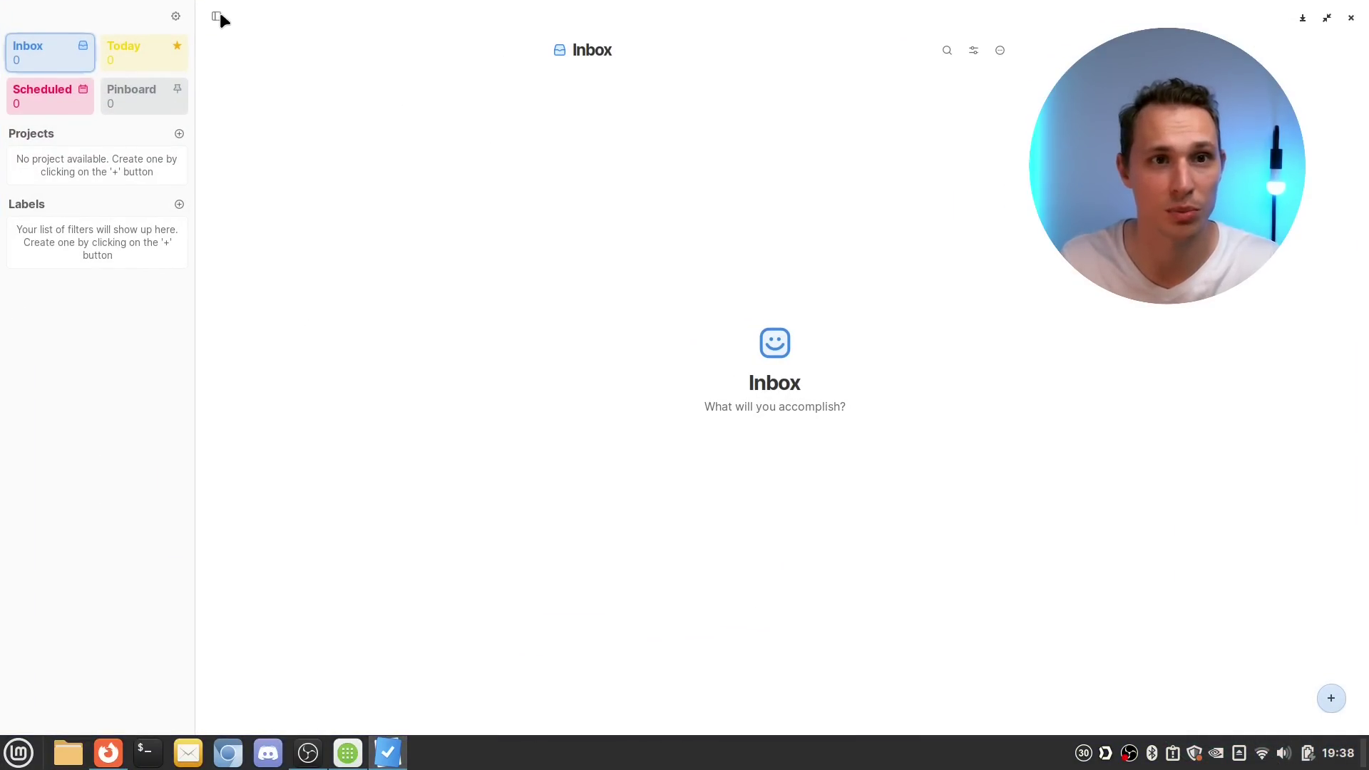
pyautogui.moveTo(326, 10); pyautogui.dragTo(398, 91)
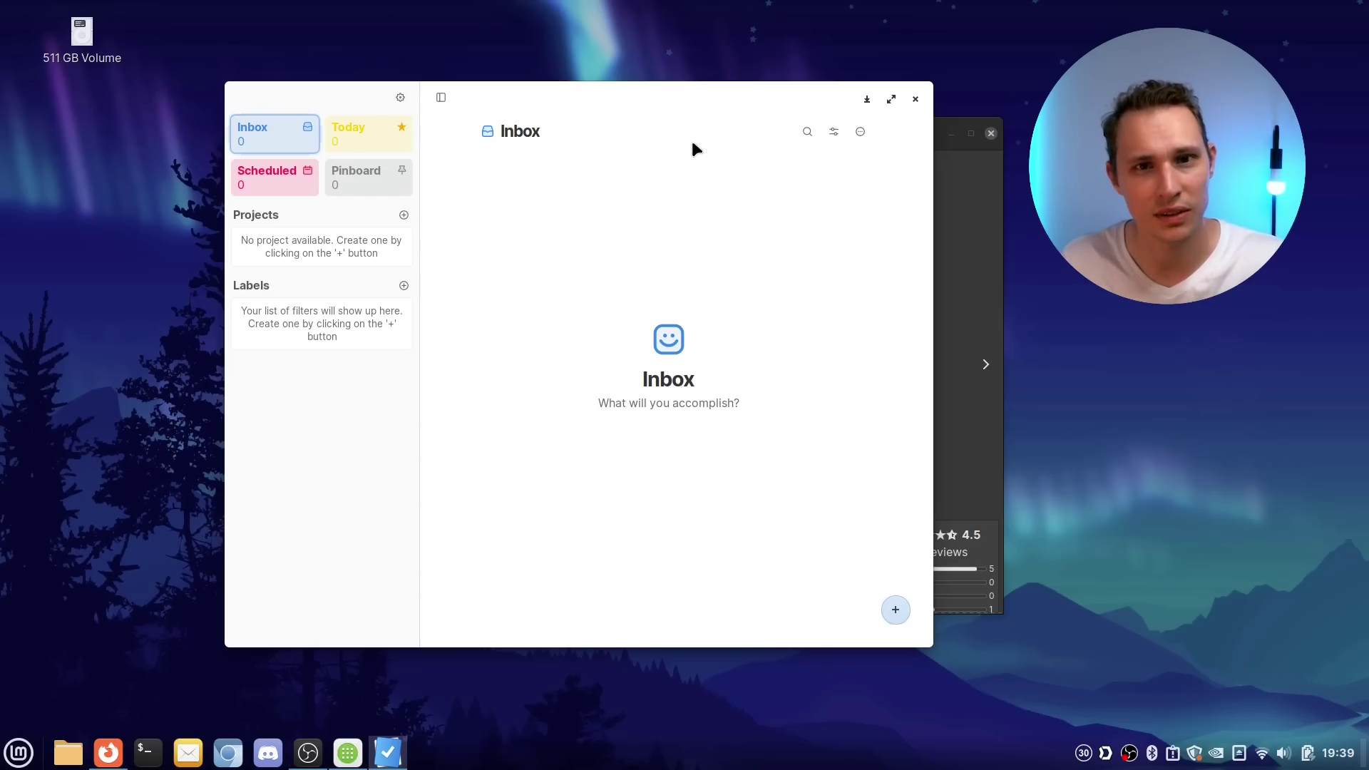
# Step: Close the Software Manager window behind Planner and reposition the Planner window
pyautogui.moveTo(641, 100); pyautogui.dragTo(584, 143)
pyautogui.click(990, 133)
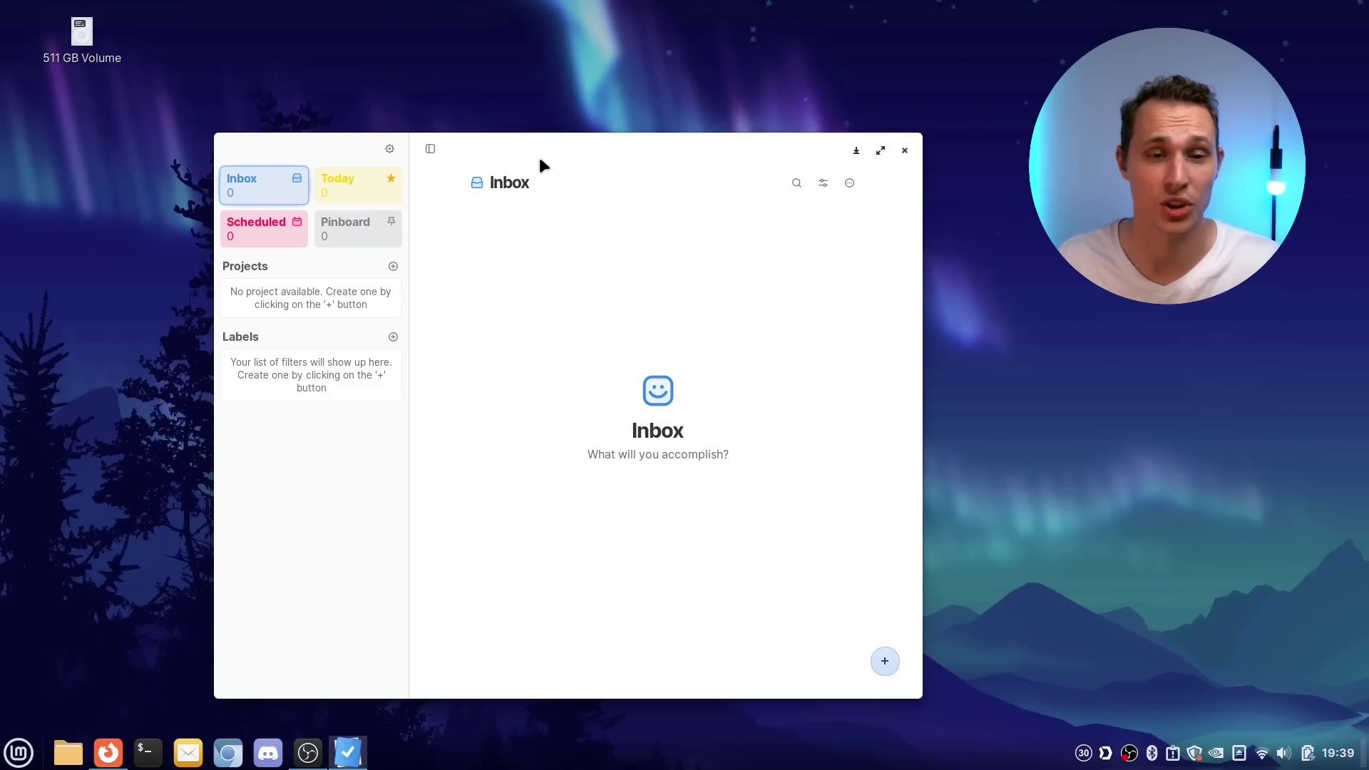
pyautogui.moveTo(484, 146); pyautogui.dragTo(554, 107)
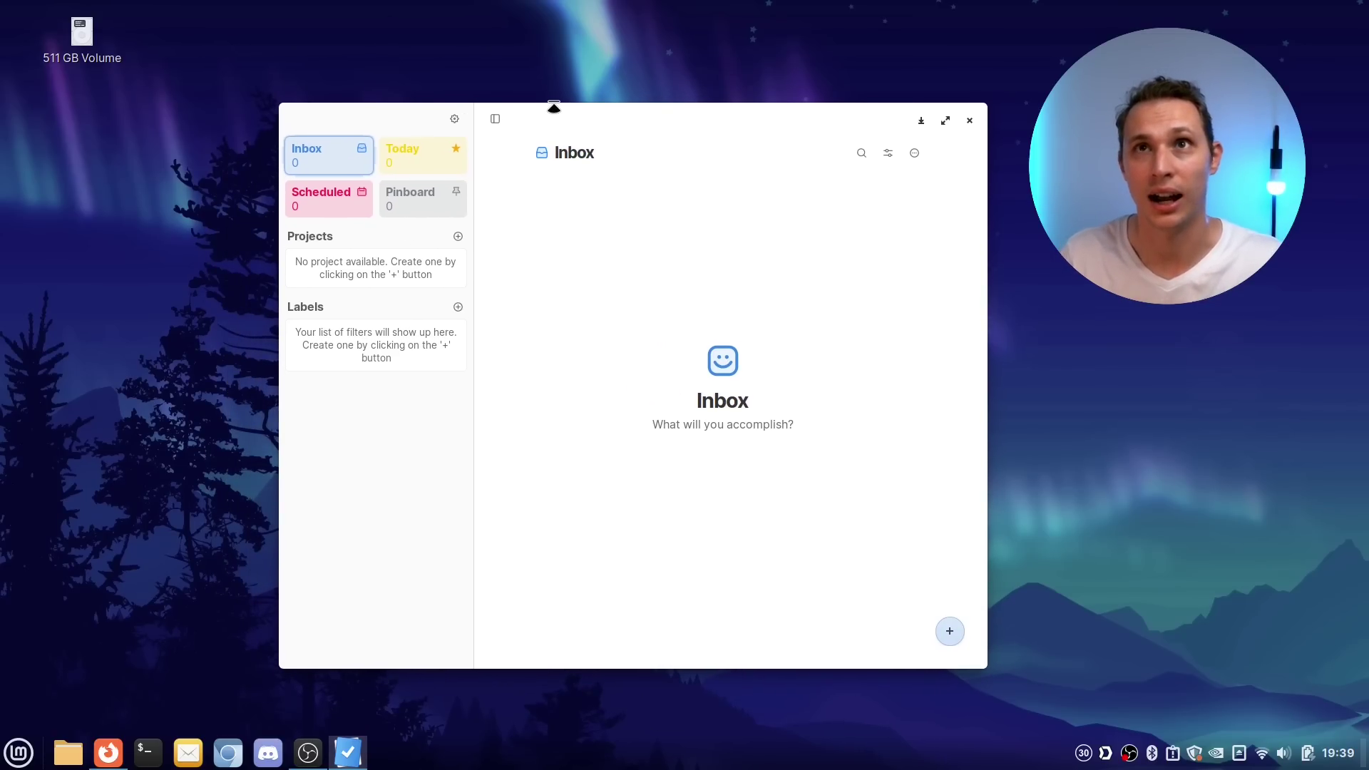
# Step: Close Planner and launch GNOME Calendar with a 'cale' menu search
pyautogui.click(971, 121)
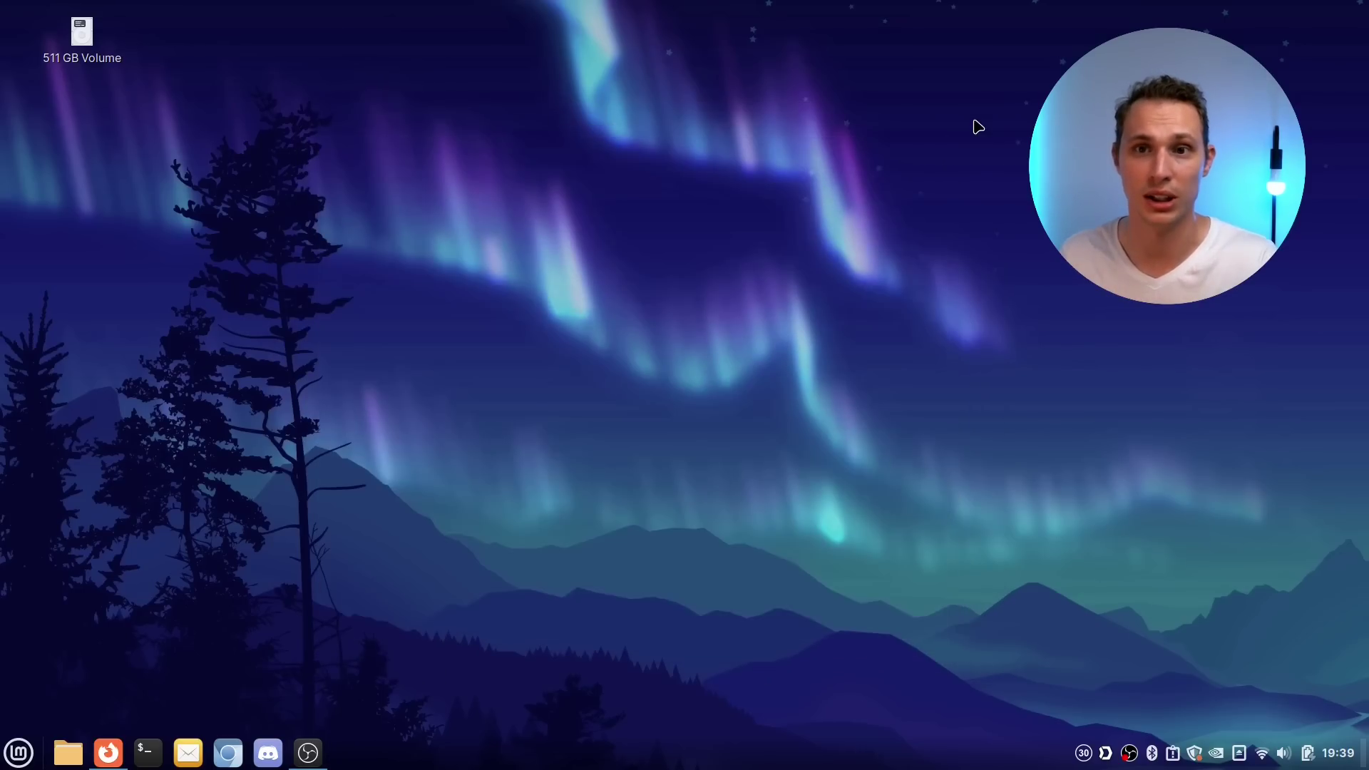
pyautogui.click(19, 752)
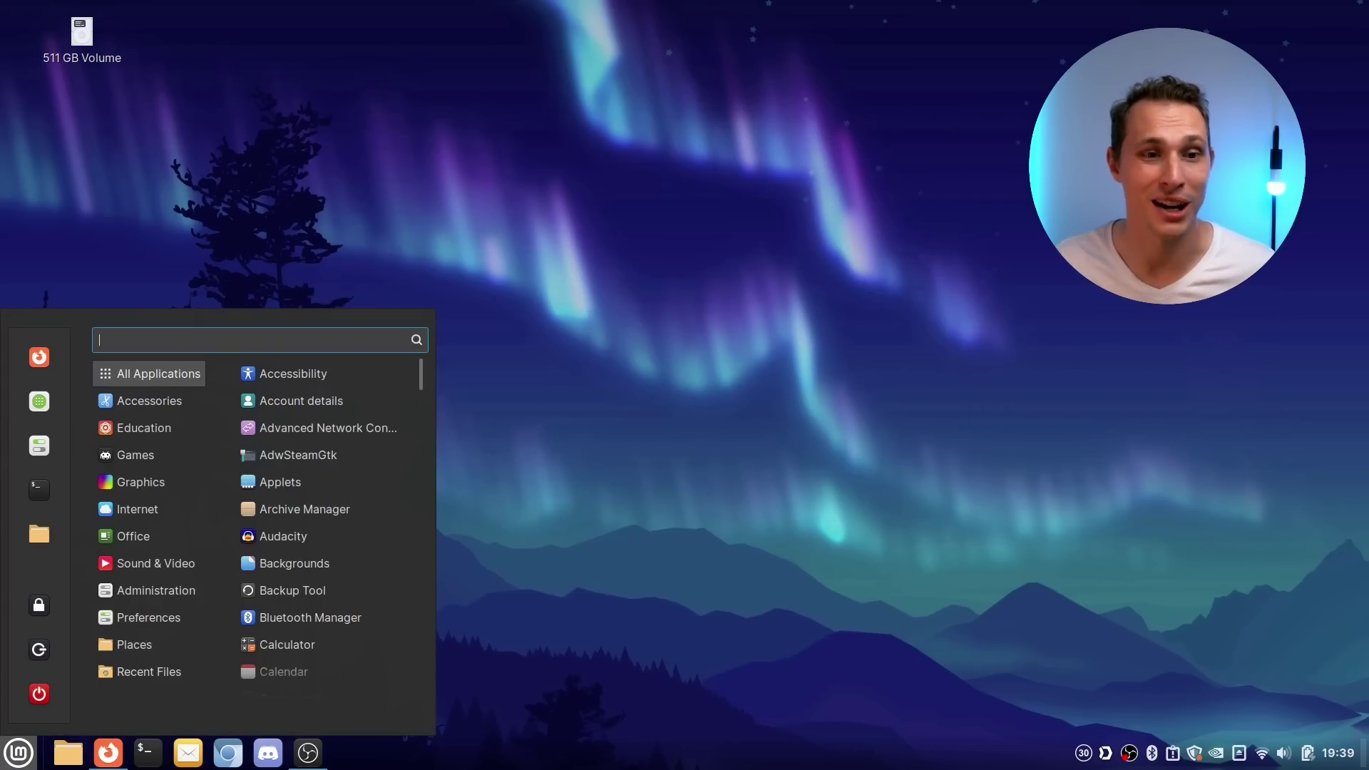
pyautogui.write('cale')
pyautogui.press('Return')
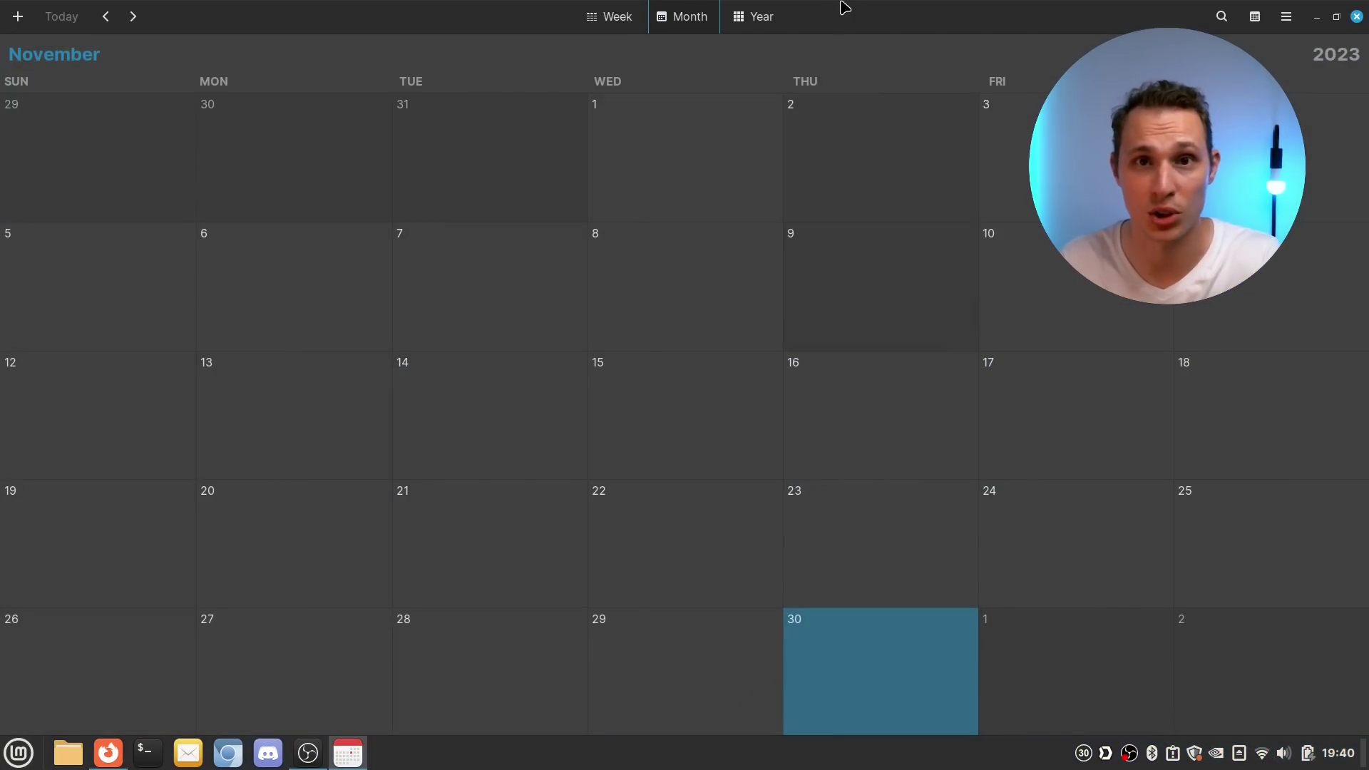
# Step: Open Online Accounts ('onlin'), browse the provider list, then close it and GNOME Calendar
pyautogui.click(19, 752)
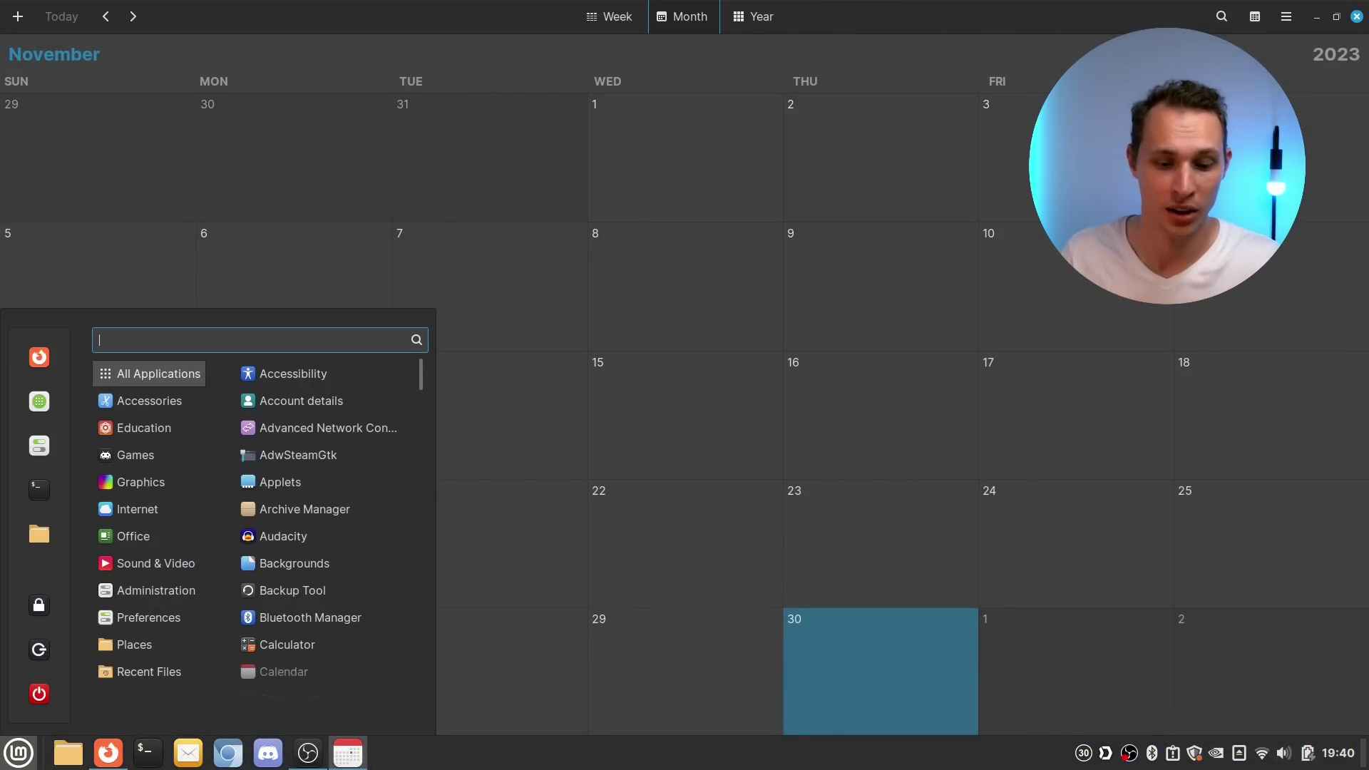
pyautogui.write('onlin')
pyautogui.press('Return')
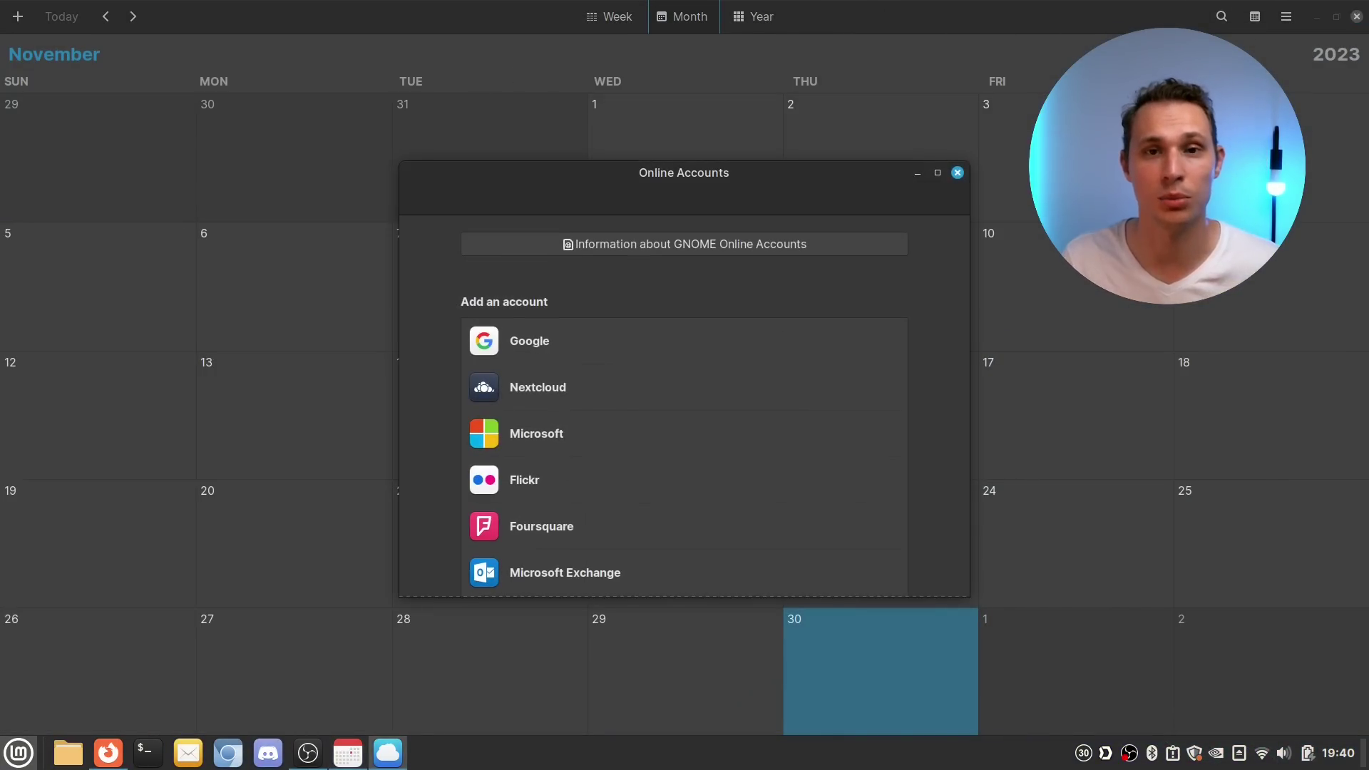
pyautogui.scroll(-2, 711, 428)
pyautogui.scroll(2, 709, 426)
pyautogui.scroll(-2, 585, 428)
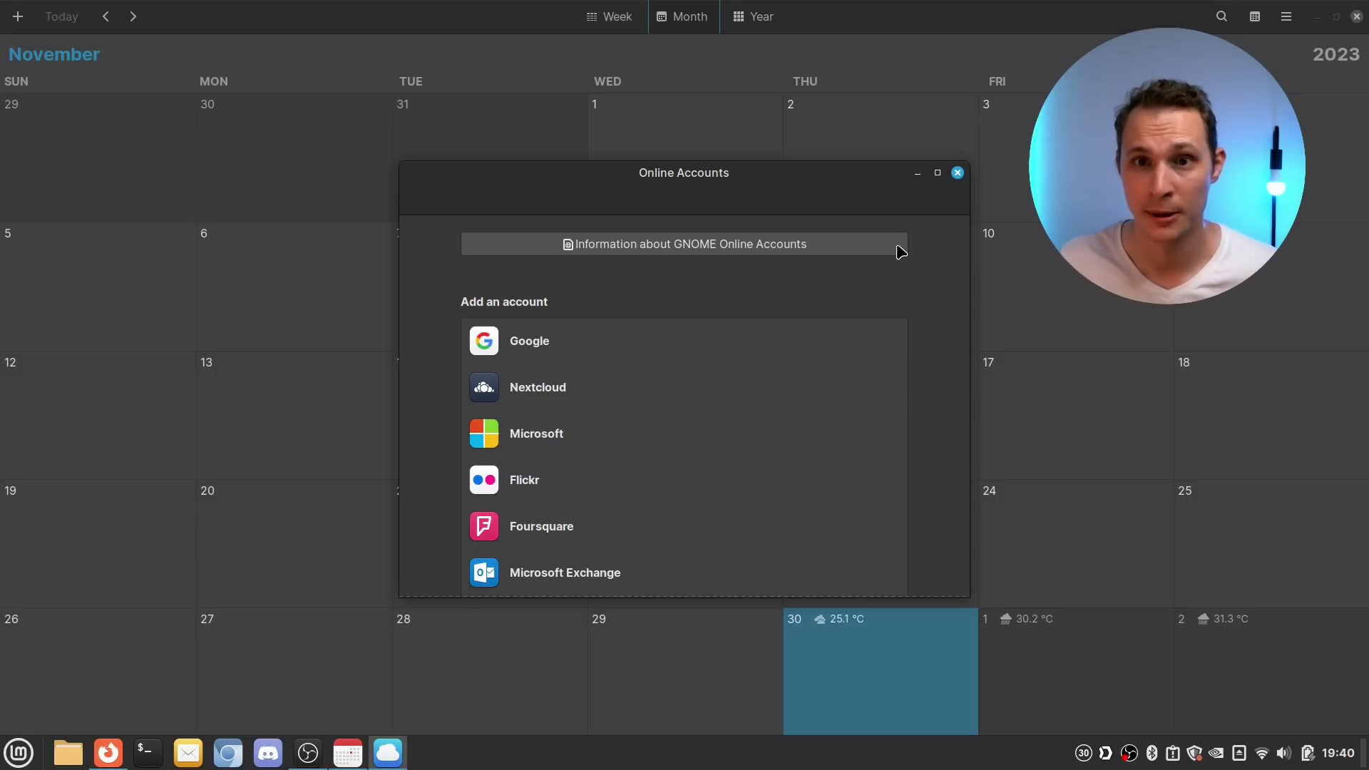
pyautogui.click(957, 174)
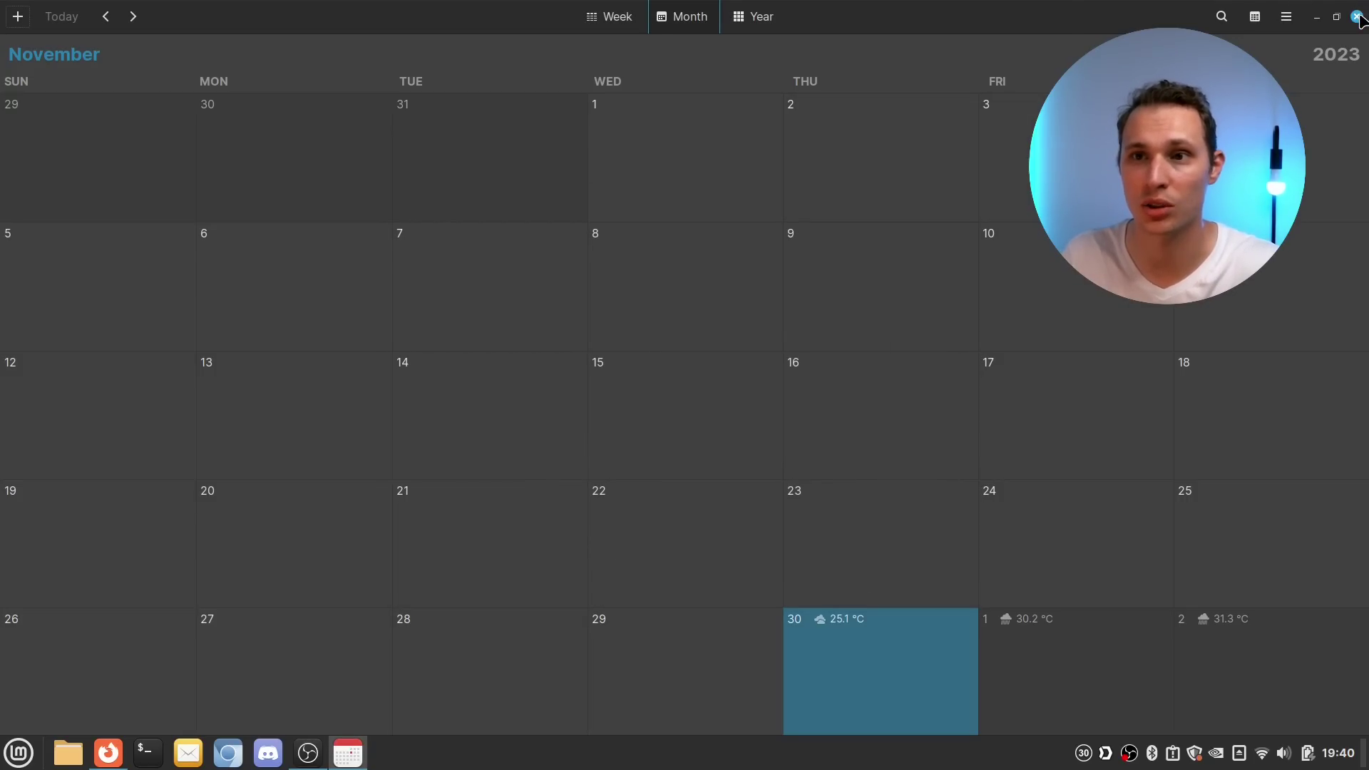
pyautogui.click(1357, 17)
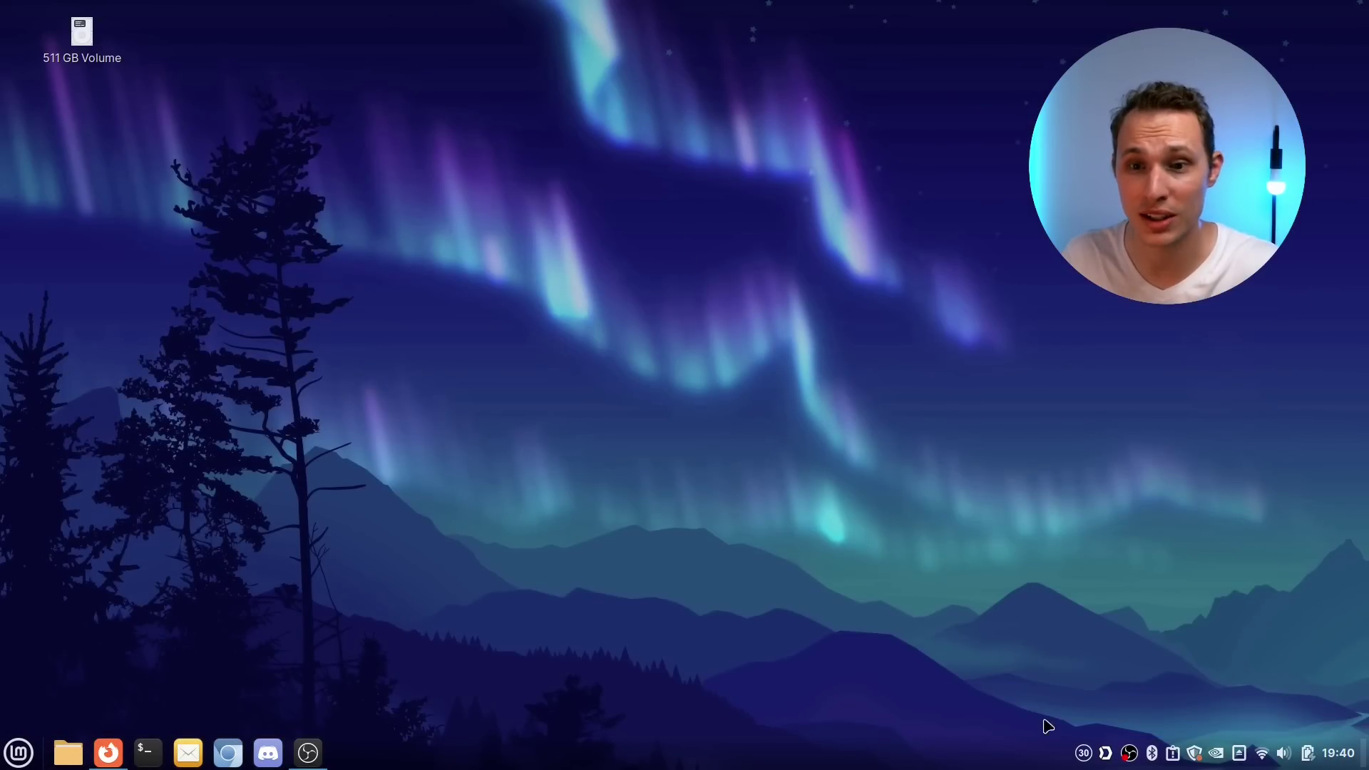
# Step: Show Morgen from its tray icon, nudge the window, and keep the Tasks side panel after peeking at Open Invites
pyautogui.rightClick(1082, 755)
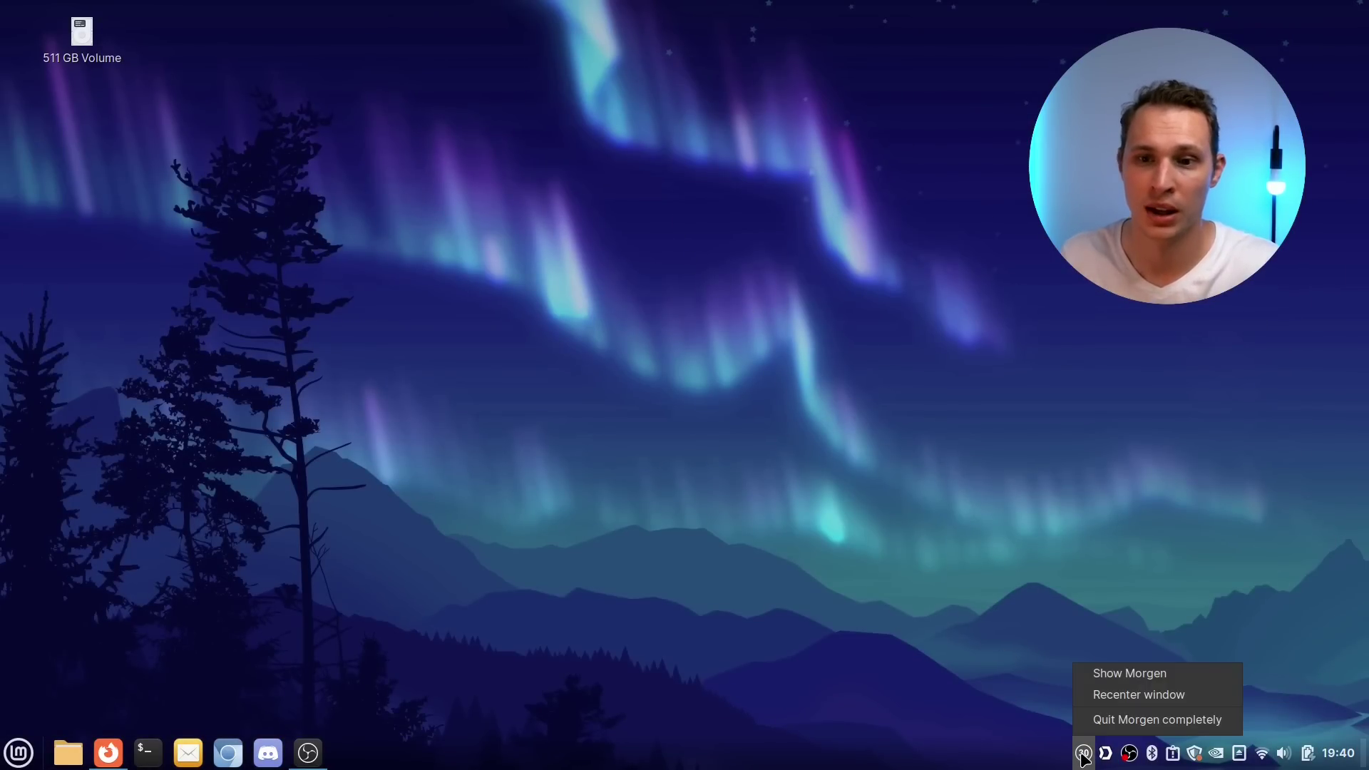
pyautogui.click(1109, 670)
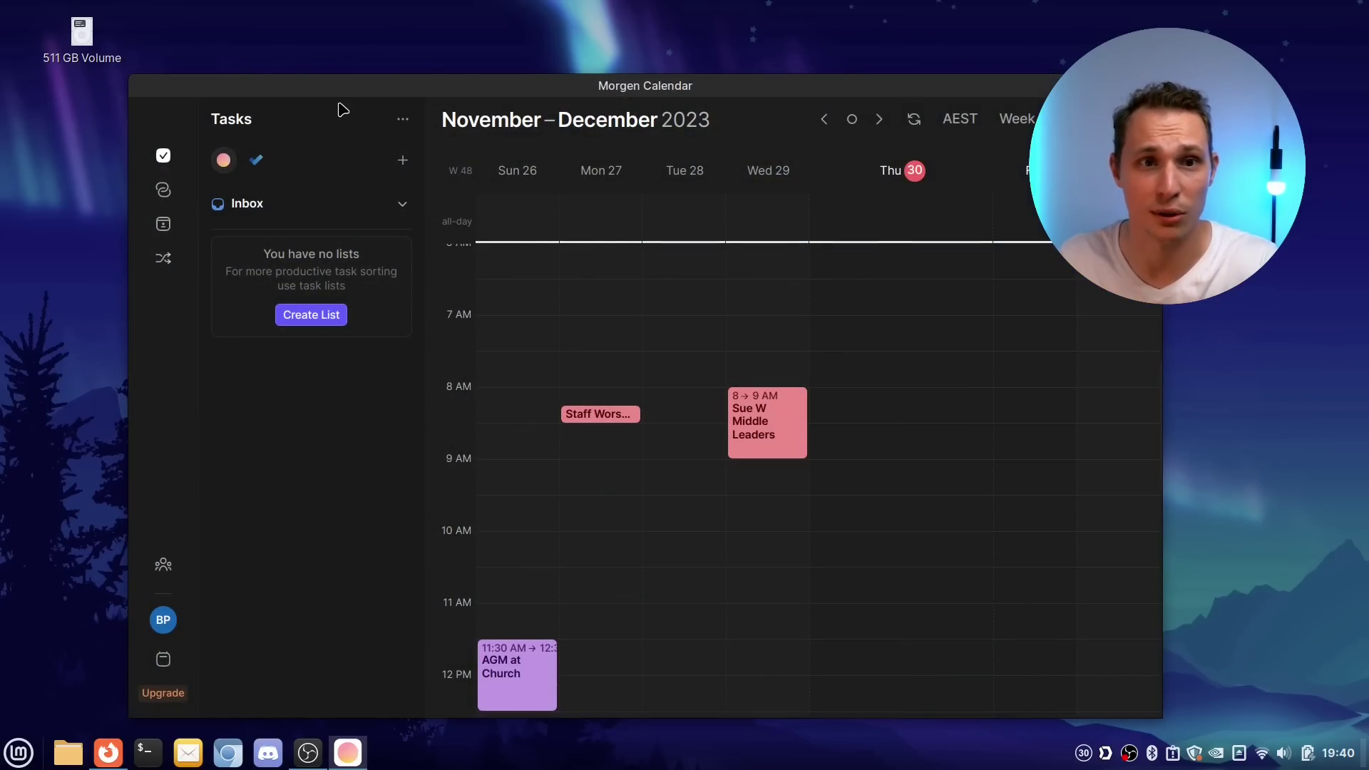
pyautogui.moveTo(381, 91); pyautogui.dragTo(356, 55)
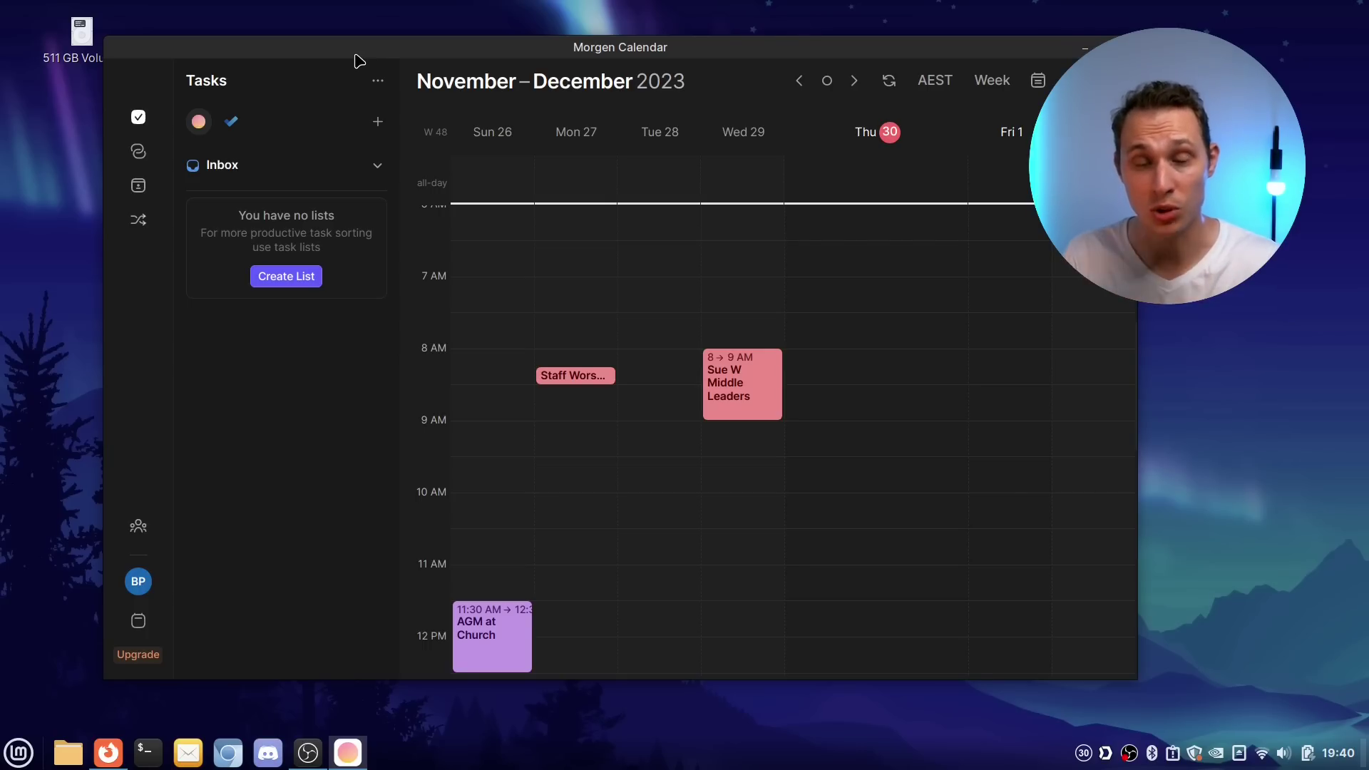
pyautogui.click(139, 152)
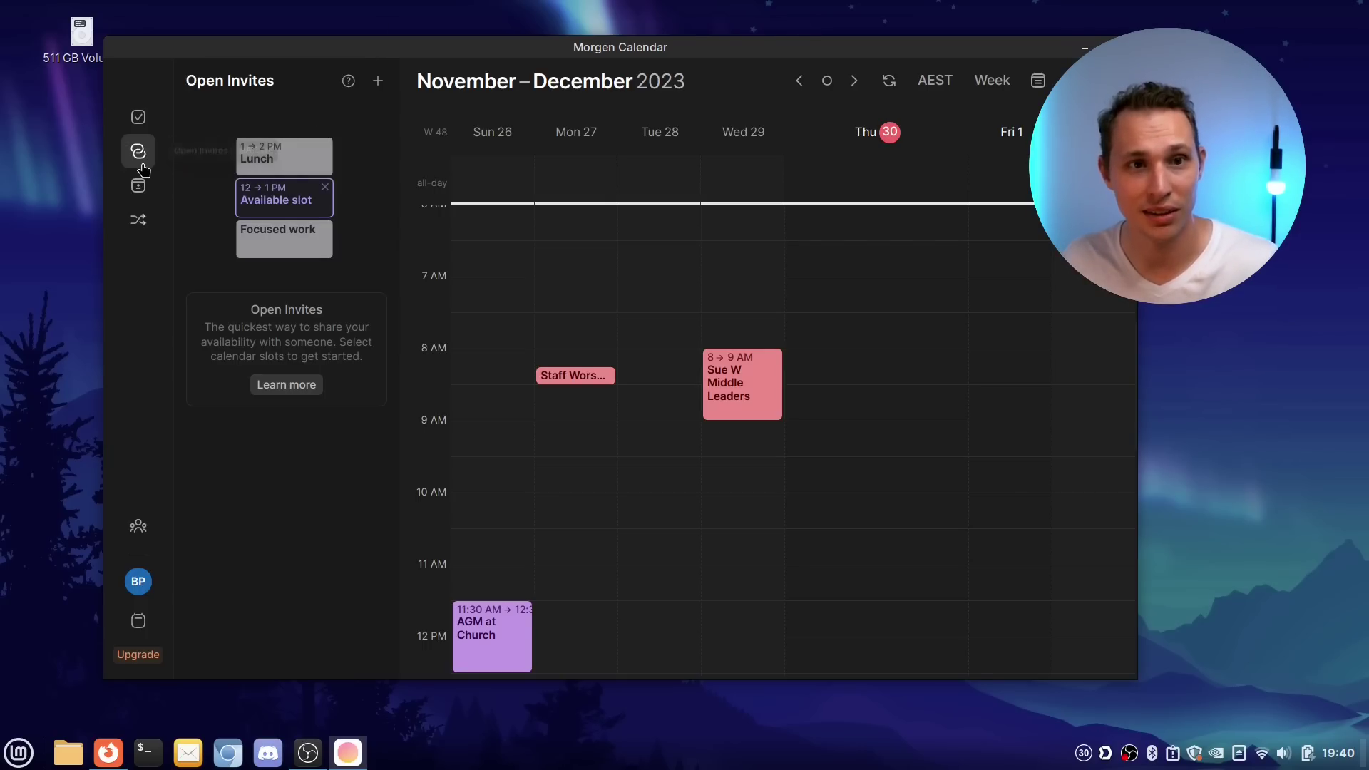
pyautogui.click(140, 129)
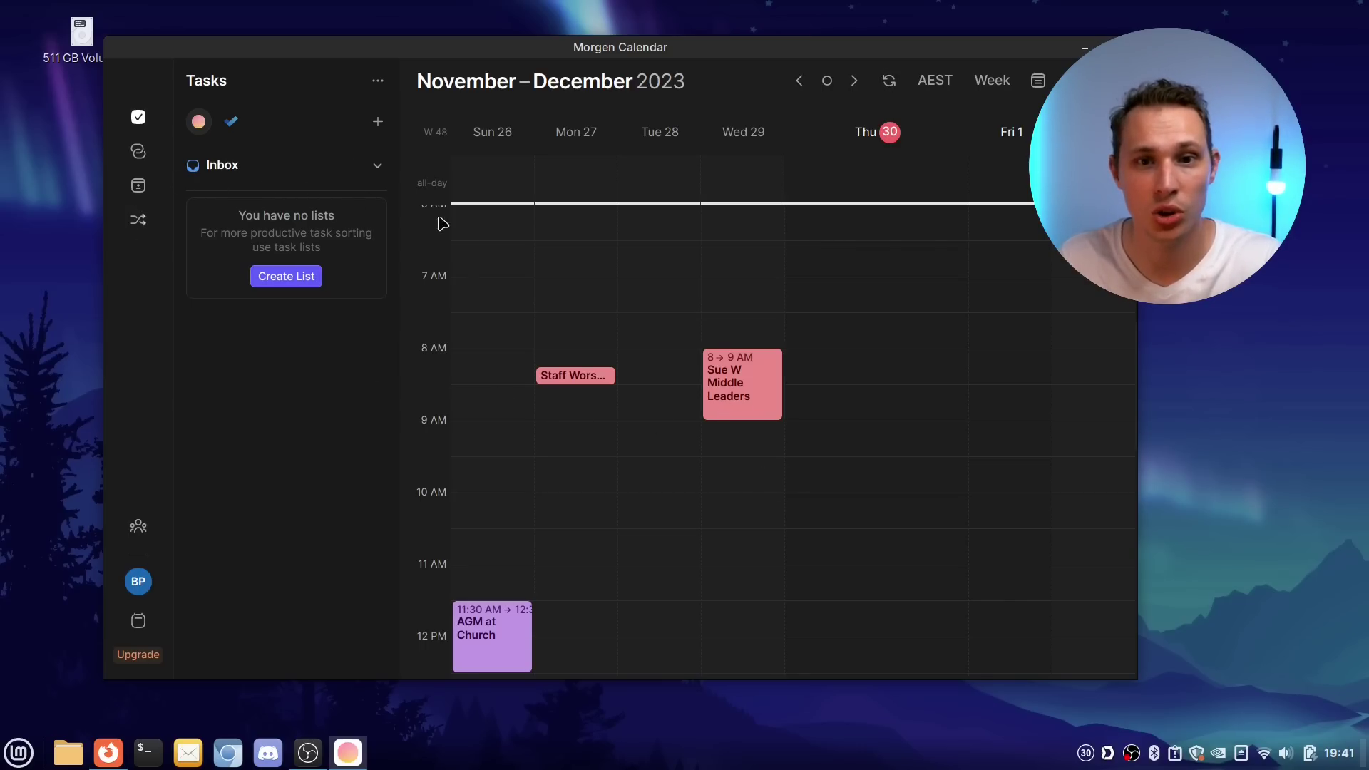
# Step: View Morgen's Open Invites panel, close Morgen with Alt+F4, and launch the taskbar mail app
pyautogui.click(138, 151)
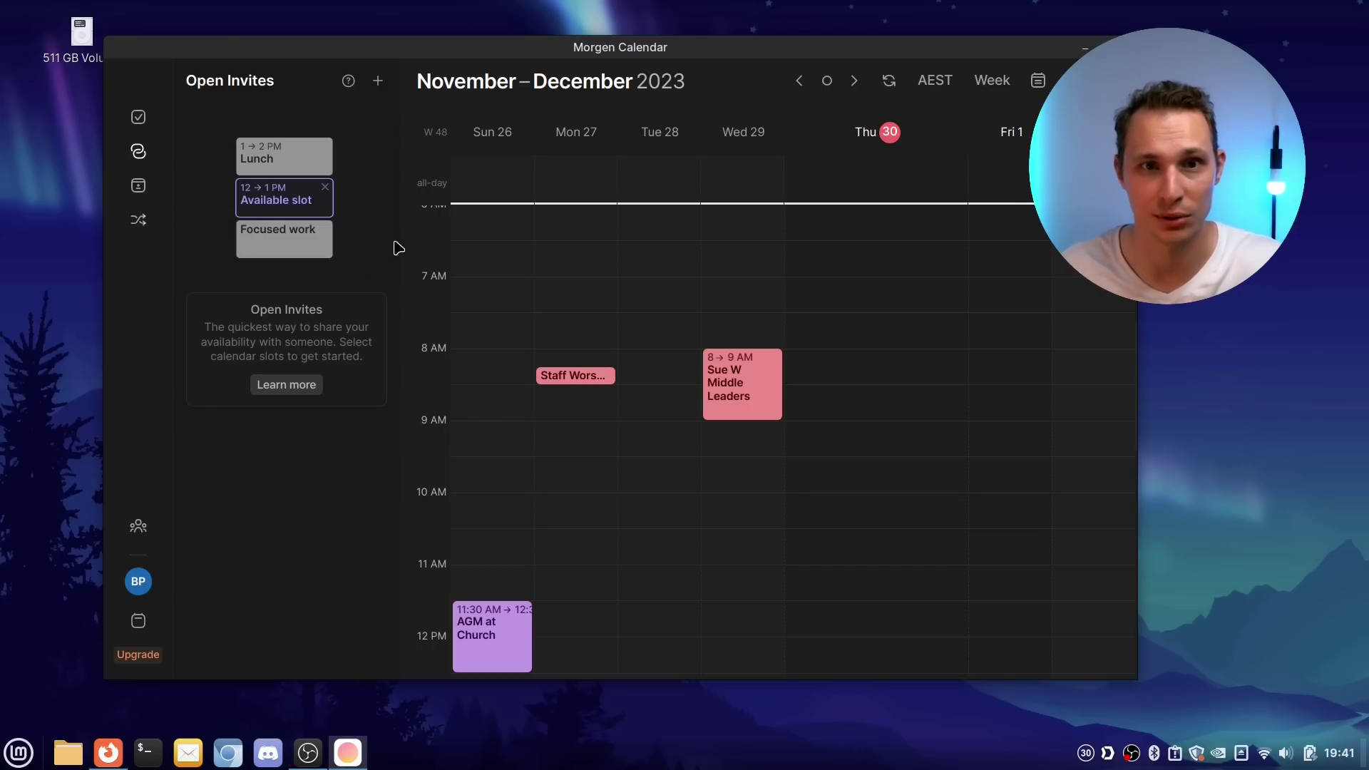
pyautogui.moveTo(628, 54); pyautogui.dragTo(686, 59)
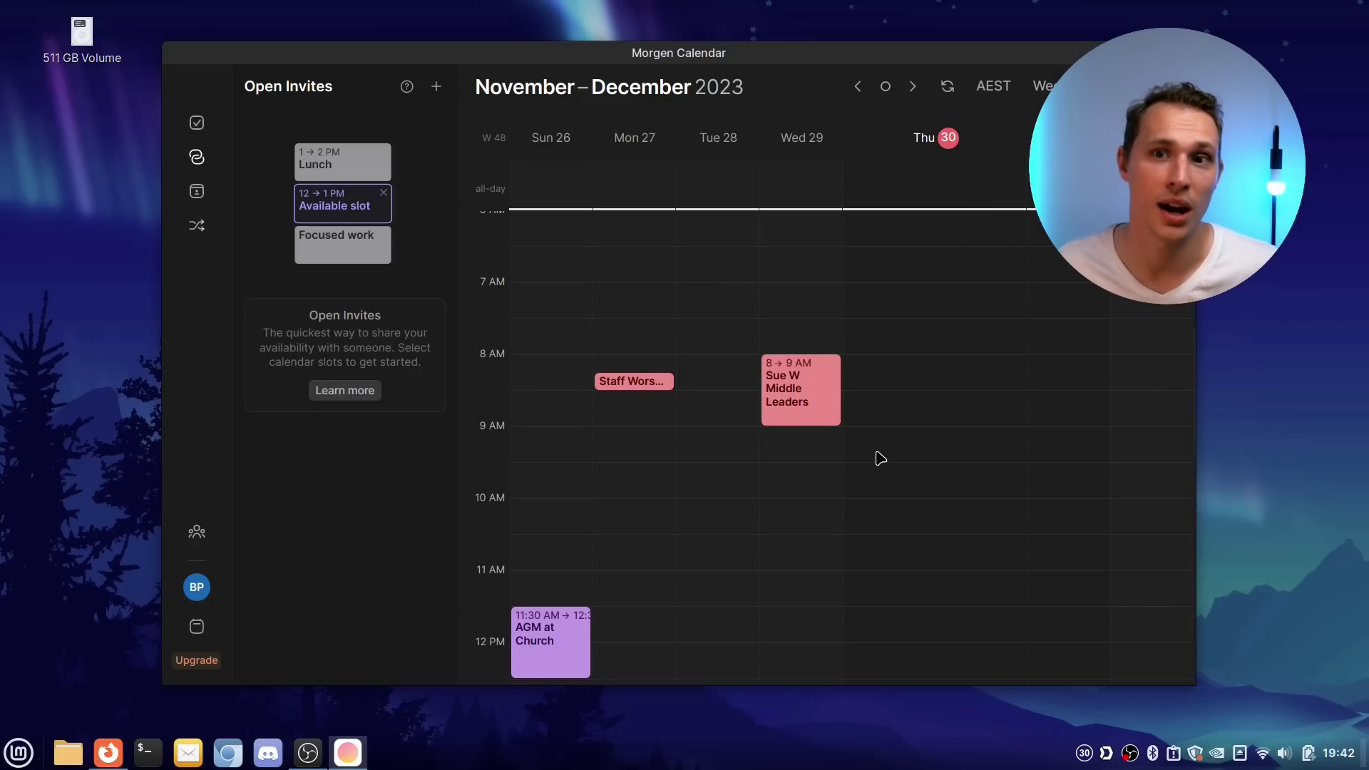
pyautogui.scroll(-4, 881, 458)
pyautogui.scroll(4, 881, 457)
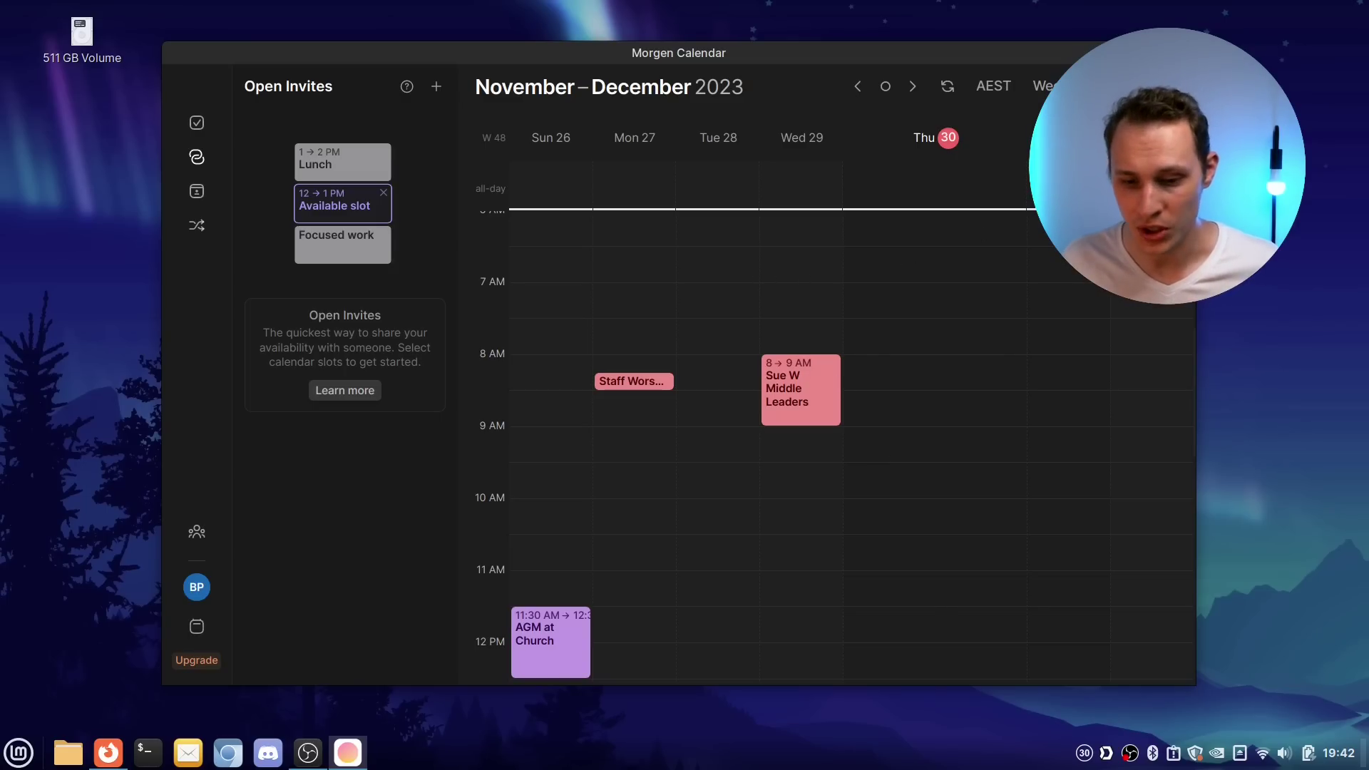
pyautogui.hotkey('alt', 'F4')
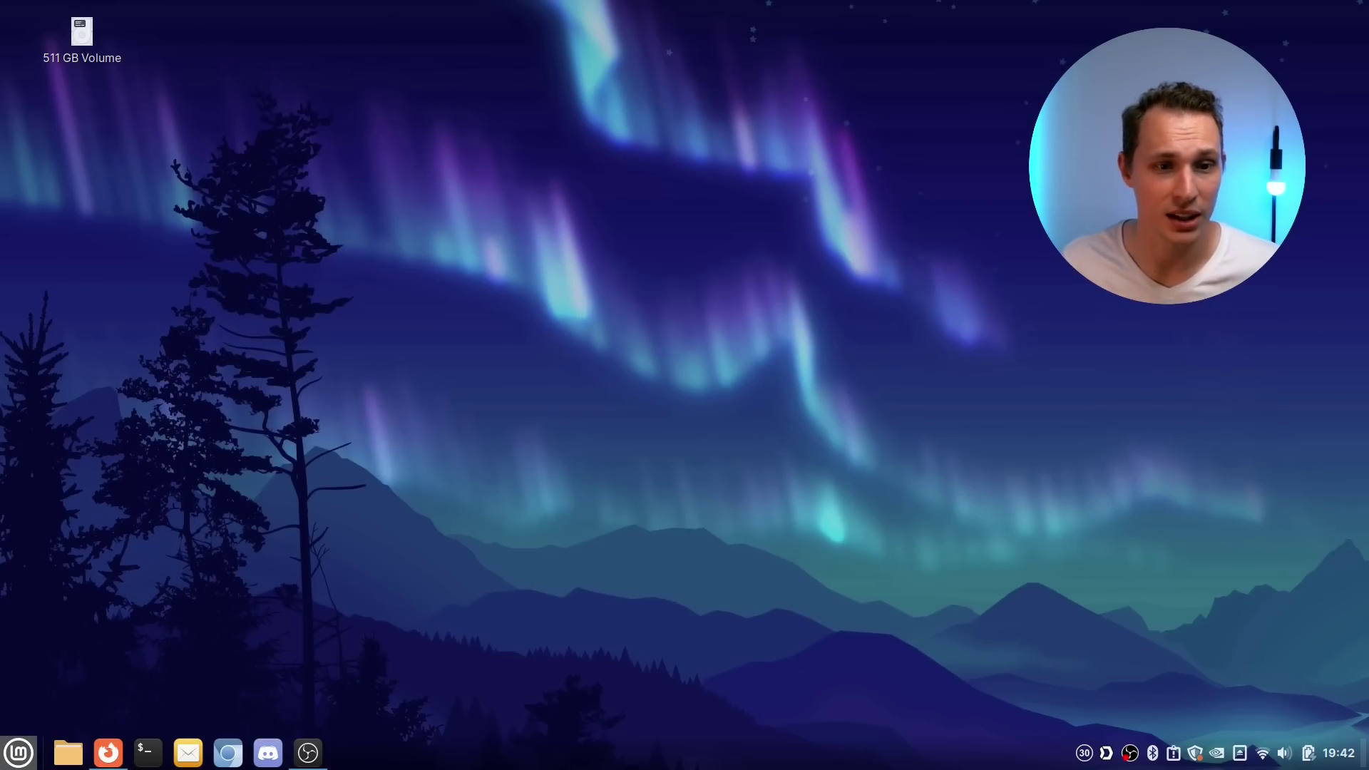
pyautogui.click(188, 753)
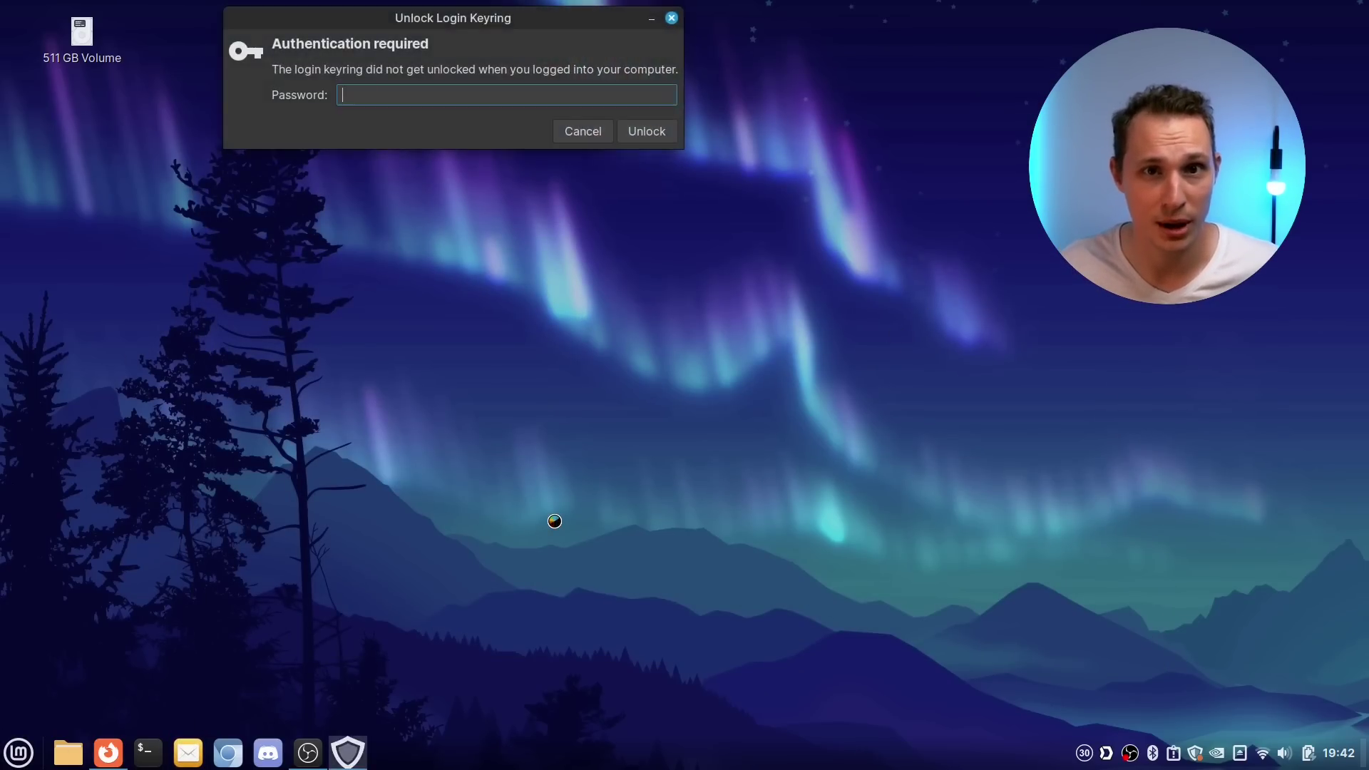
# Step: Unlock the keyring with its password, read the SpinTel message in the 459-message Inbox, then close Geary
pyautogui.write('********')
pyautogui.press('Return')
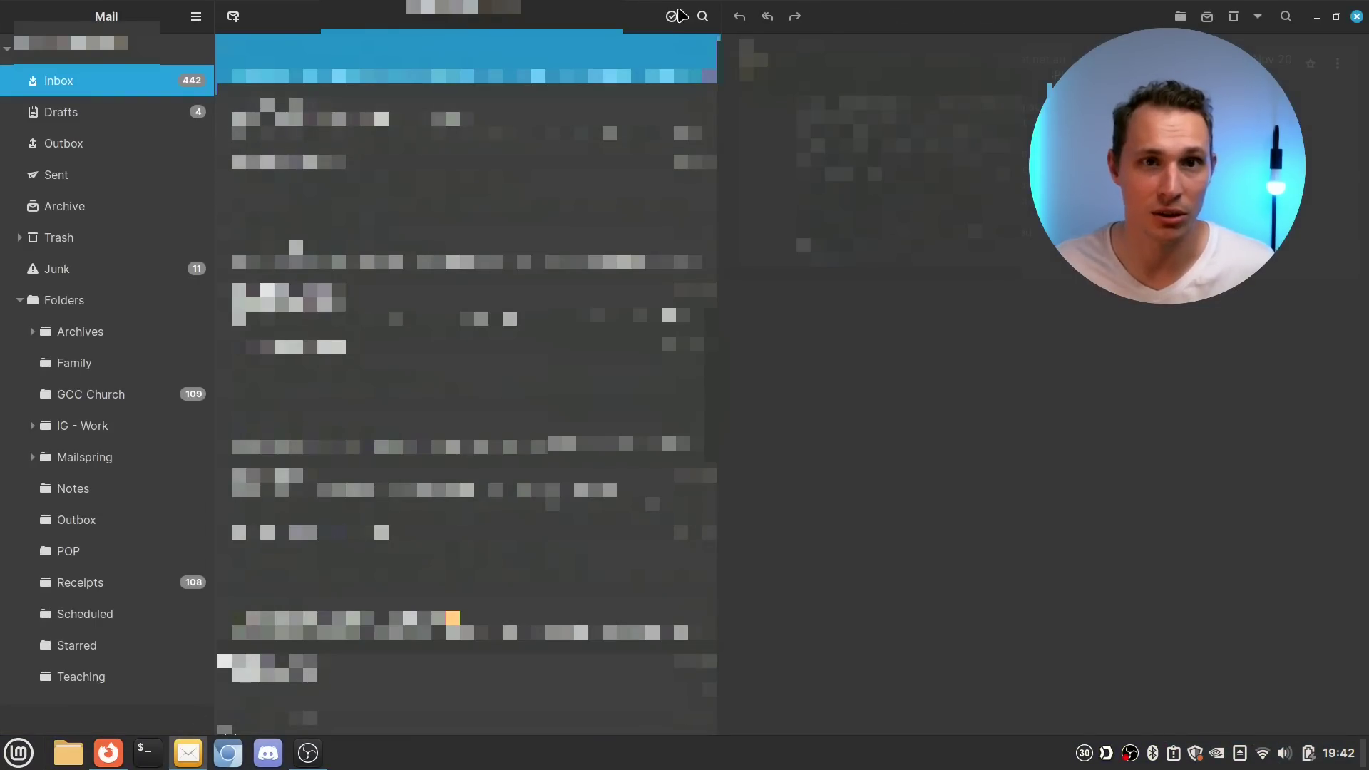
pyautogui.click(463, 240)
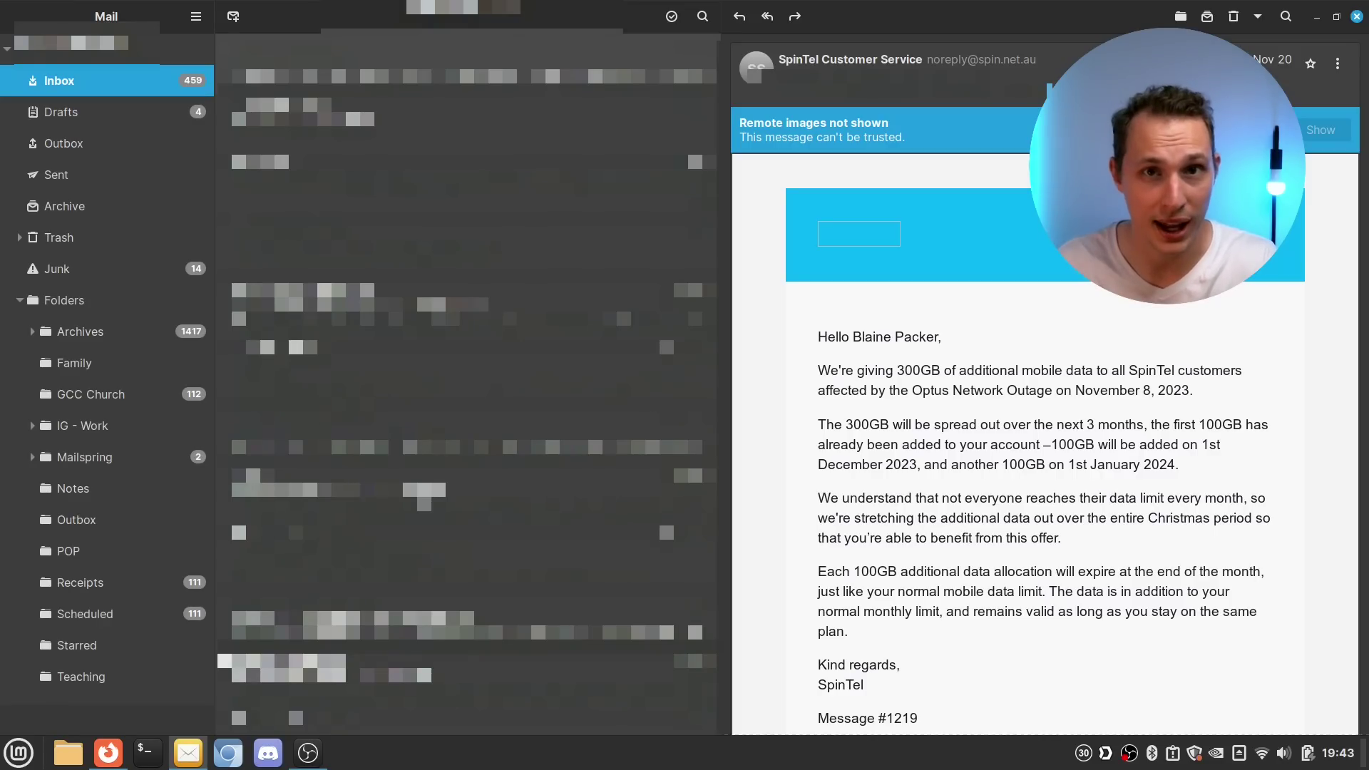
pyautogui.click(1357, 15)
# Step: Launch Thunderbird via a 'thund' search and glance at its Calendar and Inbox views
pyautogui.click(5, 753)
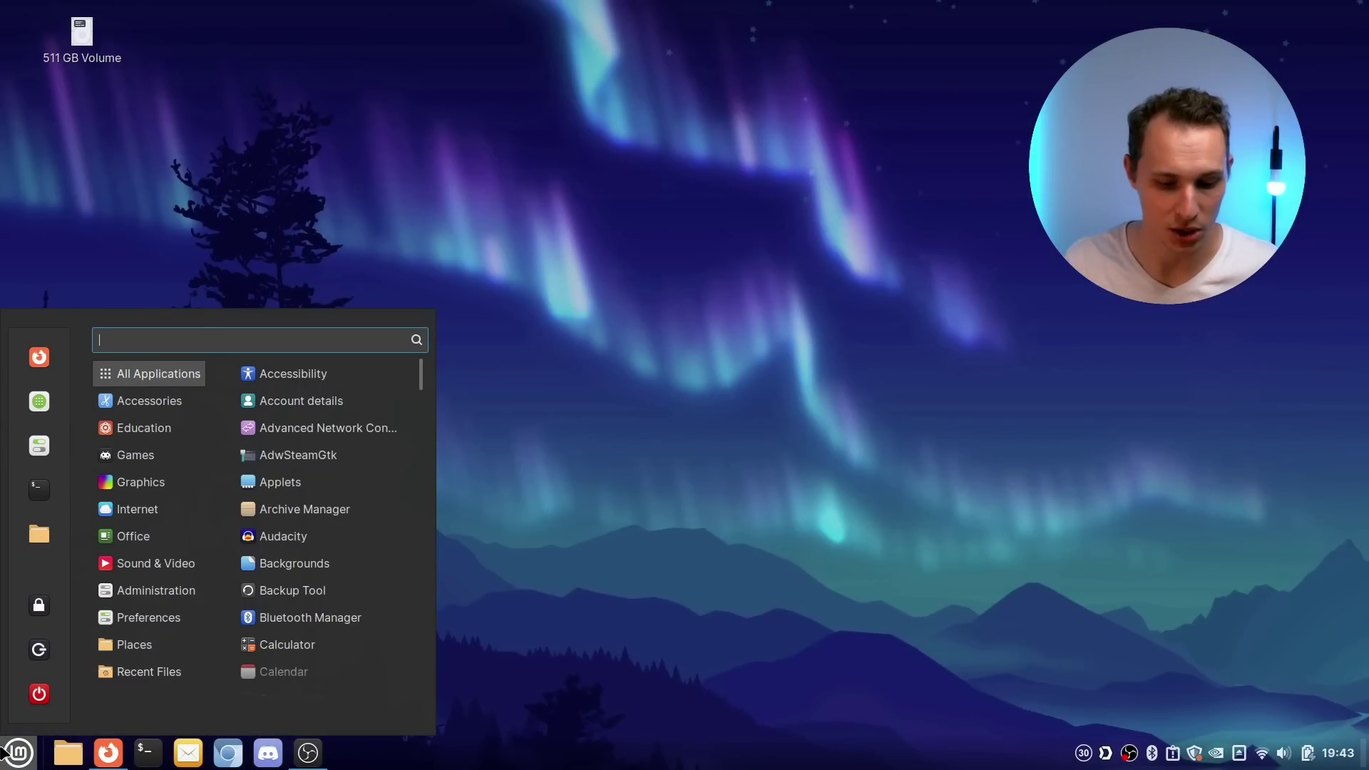
pyautogui.write('thund')
pyautogui.press('Return')
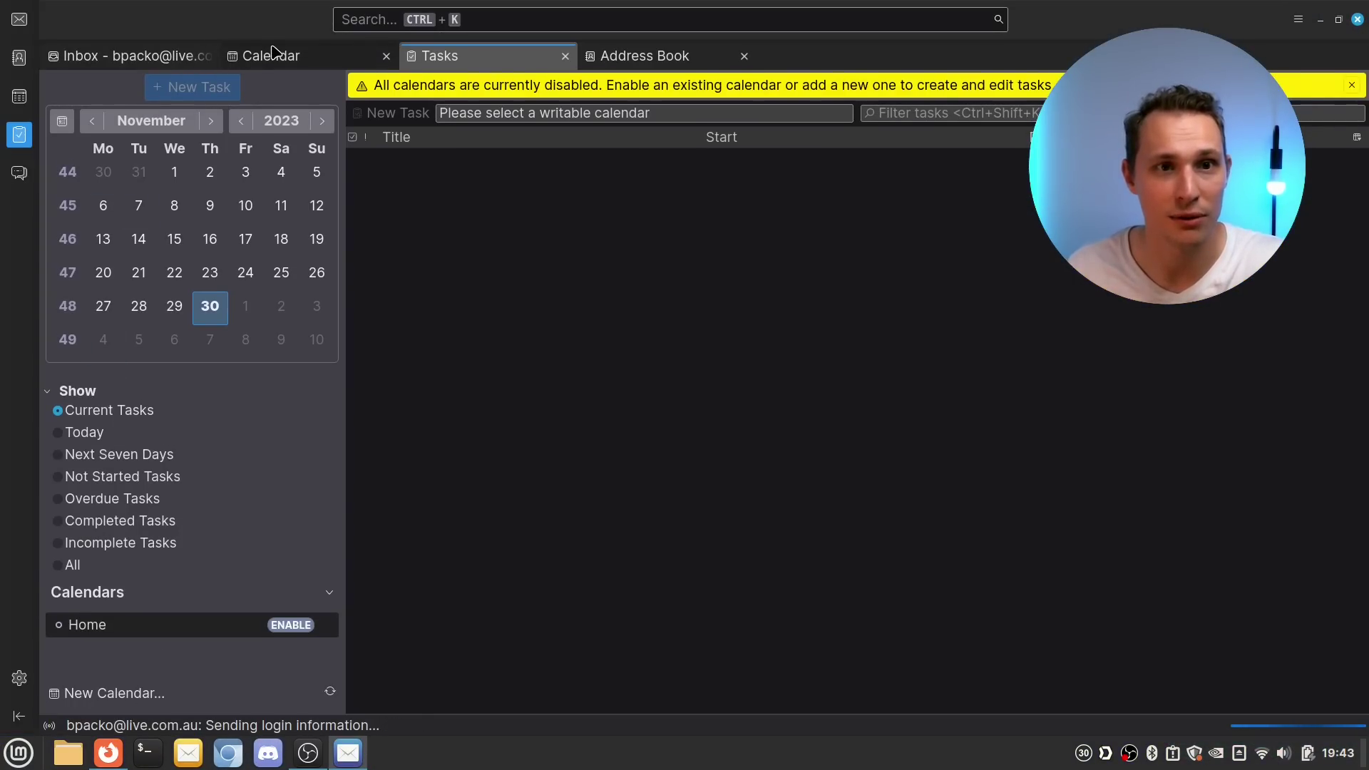
pyautogui.click(269, 55)
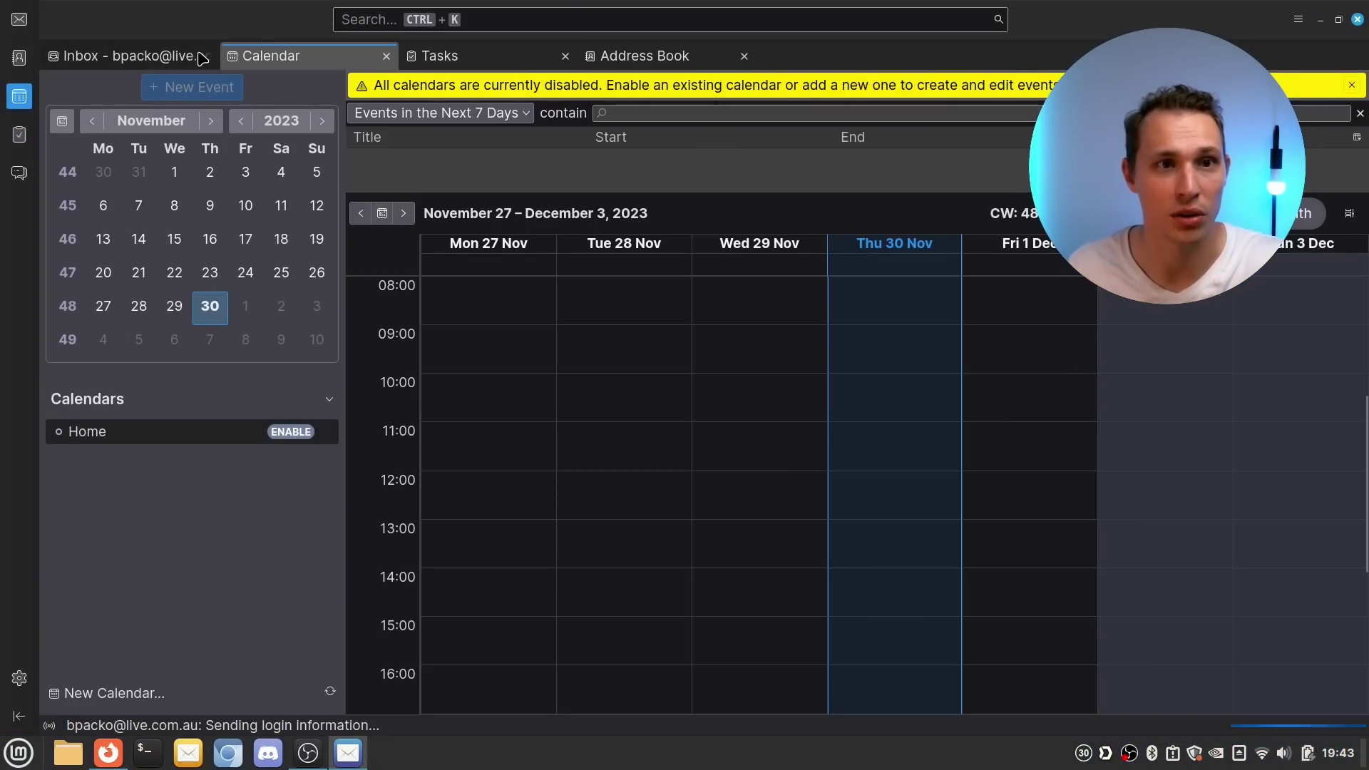
pyautogui.click(199, 56)
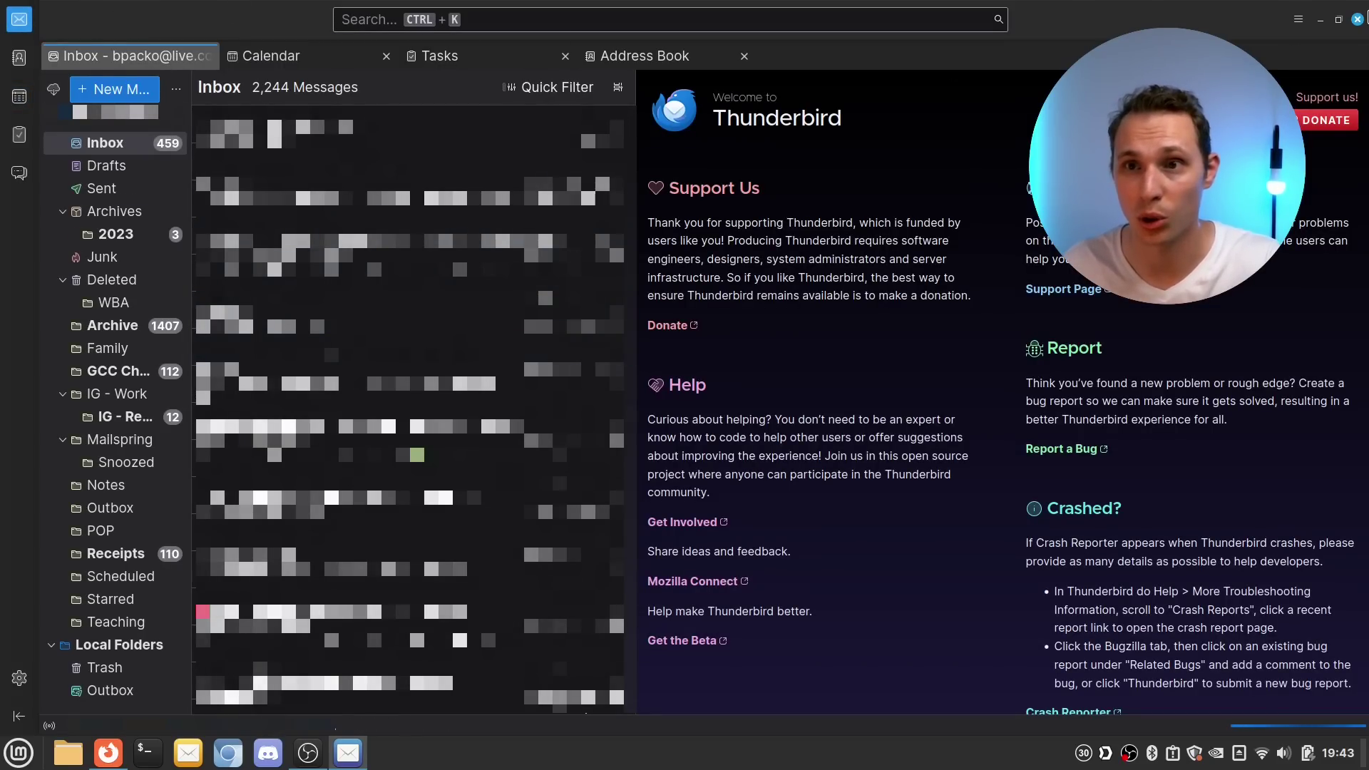
# Step: Look over Thunderbird's ☰ main menu, then bring up the applications menu to find another mail app
pyautogui.click(1297, 19)
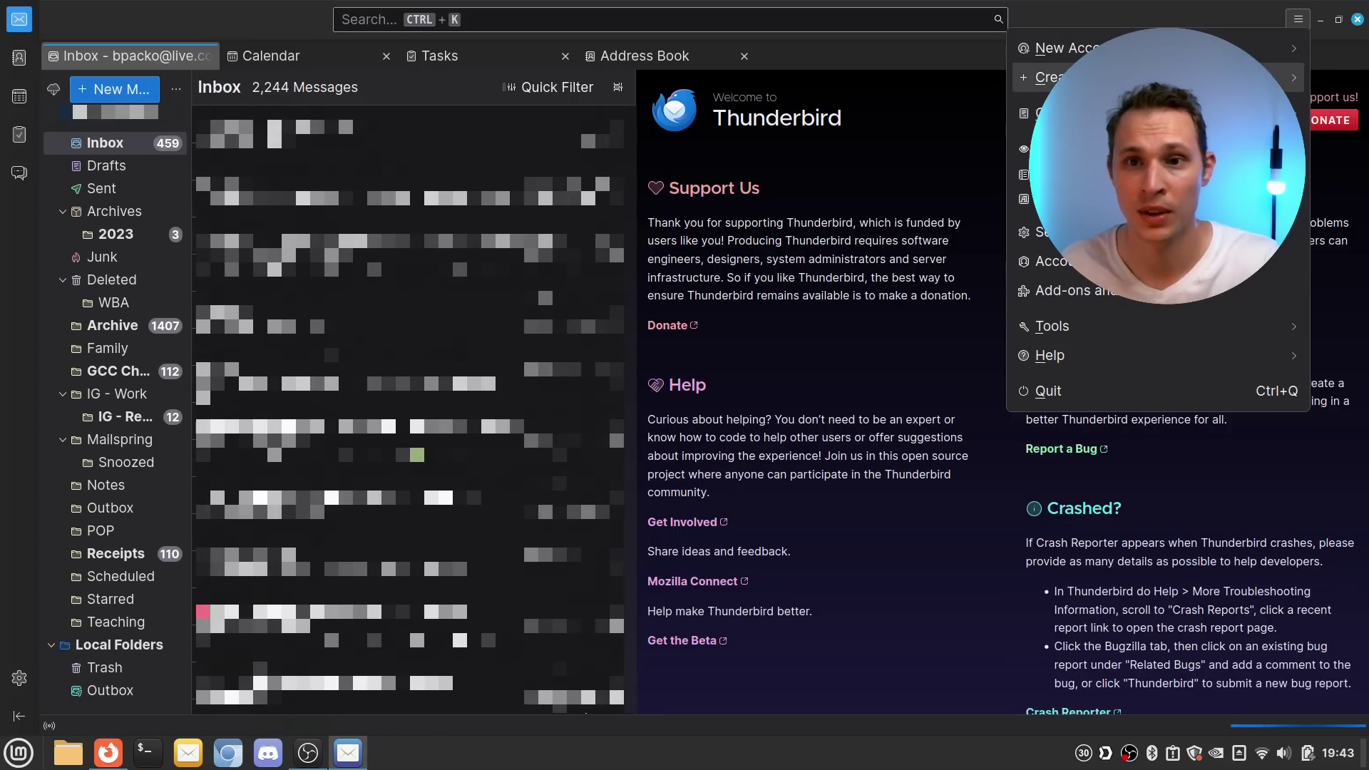
pyautogui.click(972, 627)
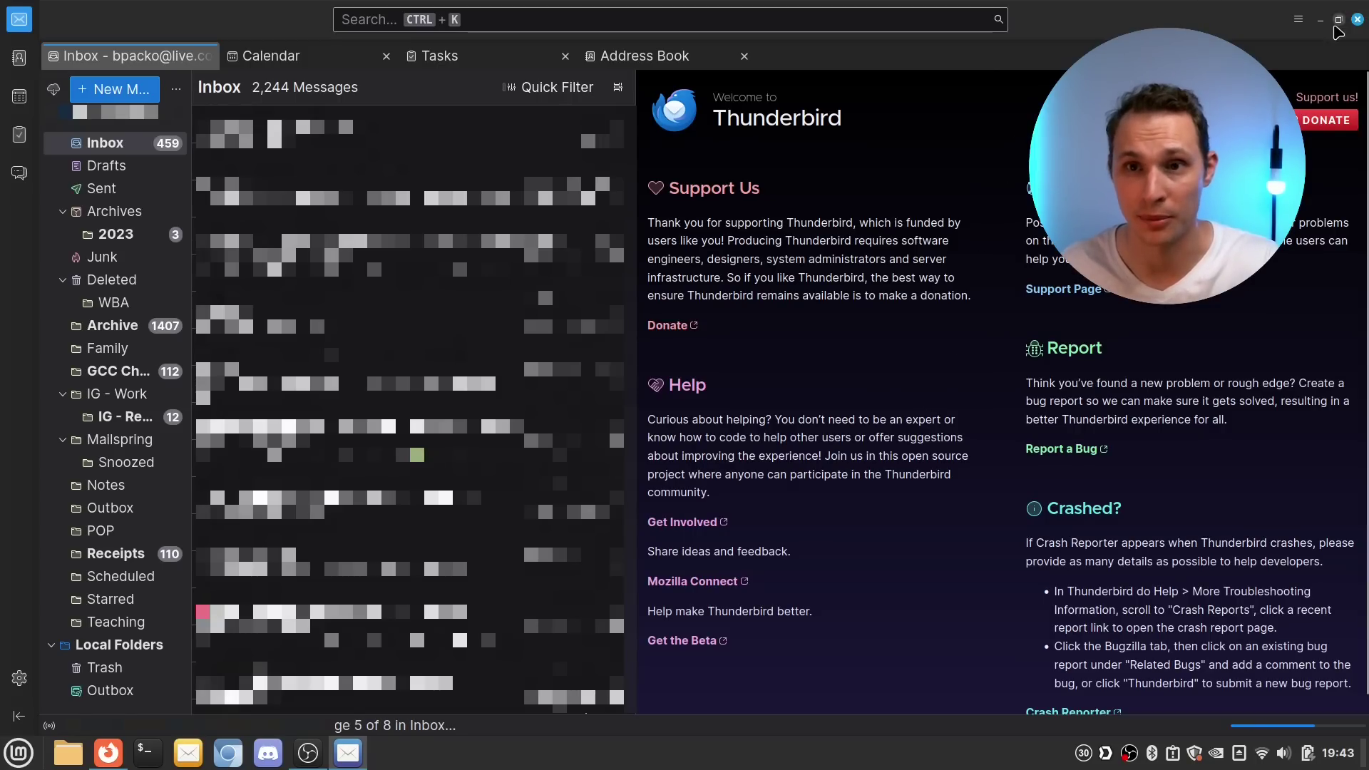
pyautogui.press('super')
# Step: Launch Mailspring from a 'mai' search and skip the Mailspring ID to reach the Pro page
pyautogui.write('mai')
pyautogui.press('Escape')
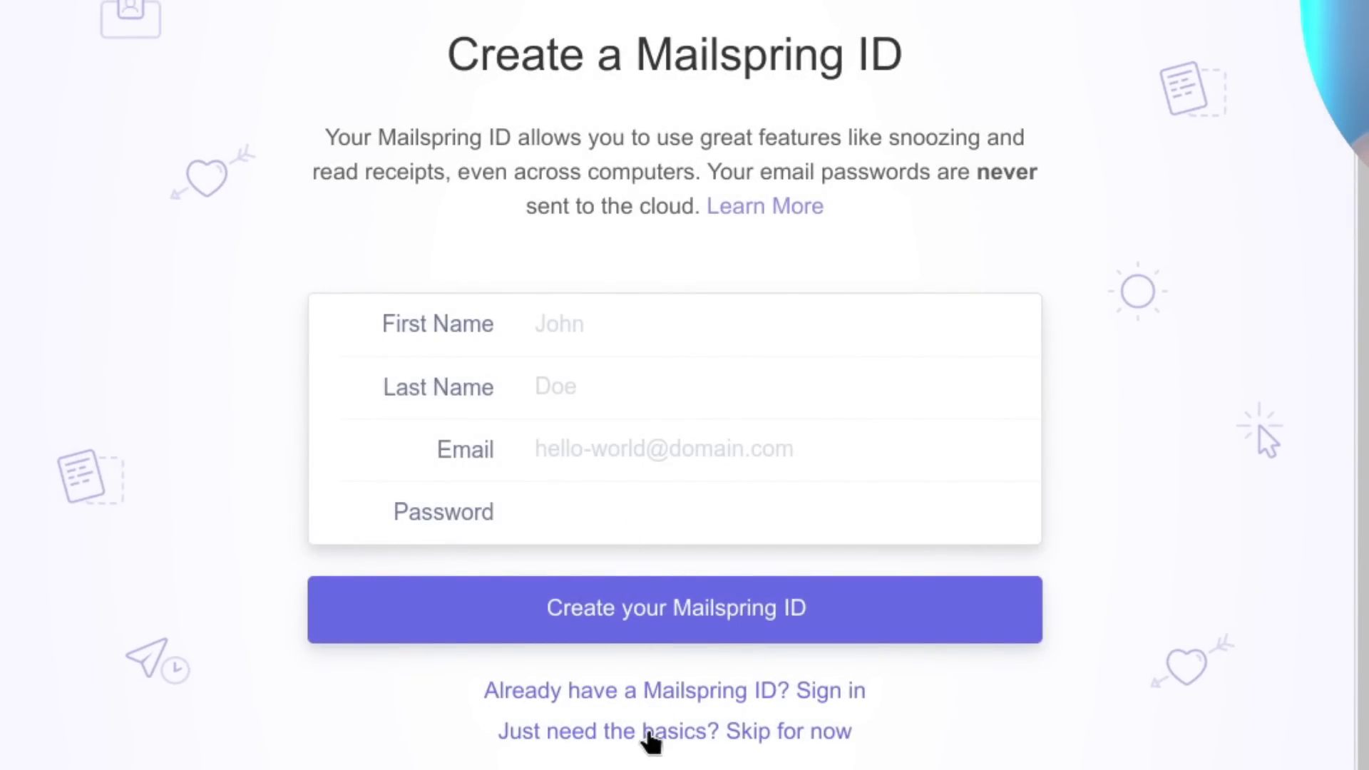
pyautogui.click(650, 733)
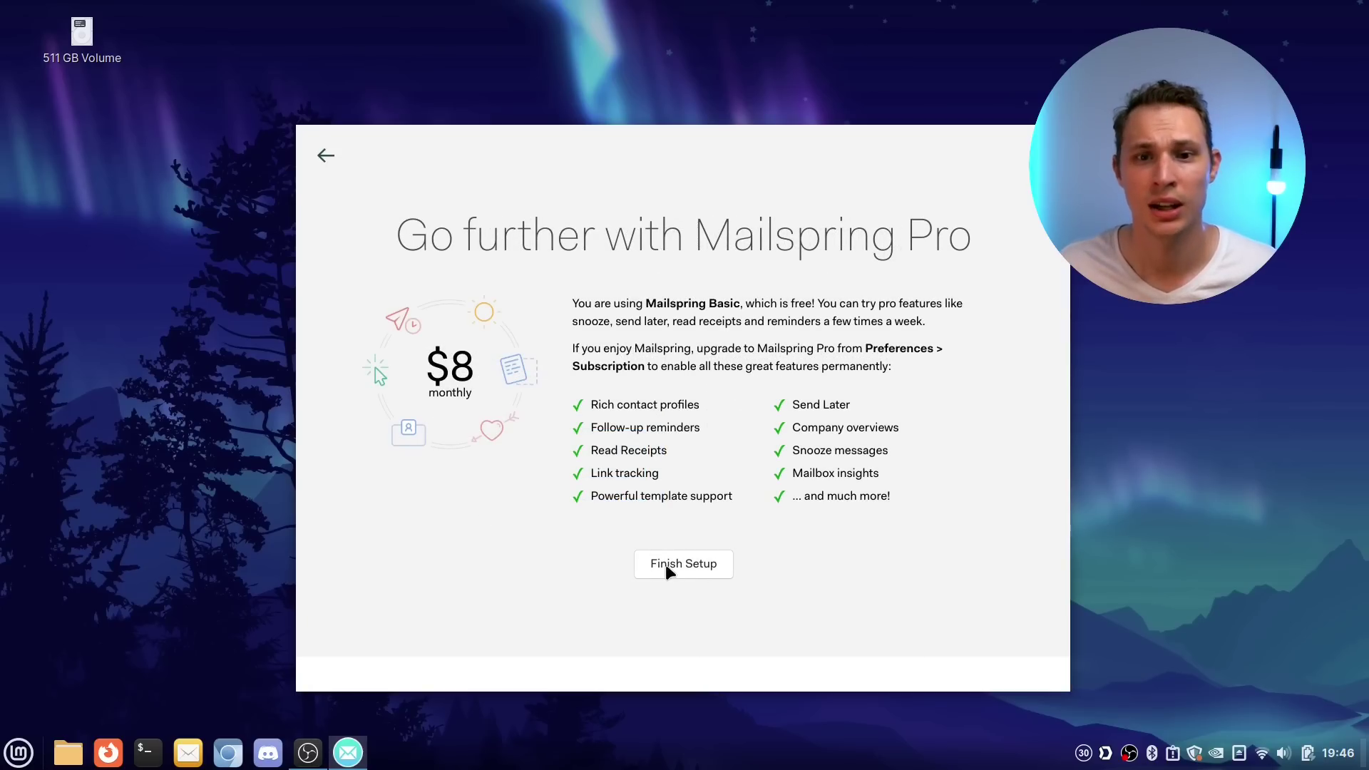
# Step: Finish the Mailspring setup and let the Inbox with 515 unread messages load
pyautogui.click(667, 564)
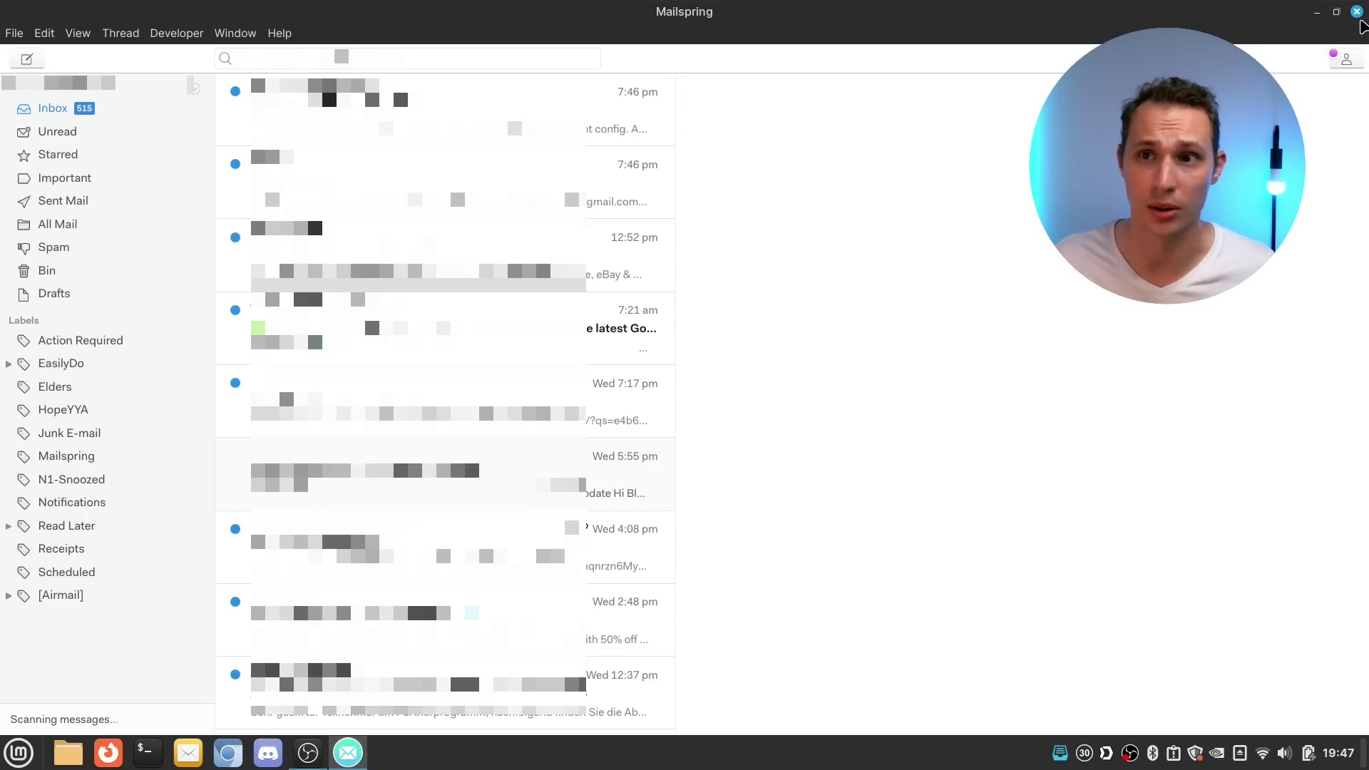
# Step: Close Mailspring, launch NewsFlash to its Add RSS Service page, and reposition its window
pyautogui.click(1357, 12)
pyautogui.press('super')
pyautogui.write('mail')
pyautogui.press('Escape')
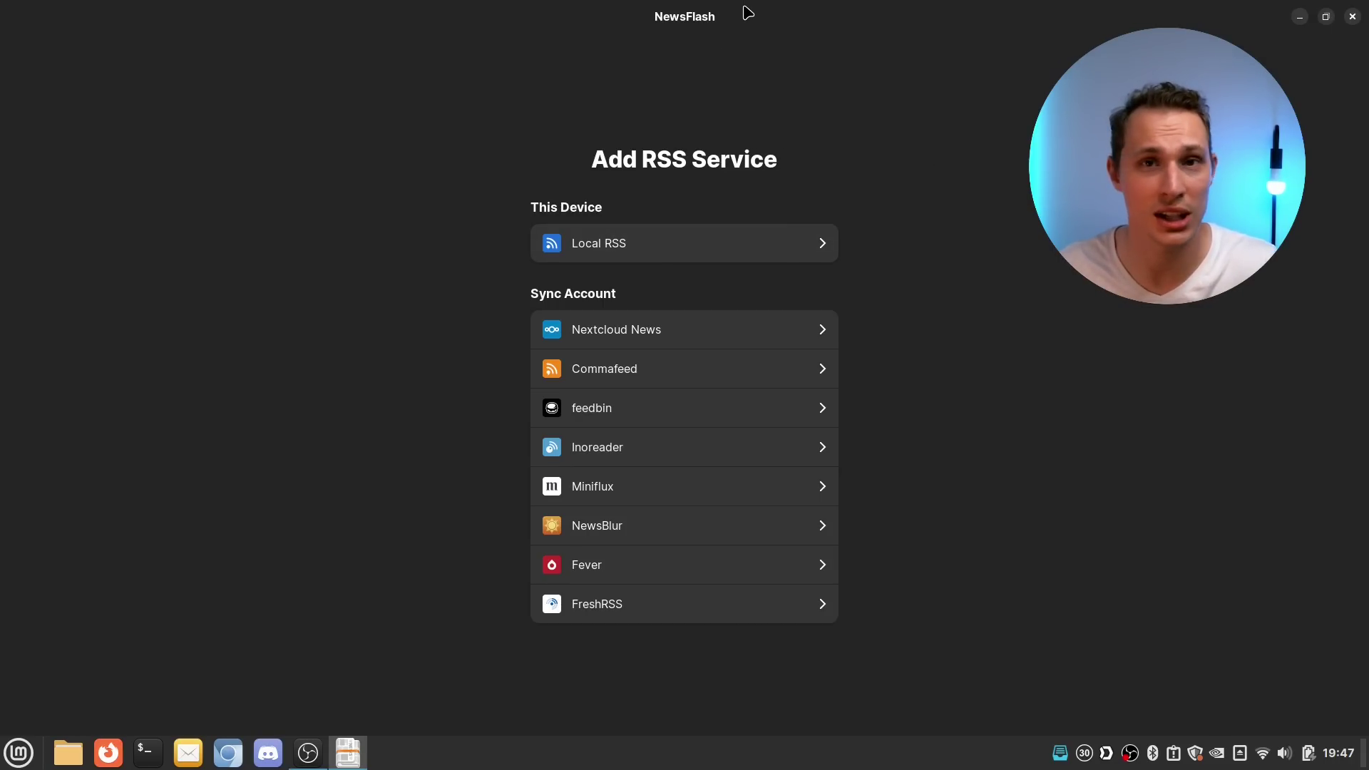
pyautogui.moveTo(746, 13); pyautogui.dragTo(690, 19)
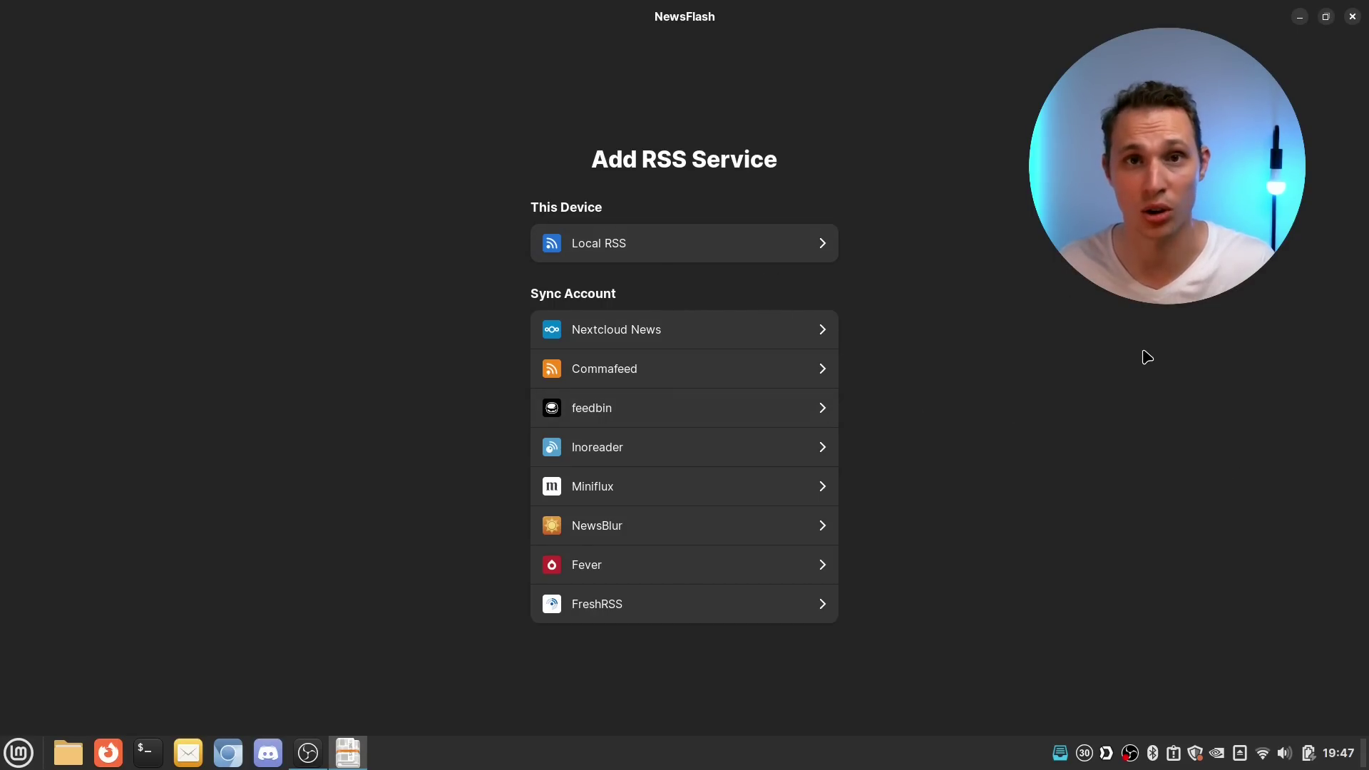
# Step: Close NewsFlash and launch Simplenote via a 'simp' search
pyautogui.click(1352, 15)
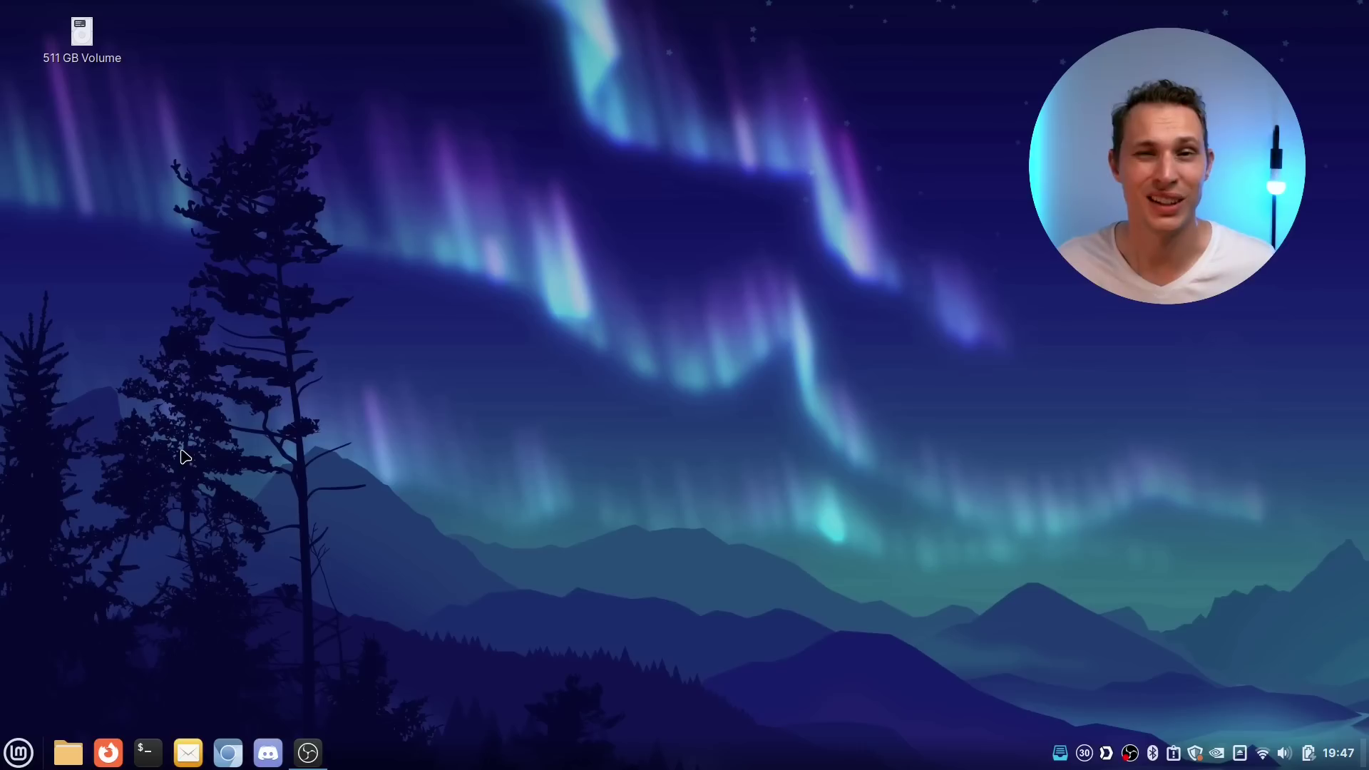
pyautogui.press('super')
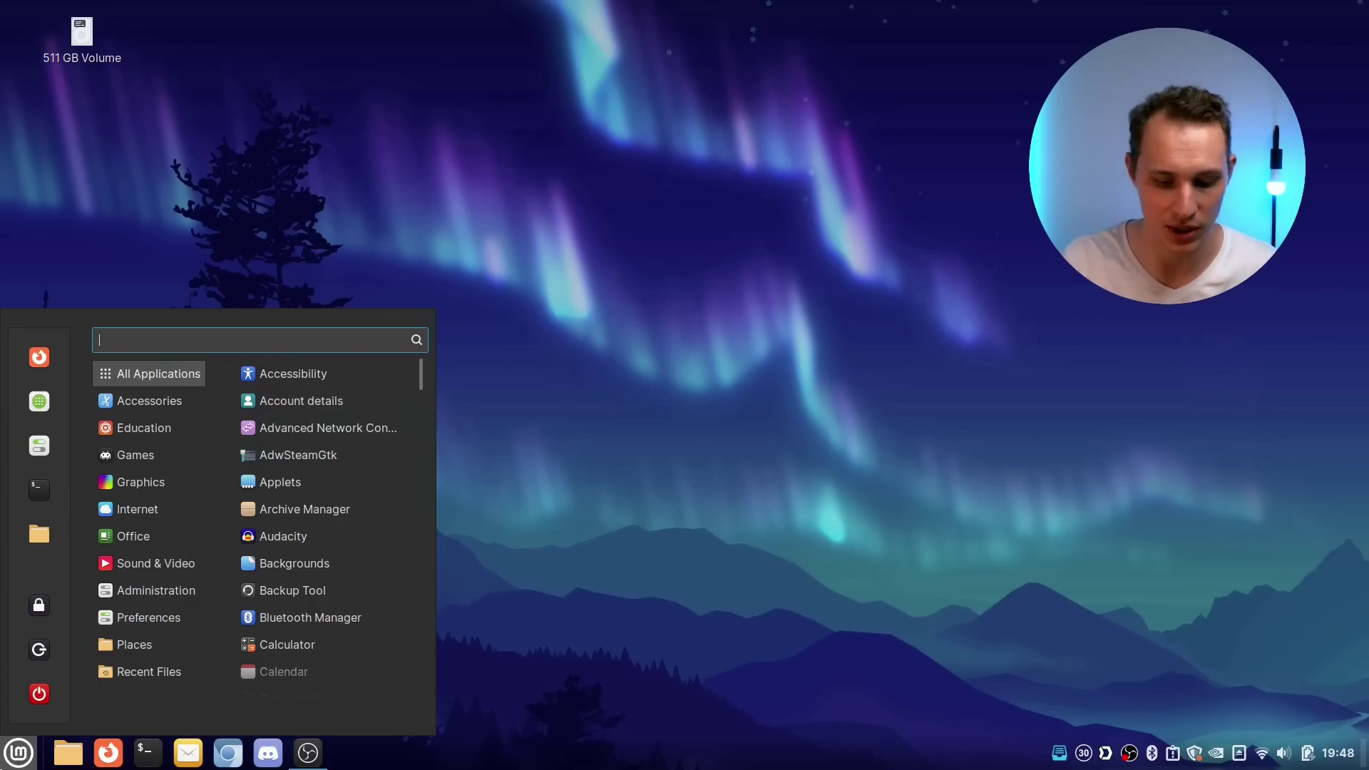
pyautogui.write('simp')
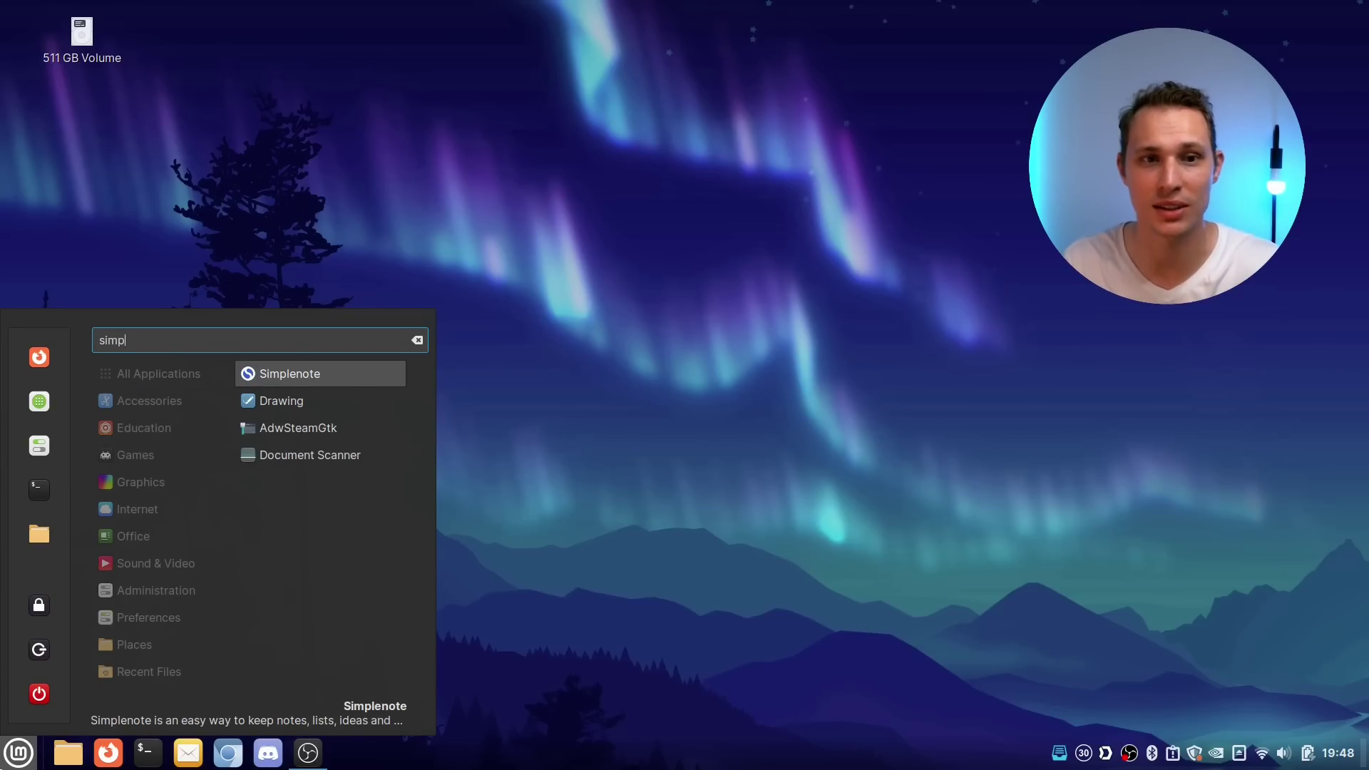
pyautogui.press('Return')
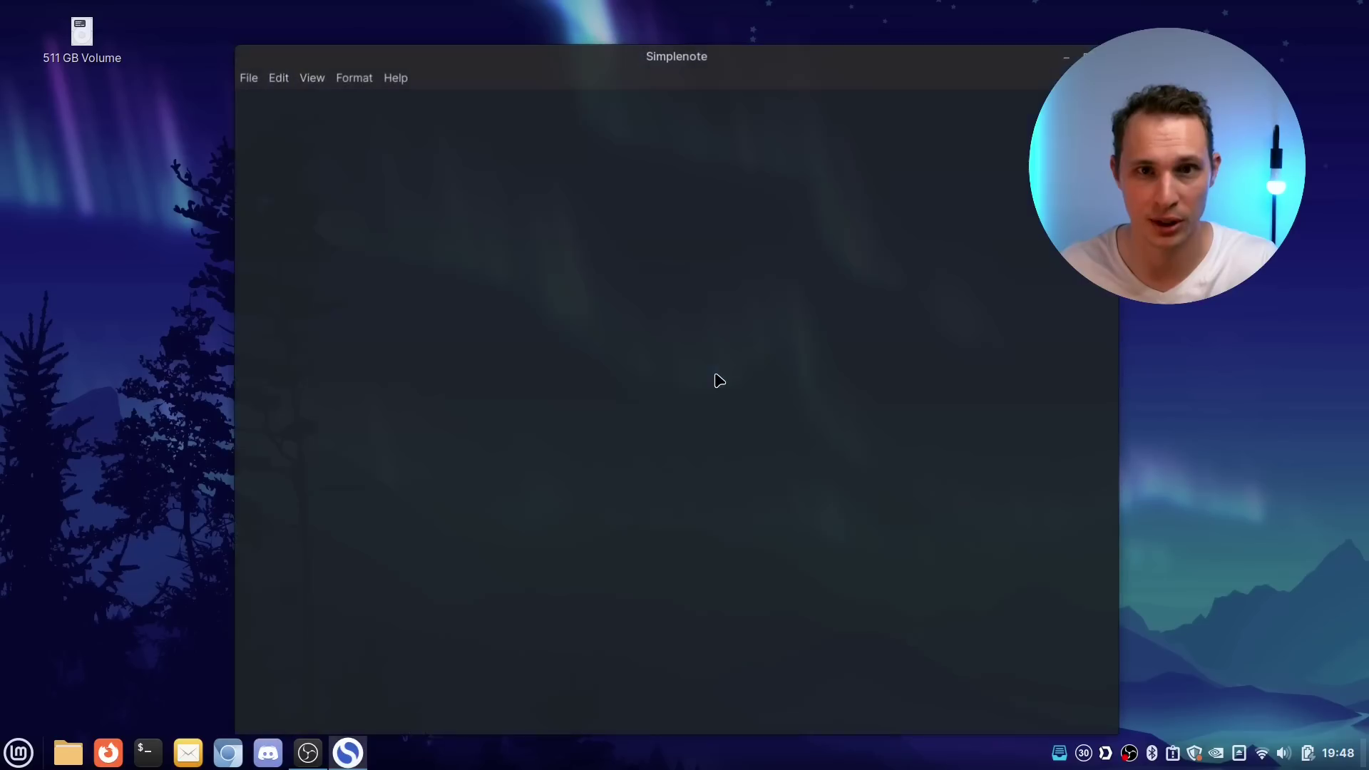
# Step: Scroll through the pinned '2023 VIDEO IDEAS' note, nudge the window, then quit Simplenote
pyautogui.scroll(-1, 428, 257)
pyautogui.scroll(1, 485, 253)
pyautogui.scroll(-2, 956, 281)
pyautogui.scroll(2, 959, 282)
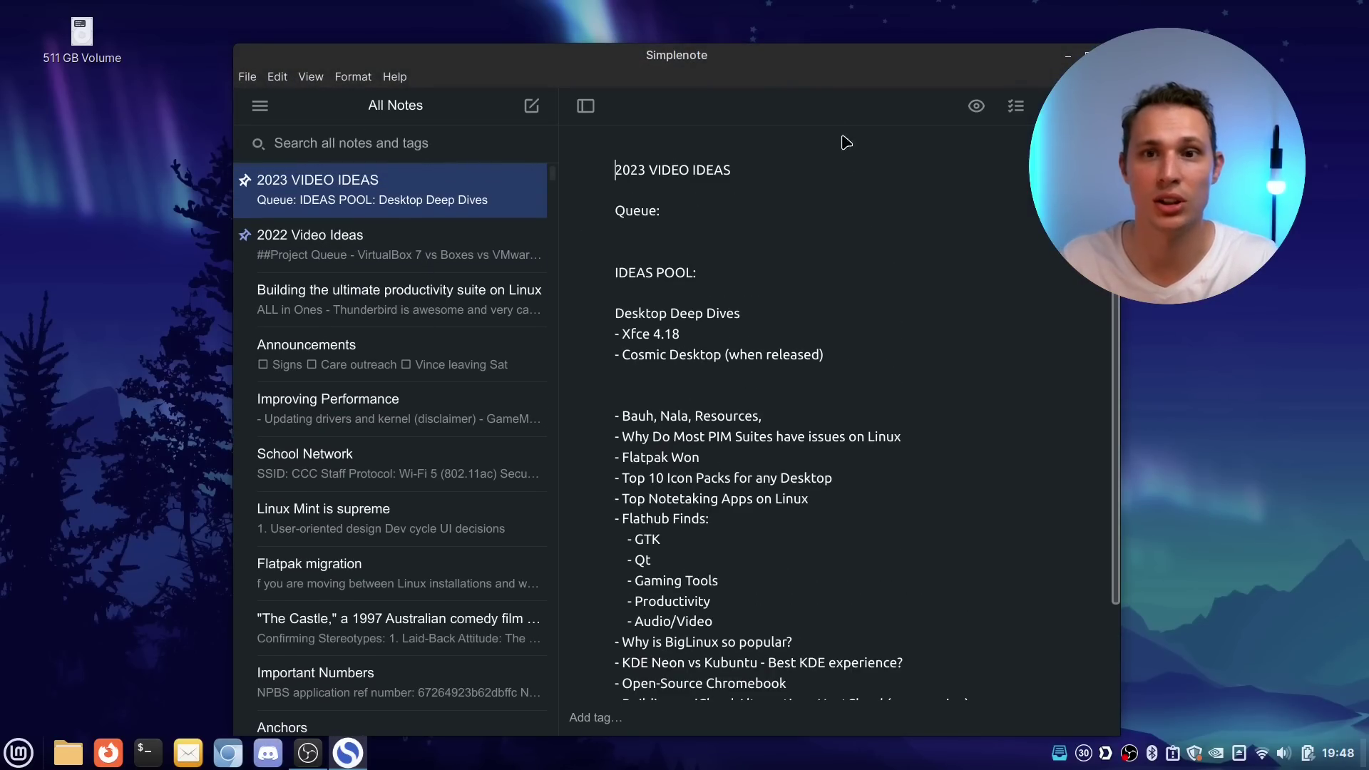
pyautogui.moveTo(794, 53); pyautogui.dragTo(782, 36)
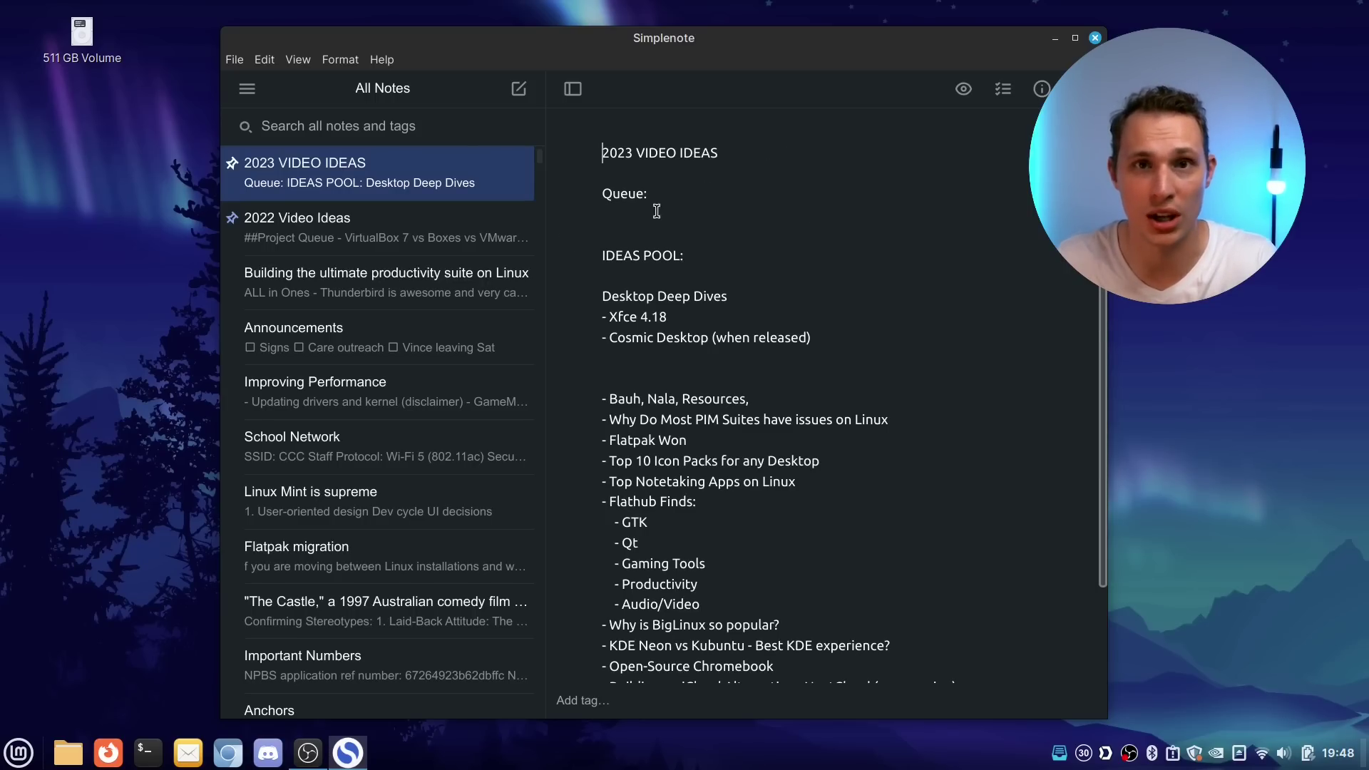
pyautogui.hotkey('ctrl', 'q')
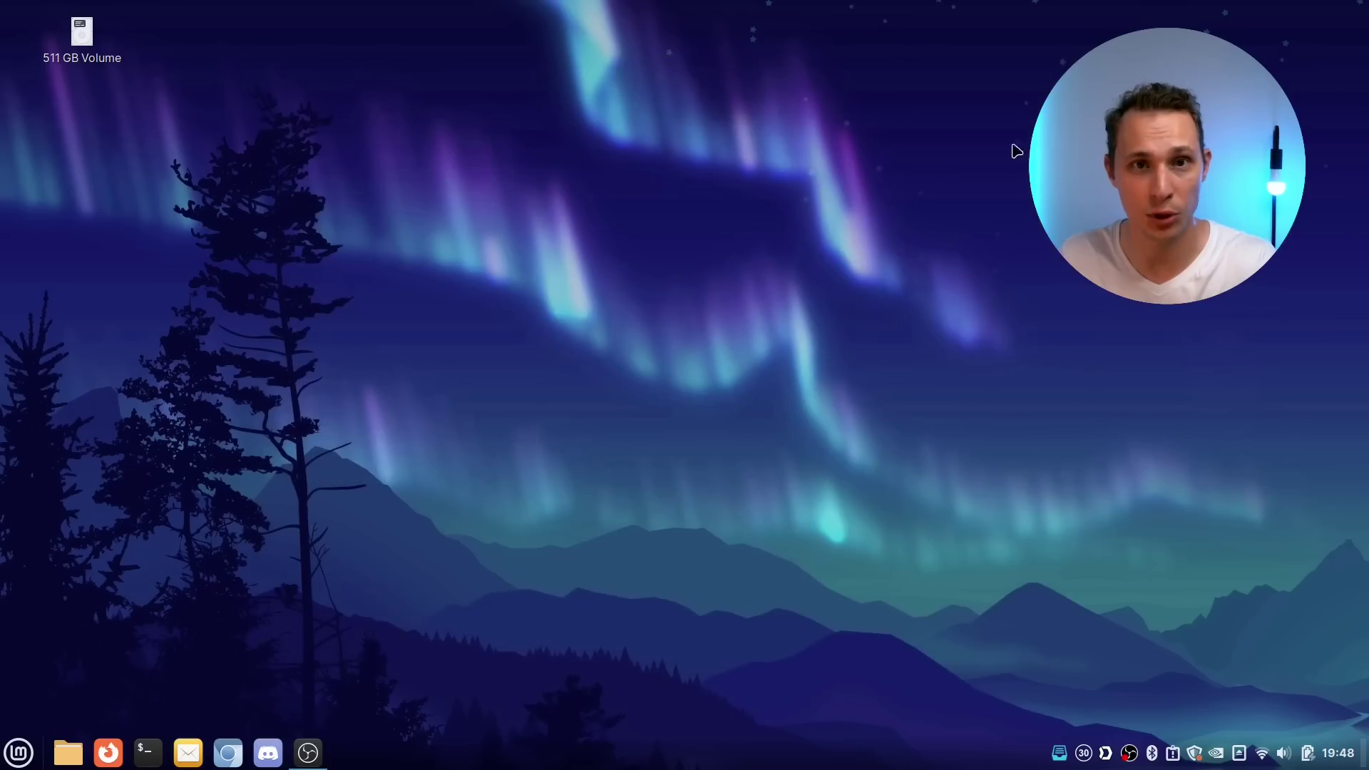
# Step: Launch Joplin via a 'jopl' search and move its window higher
pyautogui.press('super')
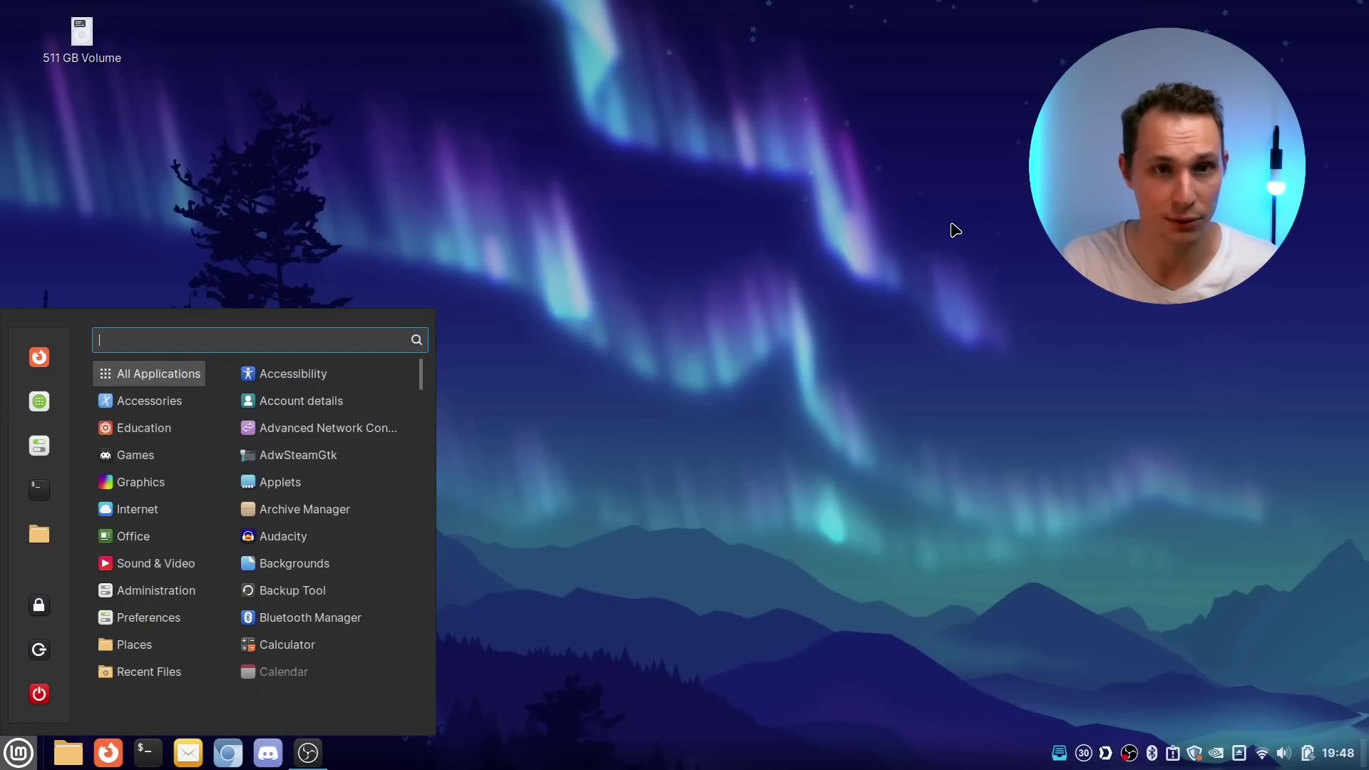
pyautogui.write('jopl')
pyautogui.press('Return')
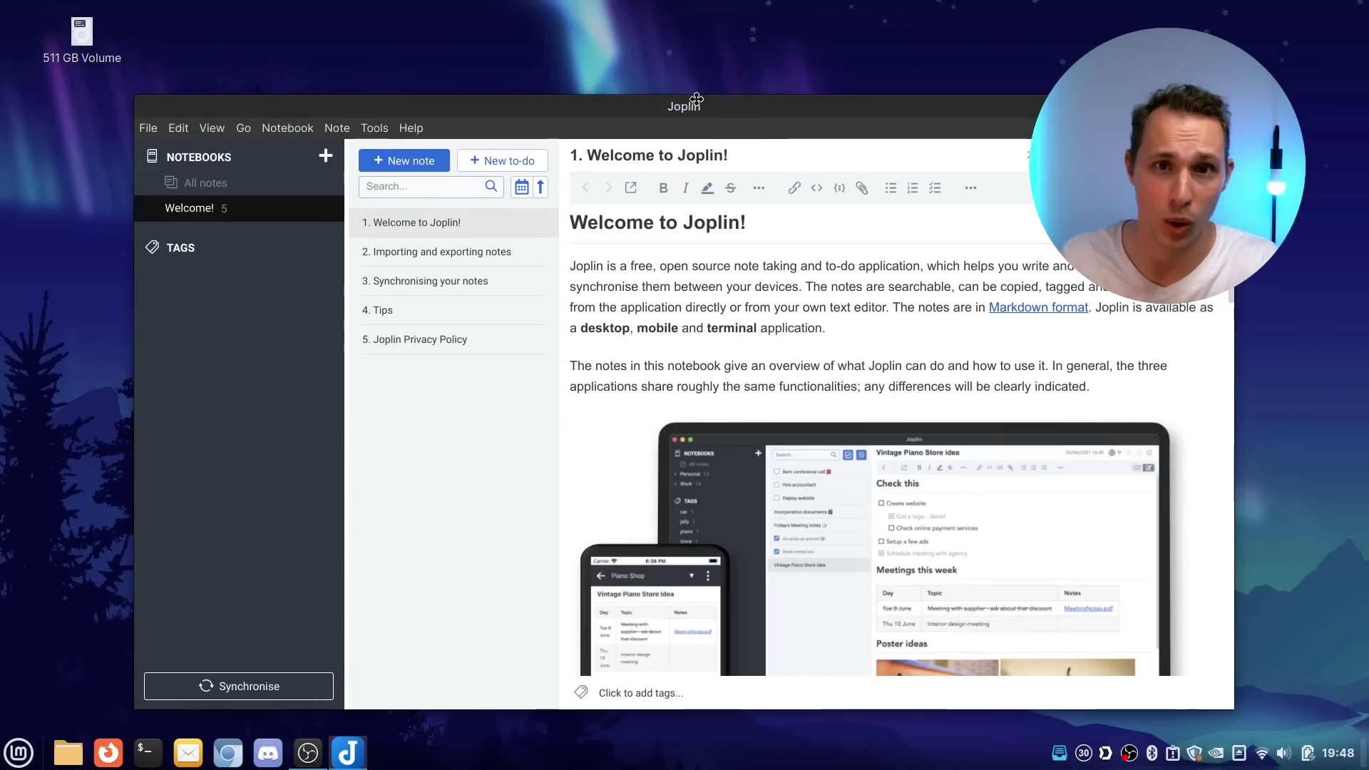
pyautogui.moveTo(695, 99); pyautogui.dragTo(685, 47)
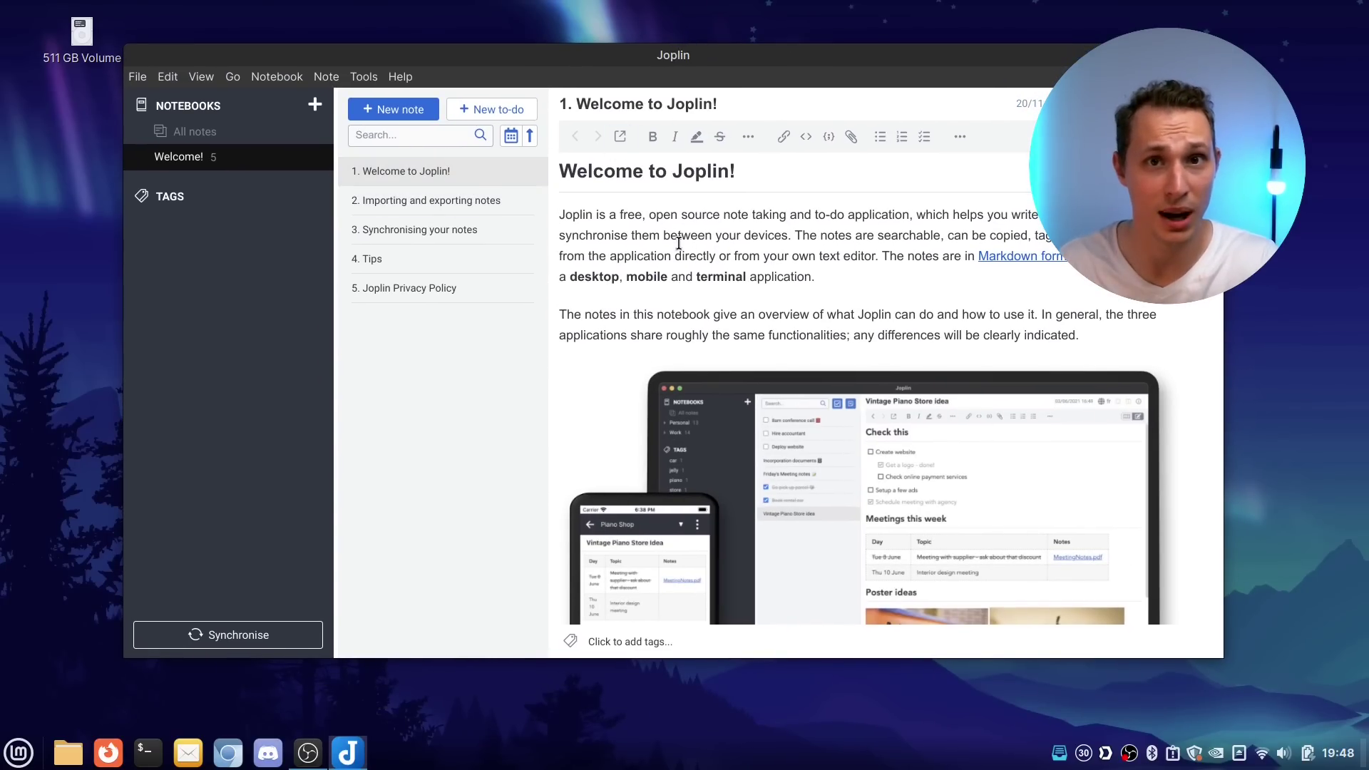
# Step: Browse the importing, synchronising, tips and privacy policy notes, ending on 'Welcome to Joplin!'
pyautogui.click(469, 202)
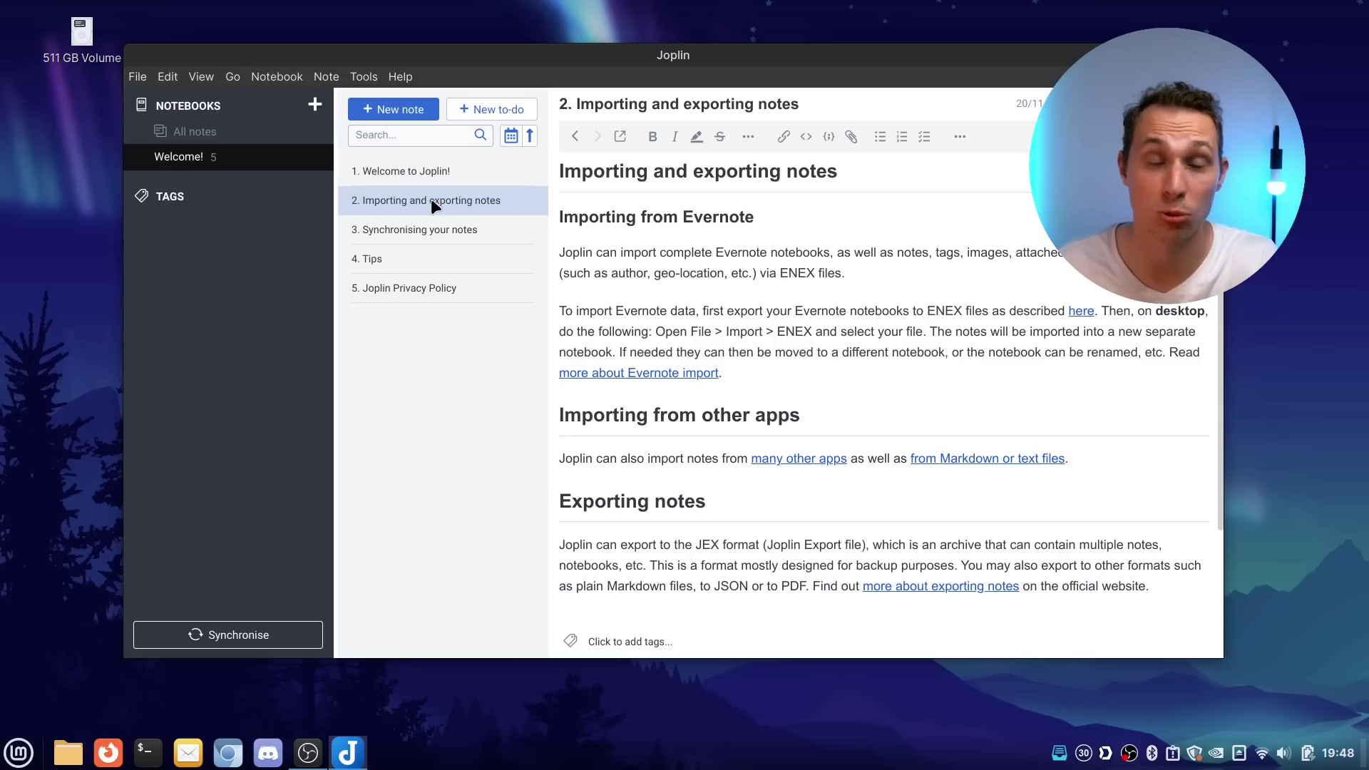
pyautogui.click(432, 229)
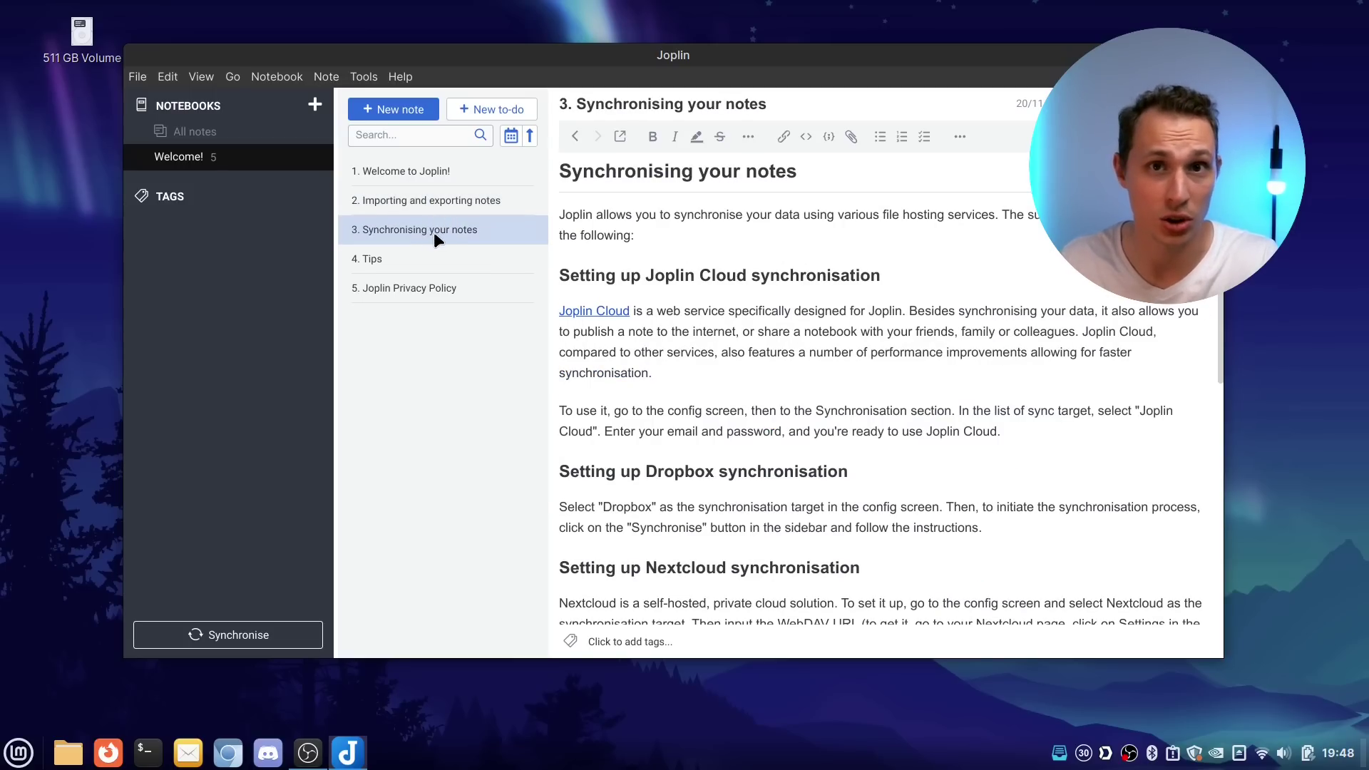
pyautogui.click(428, 259)
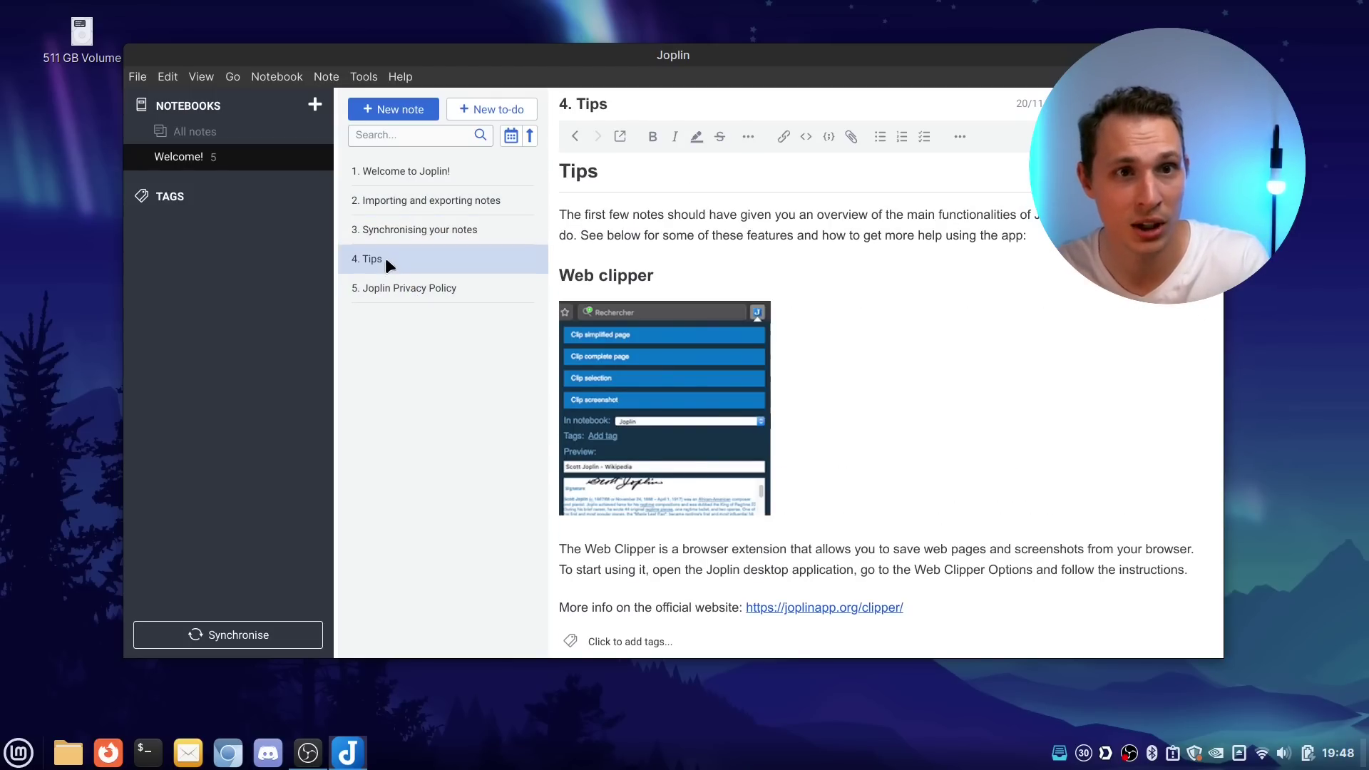
pyautogui.click(415, 291)
pyautogui.click(405, 237)
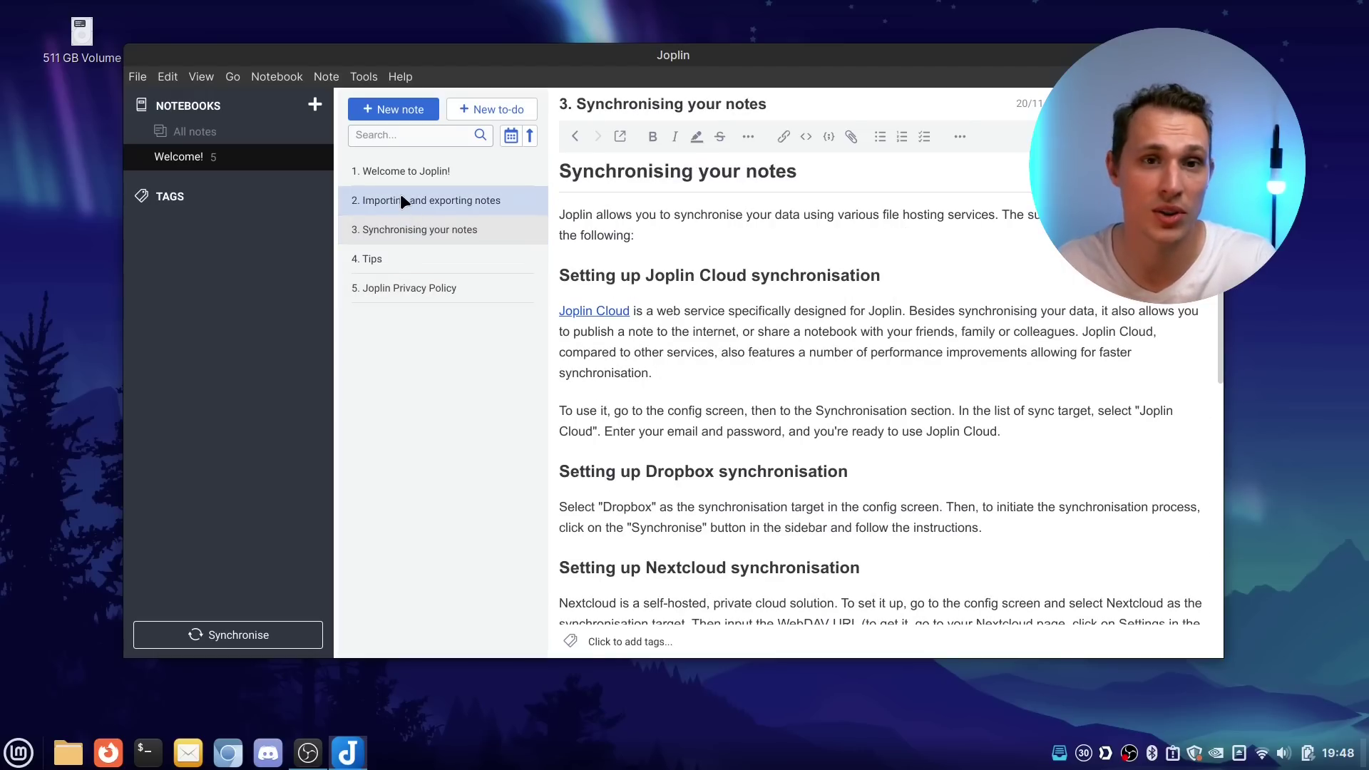
pyautogui.click(400, 199)
pyautogui.click(396, 169)
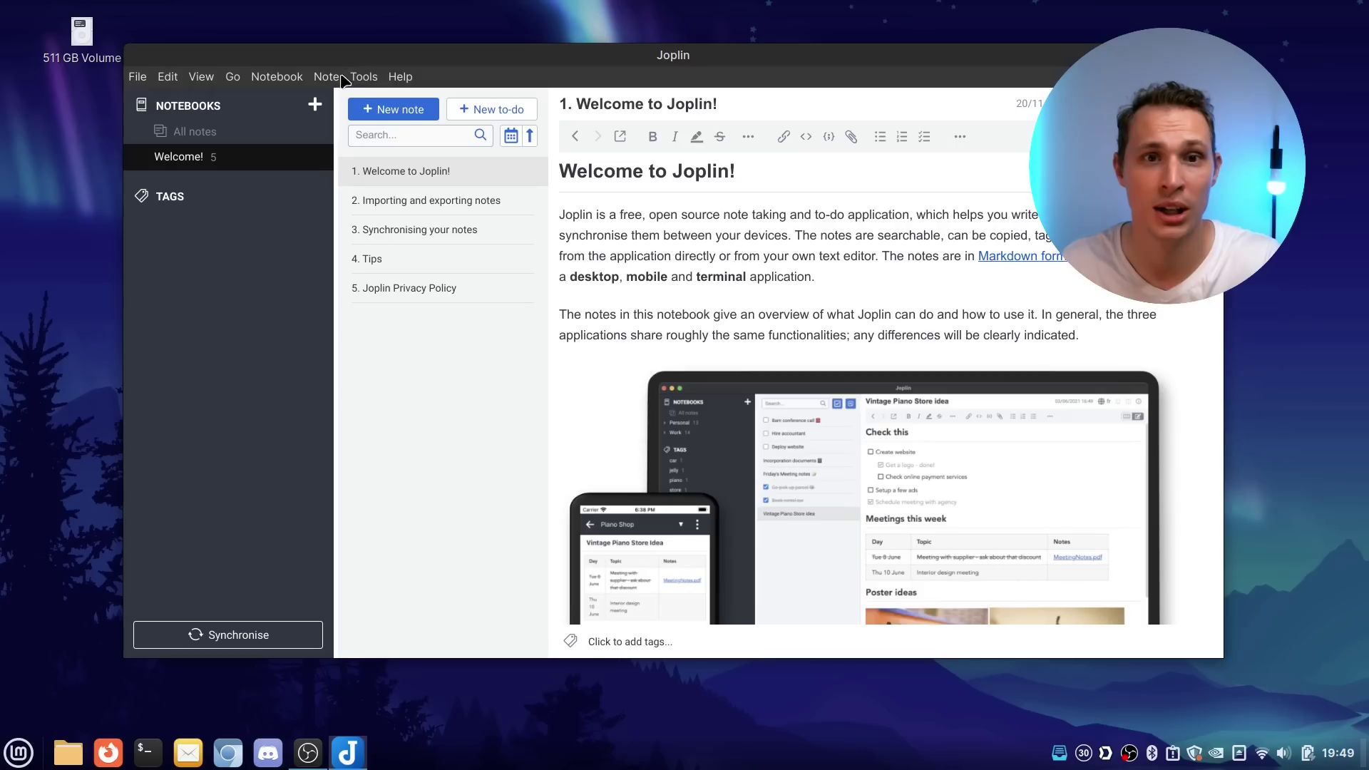
pyautogui.click(389, 171)
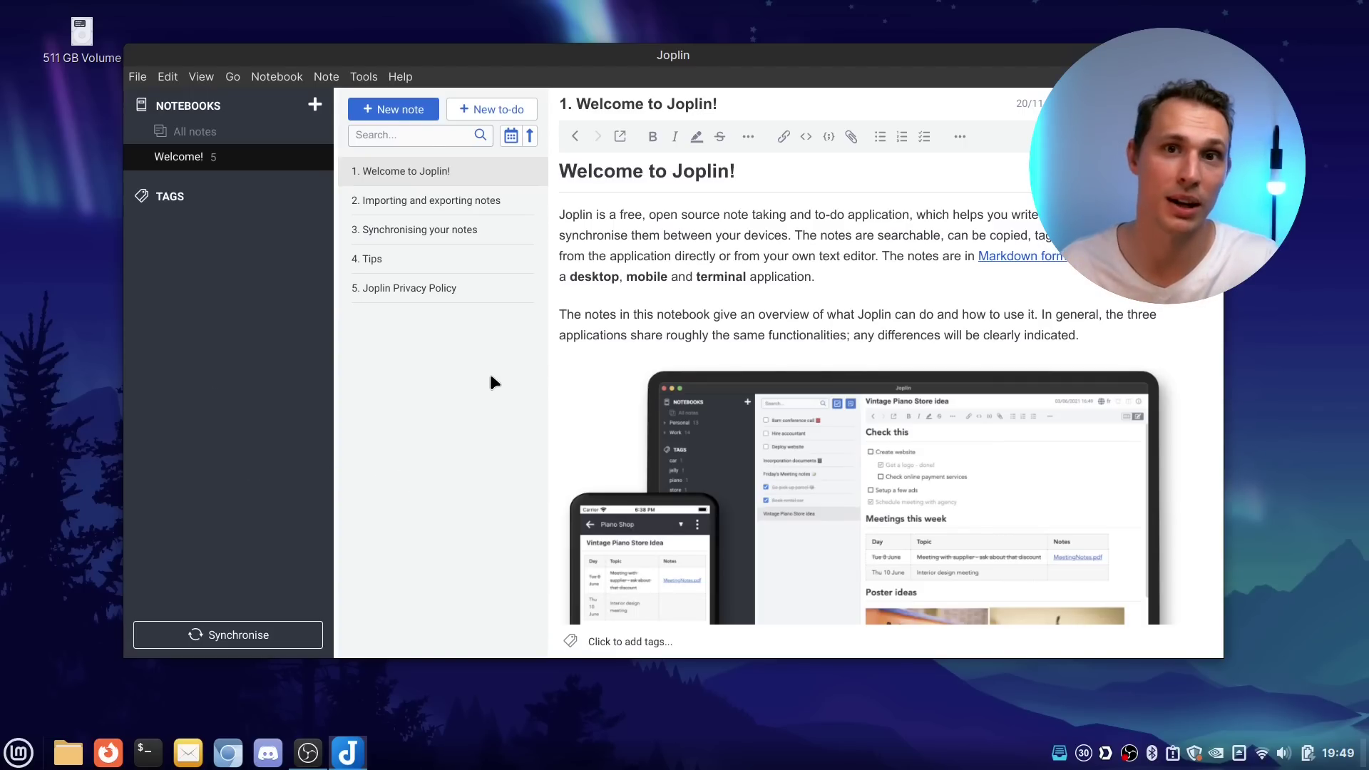
# Step: Scroll the Welcome note, switching with Ctrl+Shift+L to Markdown editing and back to rich text
pyautogui.scroll(-15, 672, 402)
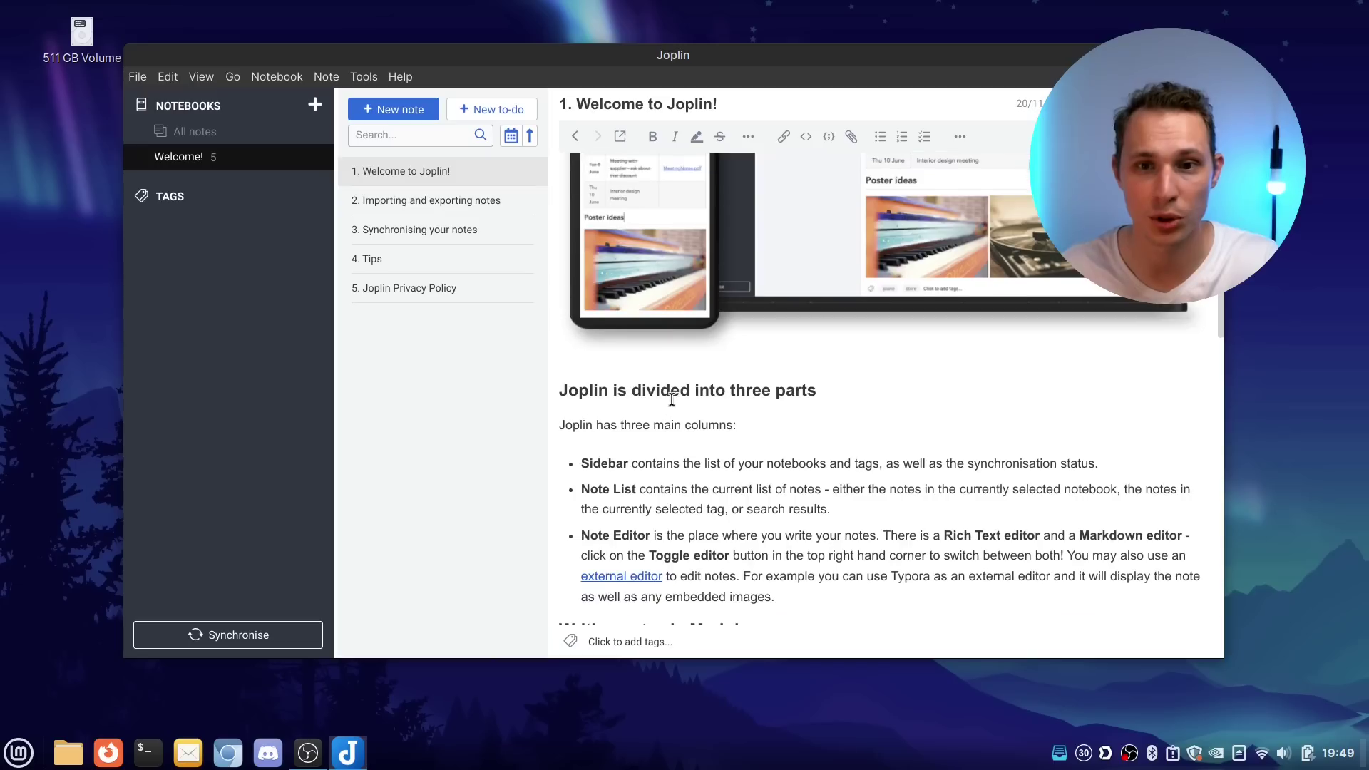
pyautogui.scroll(-3, 672, 402)
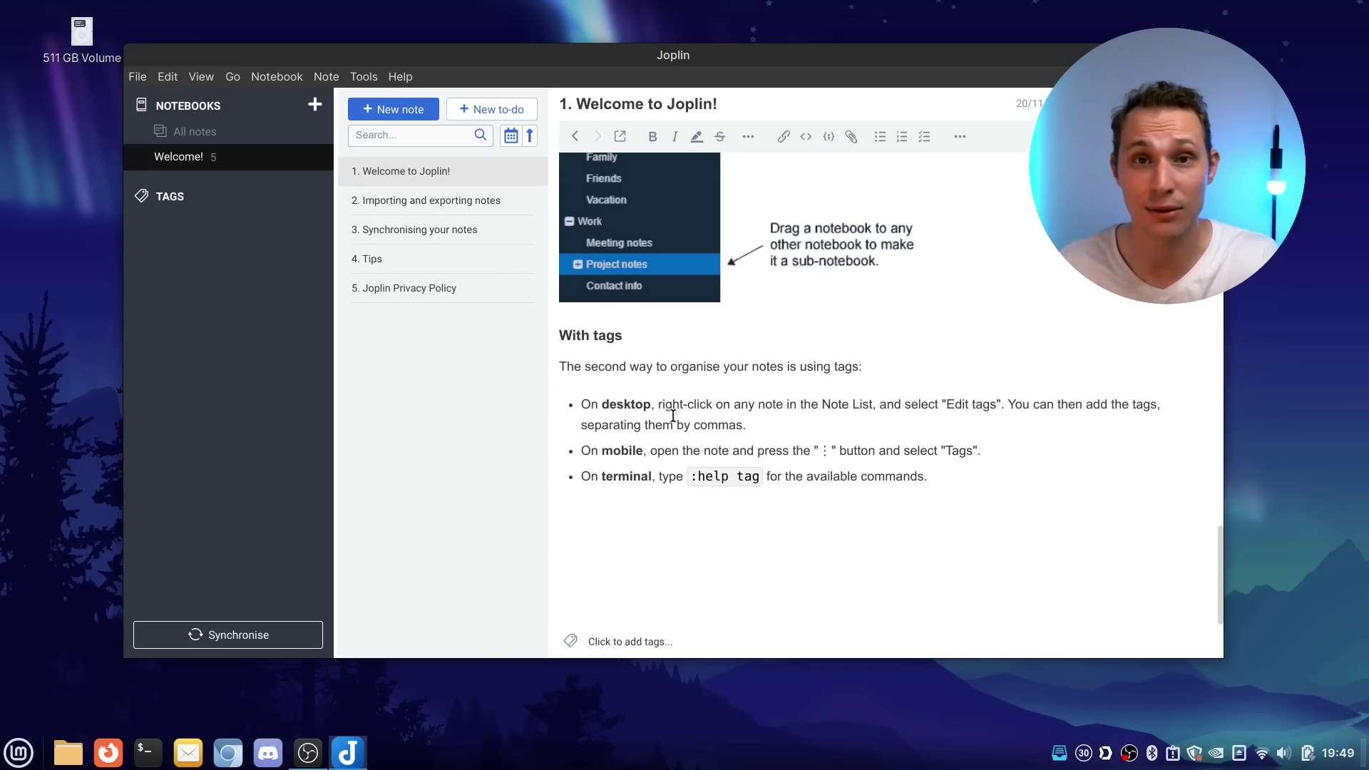
pyautogui.scroll(15, 667, 428)
pyautogui.scroll(2, 666, 432)
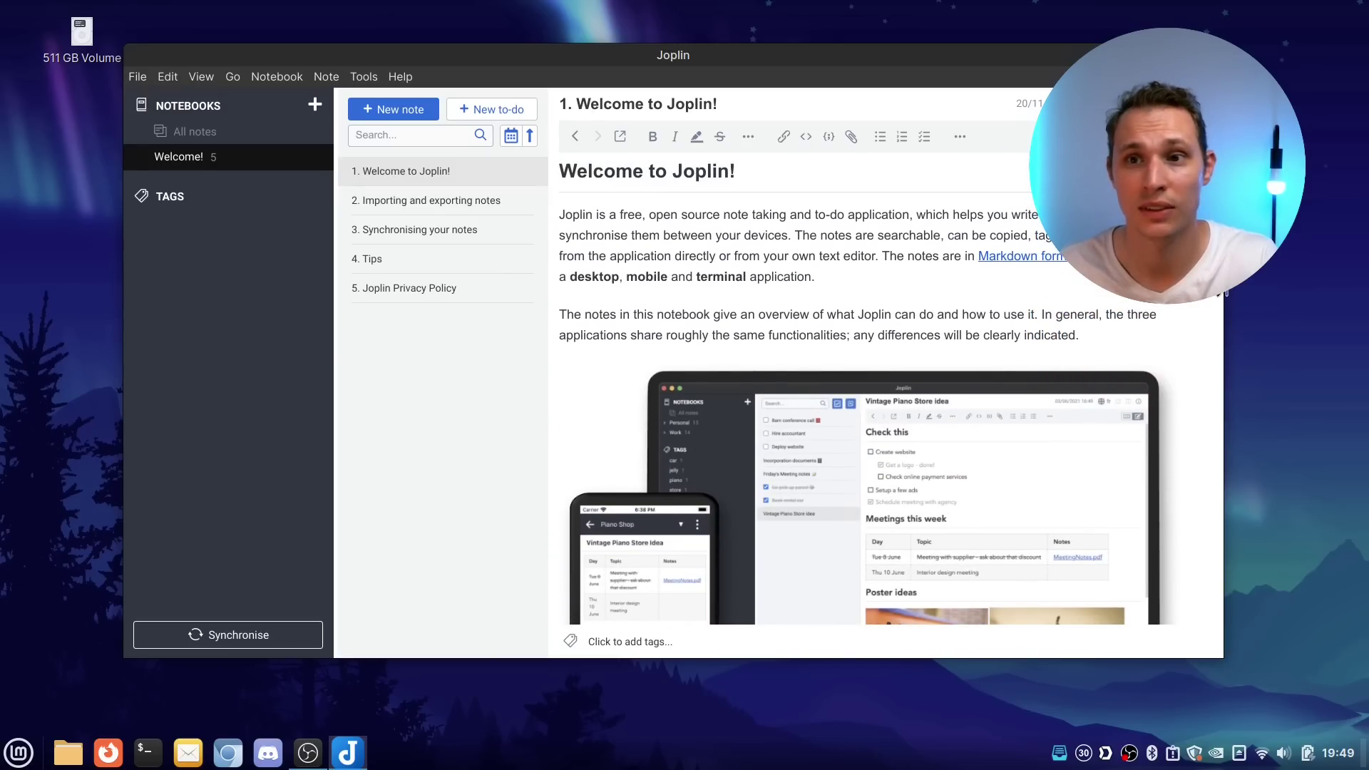
pyautogui.hotkey('ctrl', 'shift', 'l')
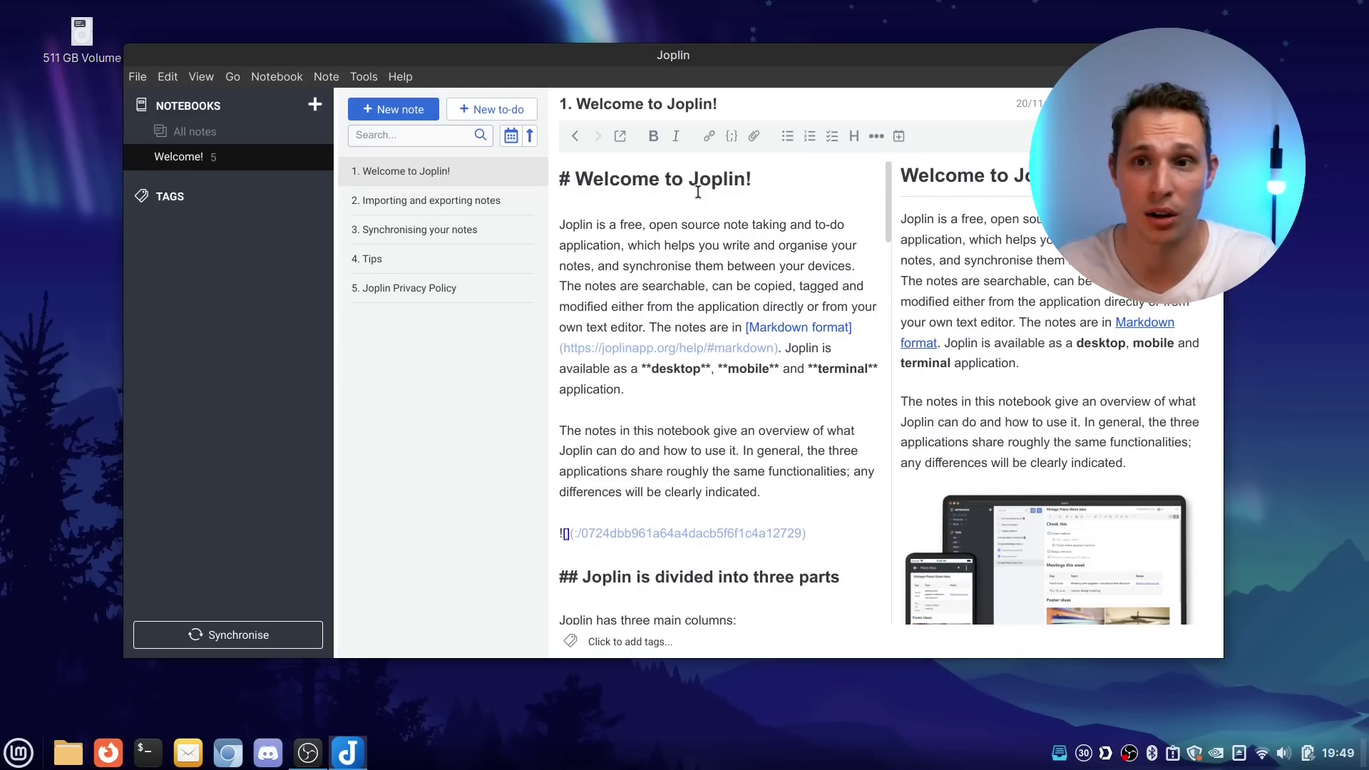
pyautogui.hotkey('ctrl', 'shift', 'l')
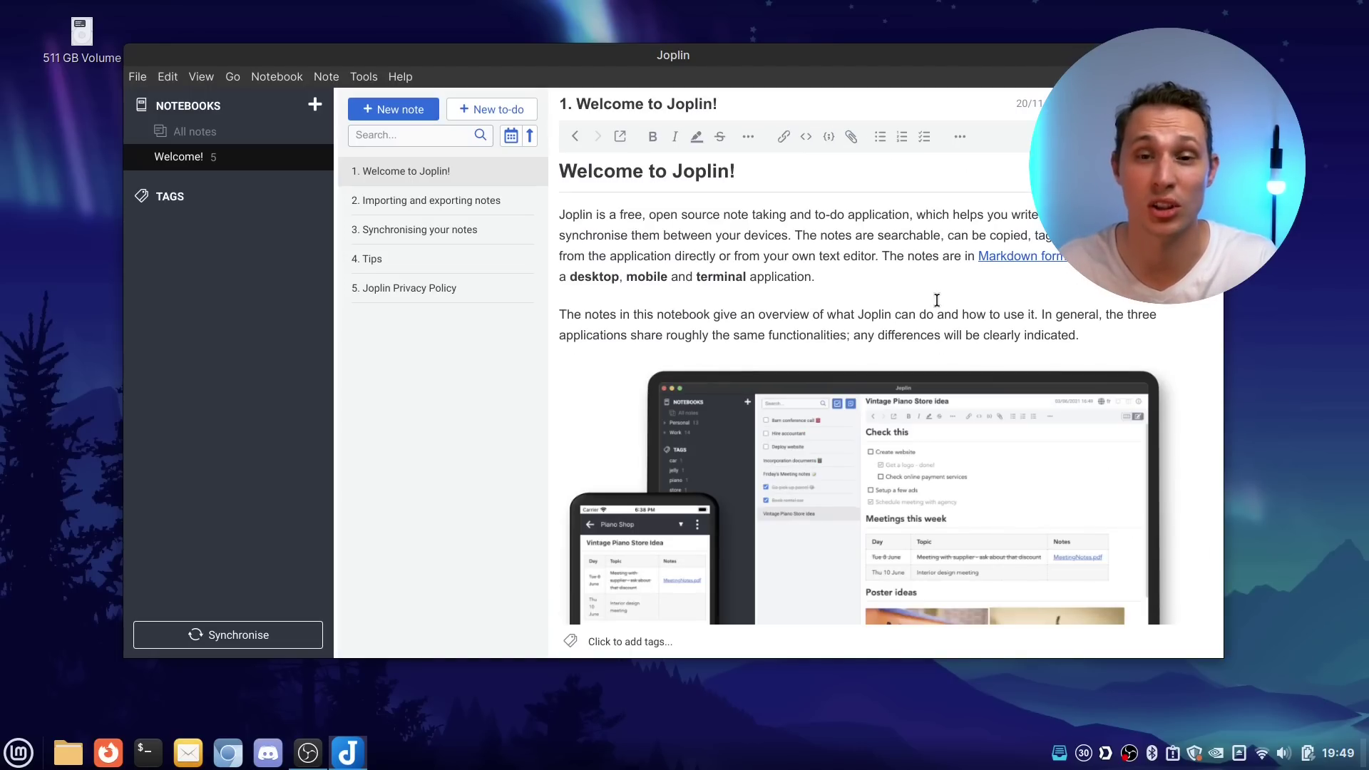
pyautogui.scroll(-5, 932, 299)
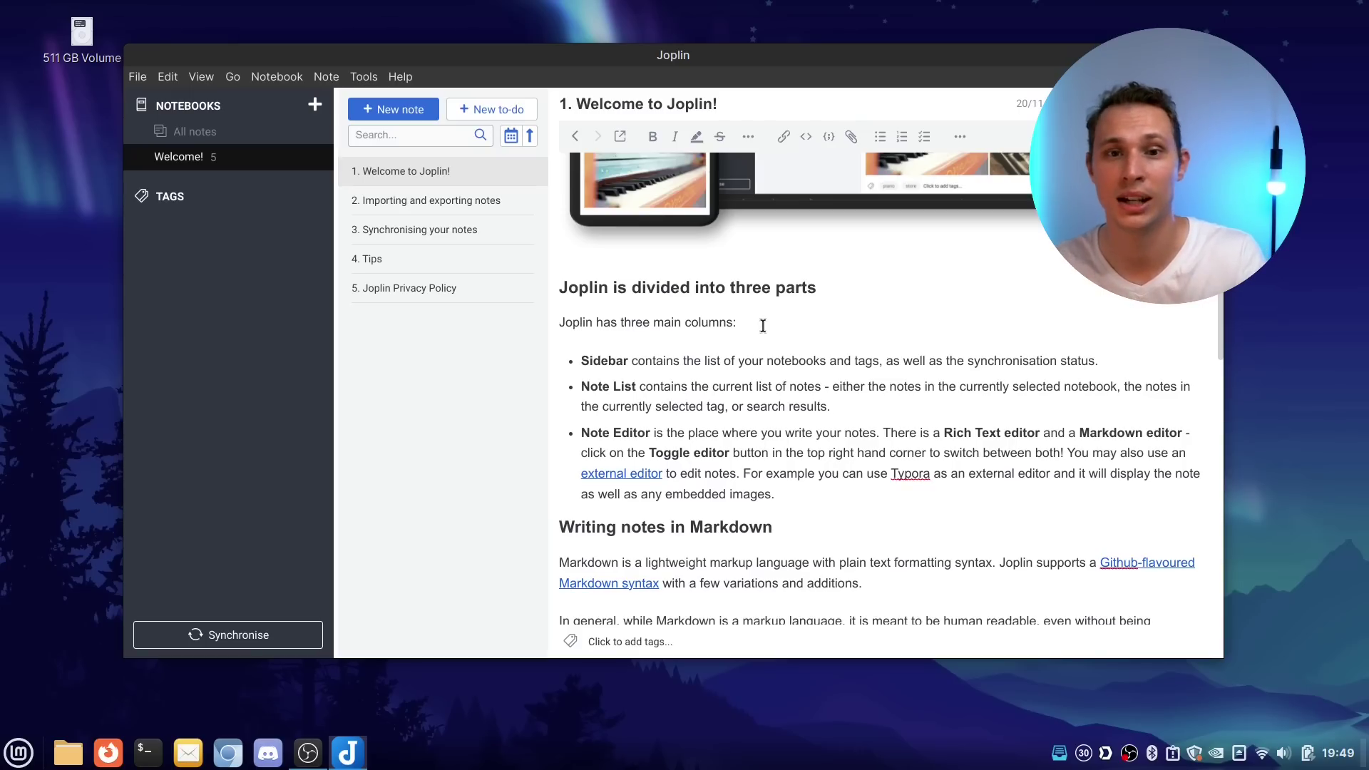
pyautogui.scroll(5, 747, 331)
pyautogui.scroll(1, 752, 335)
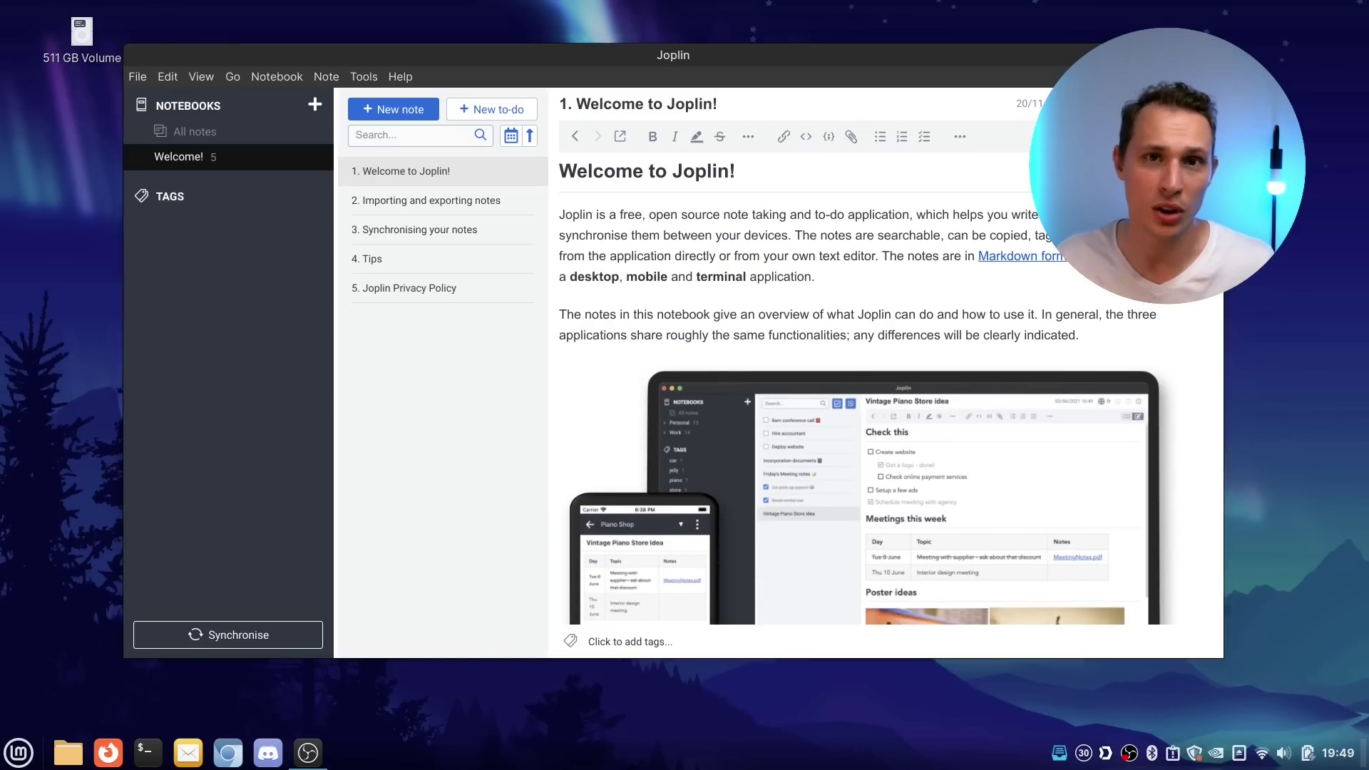
# Step: Quit Joplin and search 'obs' in the applications menu
pyautogui.hotkey('ctrl', 'q')
pyautogui.press('super')
pyautogui.write('obs')
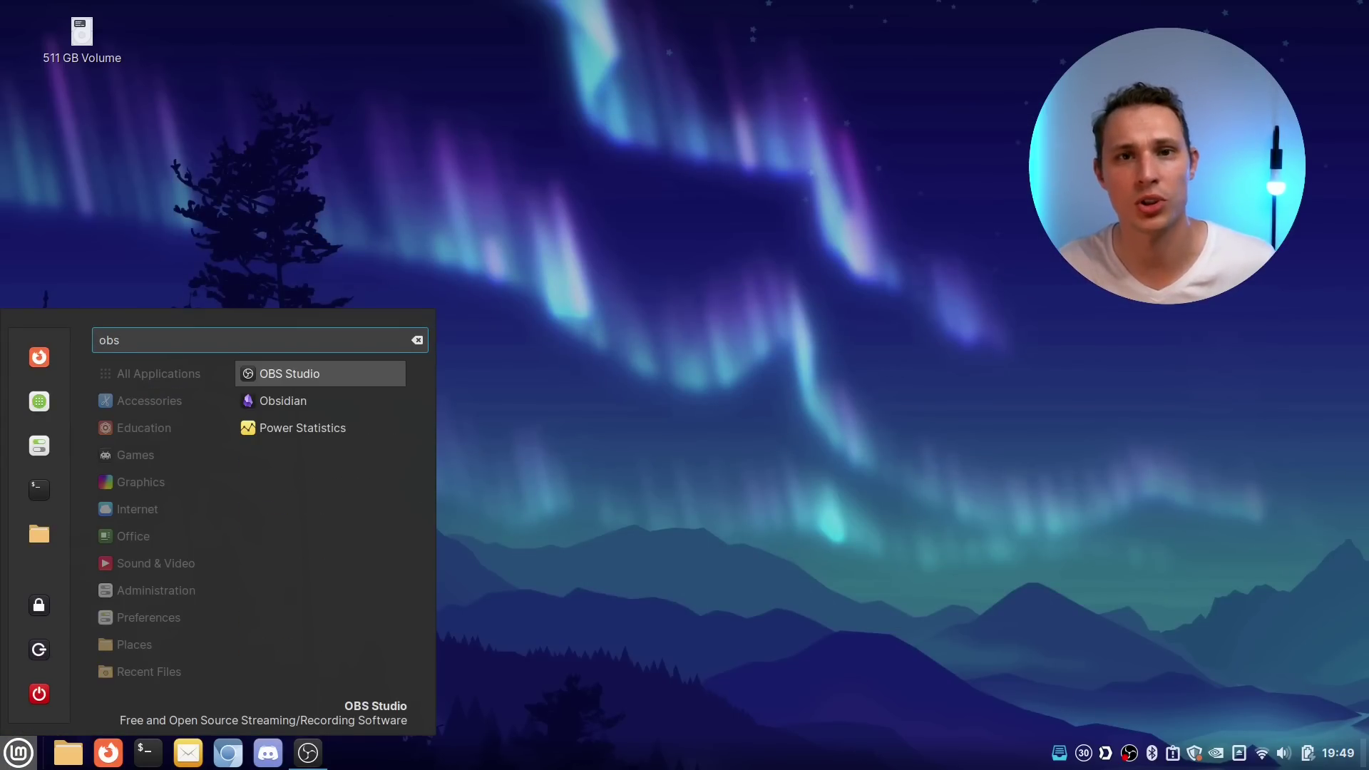
# Step: Launch Obsidian, create a Quick start vault named 'Obsidian Vault', and reposition the window
pyautogui.press('Return')
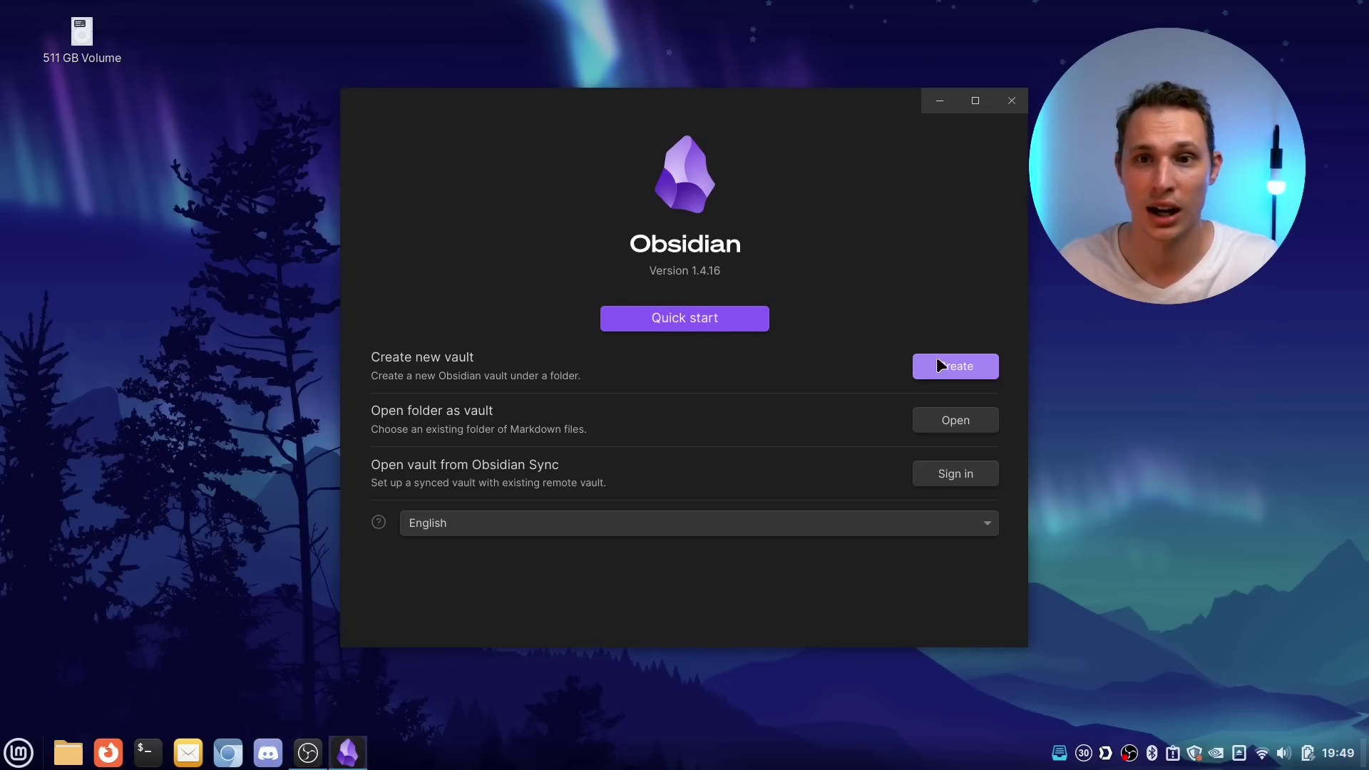
pyautogui.click(695, 319)
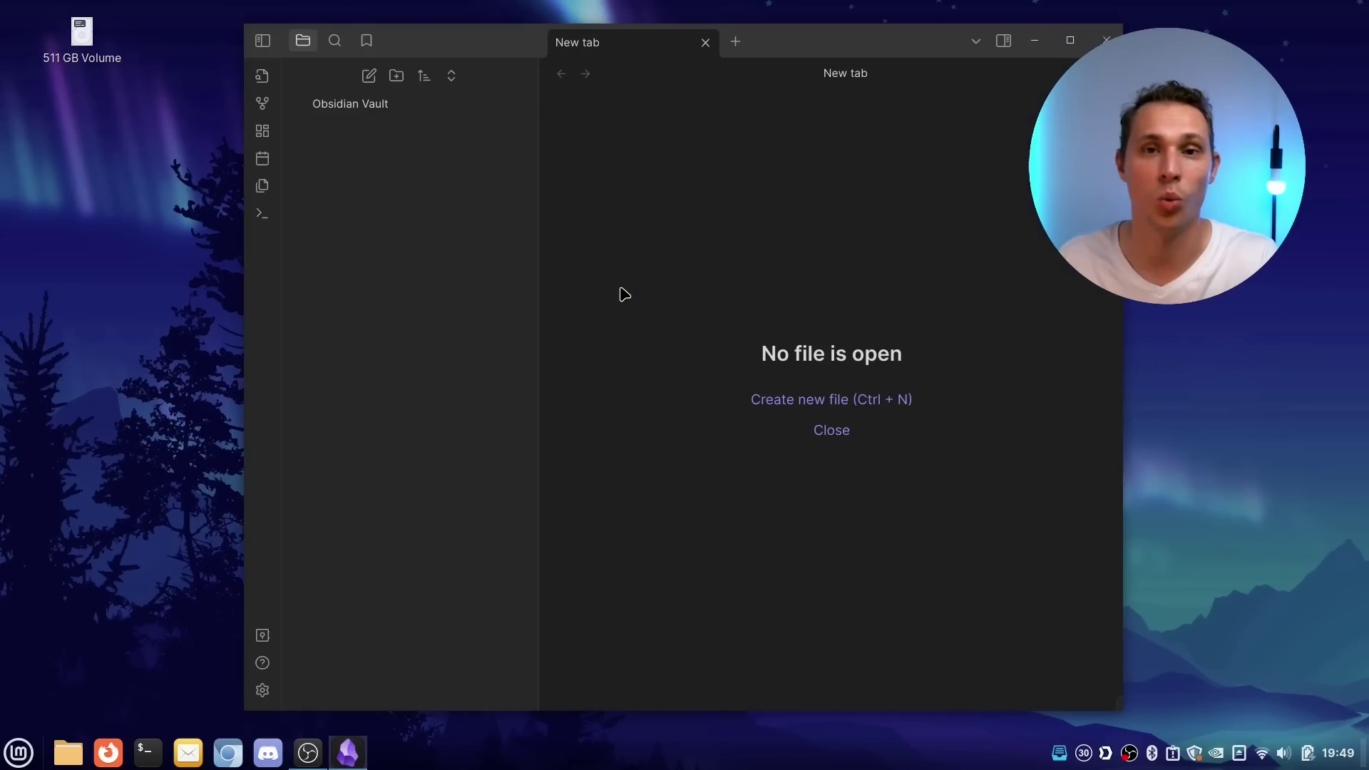
pyautogui.moveTo(845, 40)
pyautogui.mouseDown()
pyautogui.moveTo(901, 26)
pyautogui.moveTo(862, 30)
pyautogui.mouseUp()
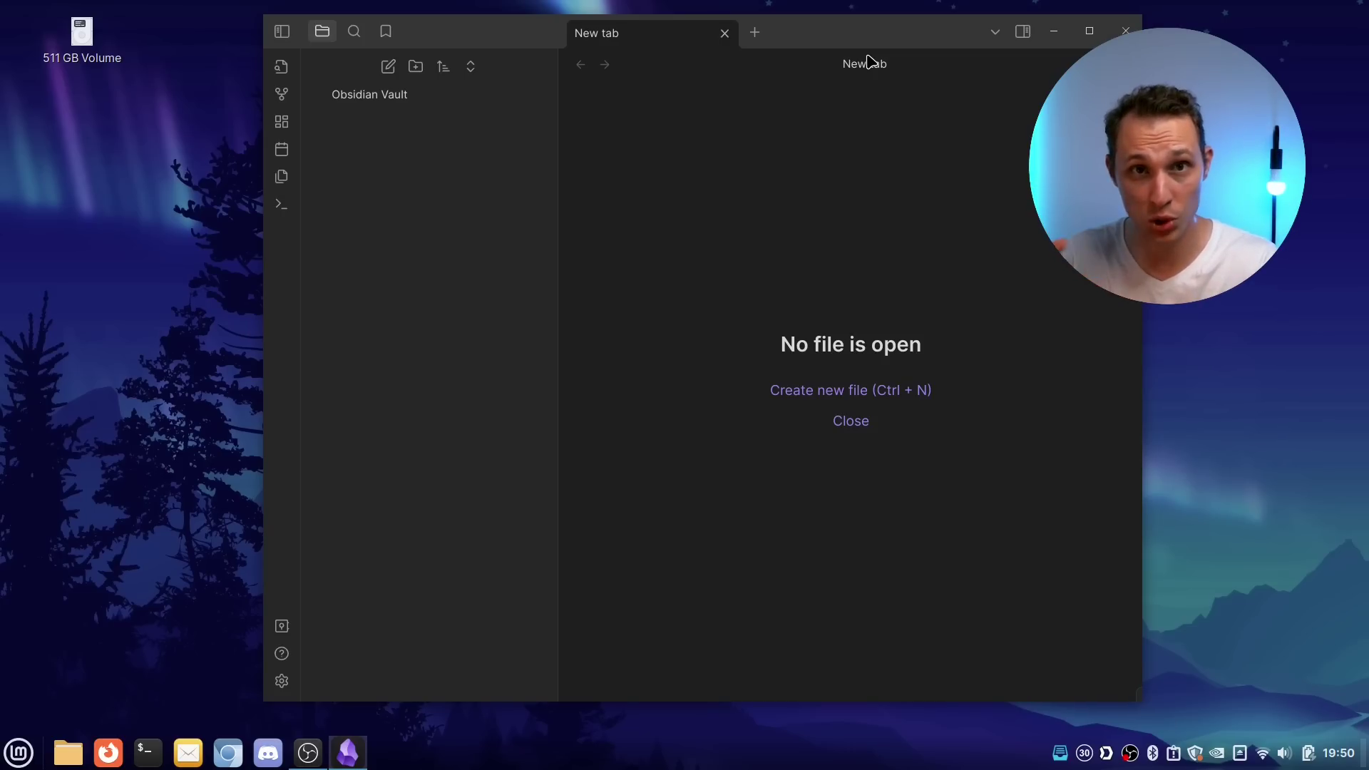
pyautogui.click(1090, 31)
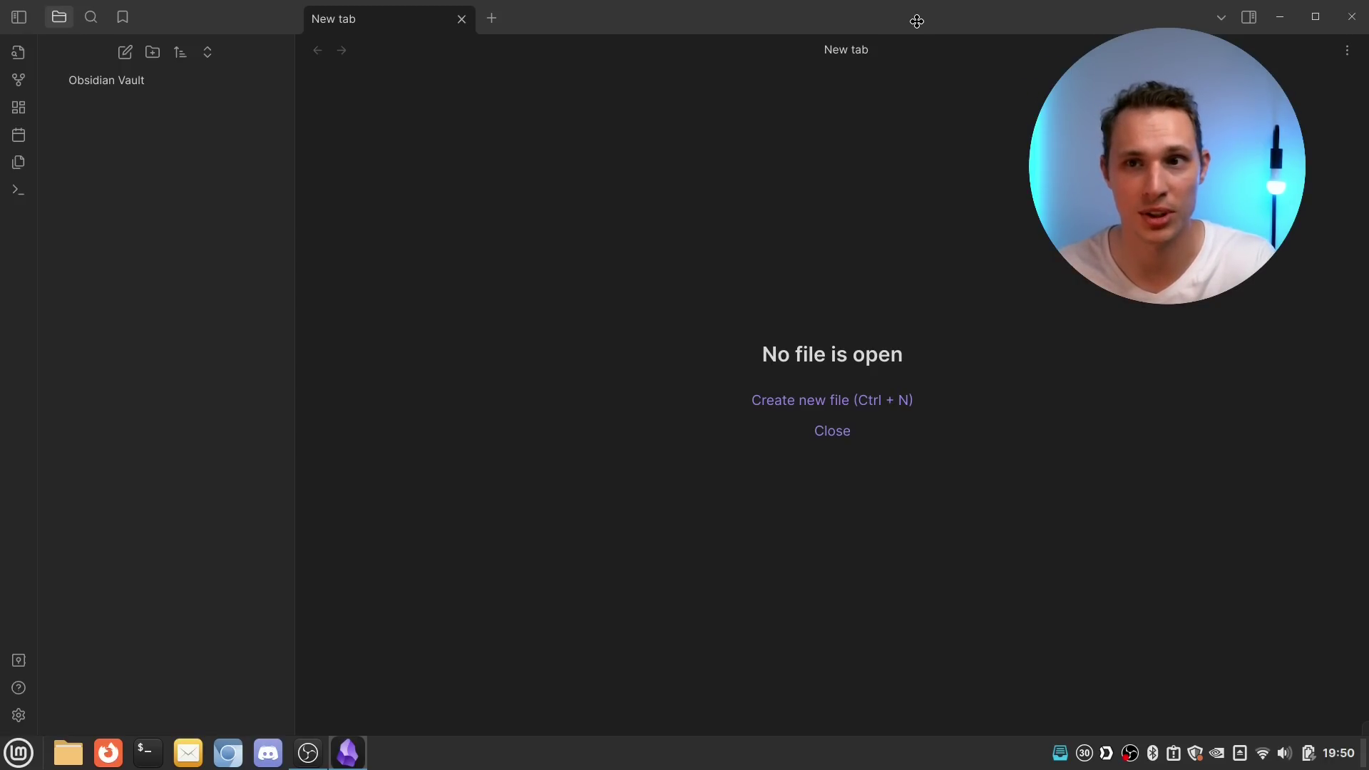
pyautogui.moveTo(916, 26); pyautogui.dragTo(809, 97)
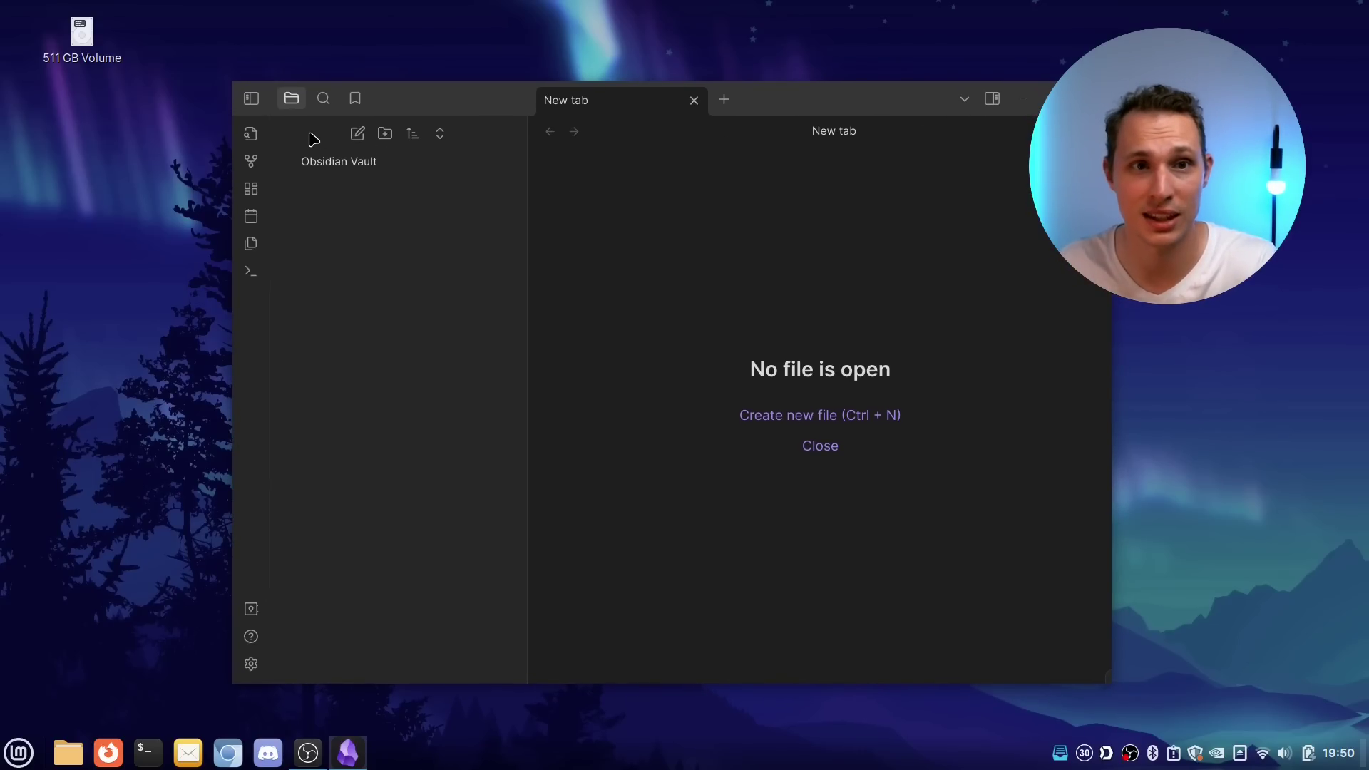
pyautogui.click(251, 99)
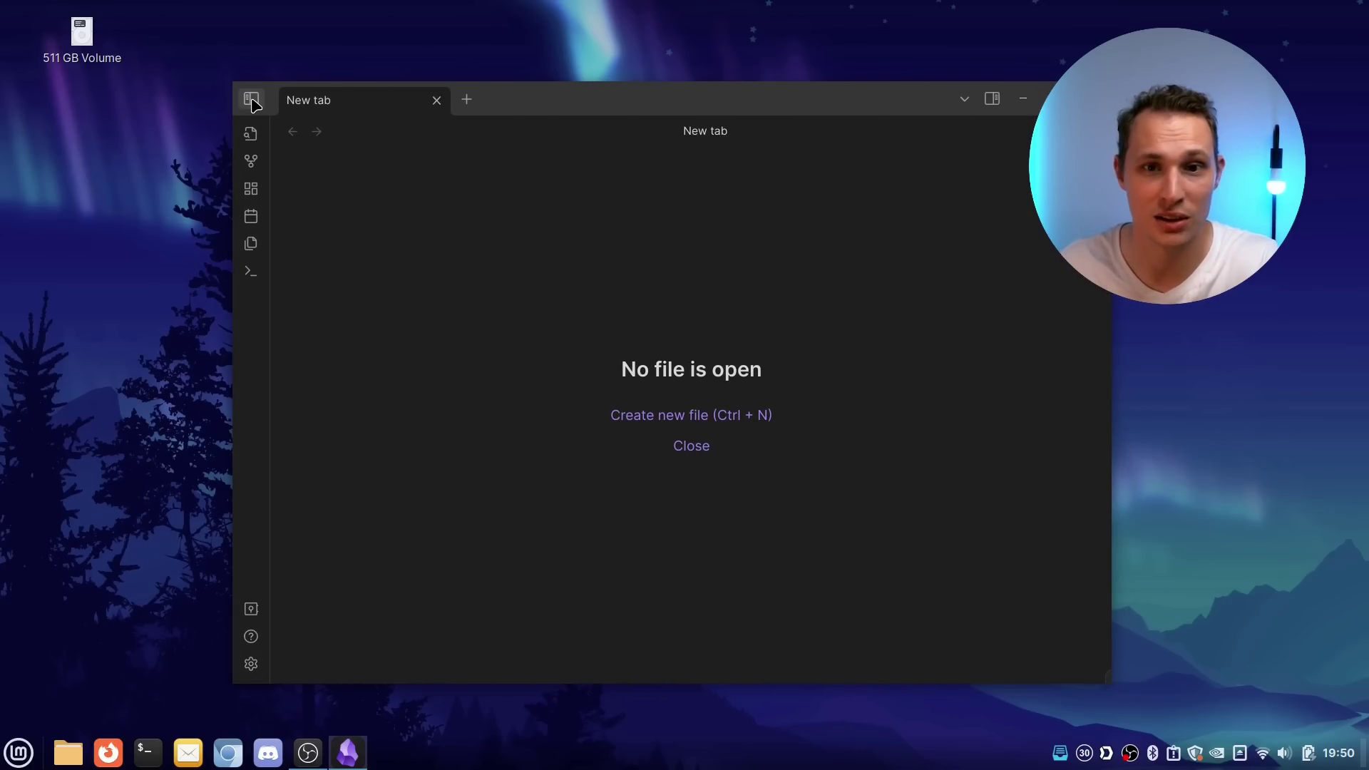
pyautogui.click(252, 100)
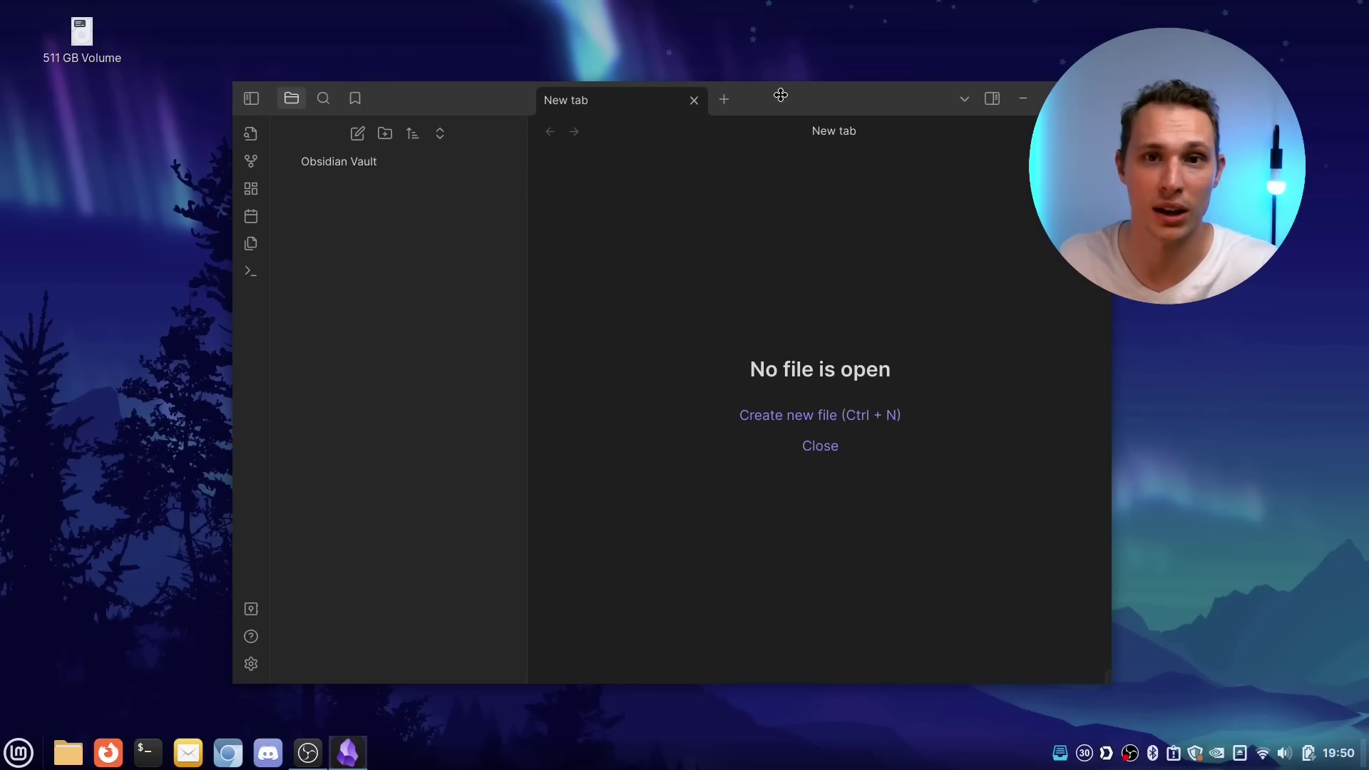
pyautogui.moveTo(777, 96); pyautogui.dragTo(772, 103)
# Step: Close Obsidian, launch Trilium Notes from a 'tri' search to its Trilium Demo note, and nudge the window up
pyautogui.hotkey('alt', 'F4')
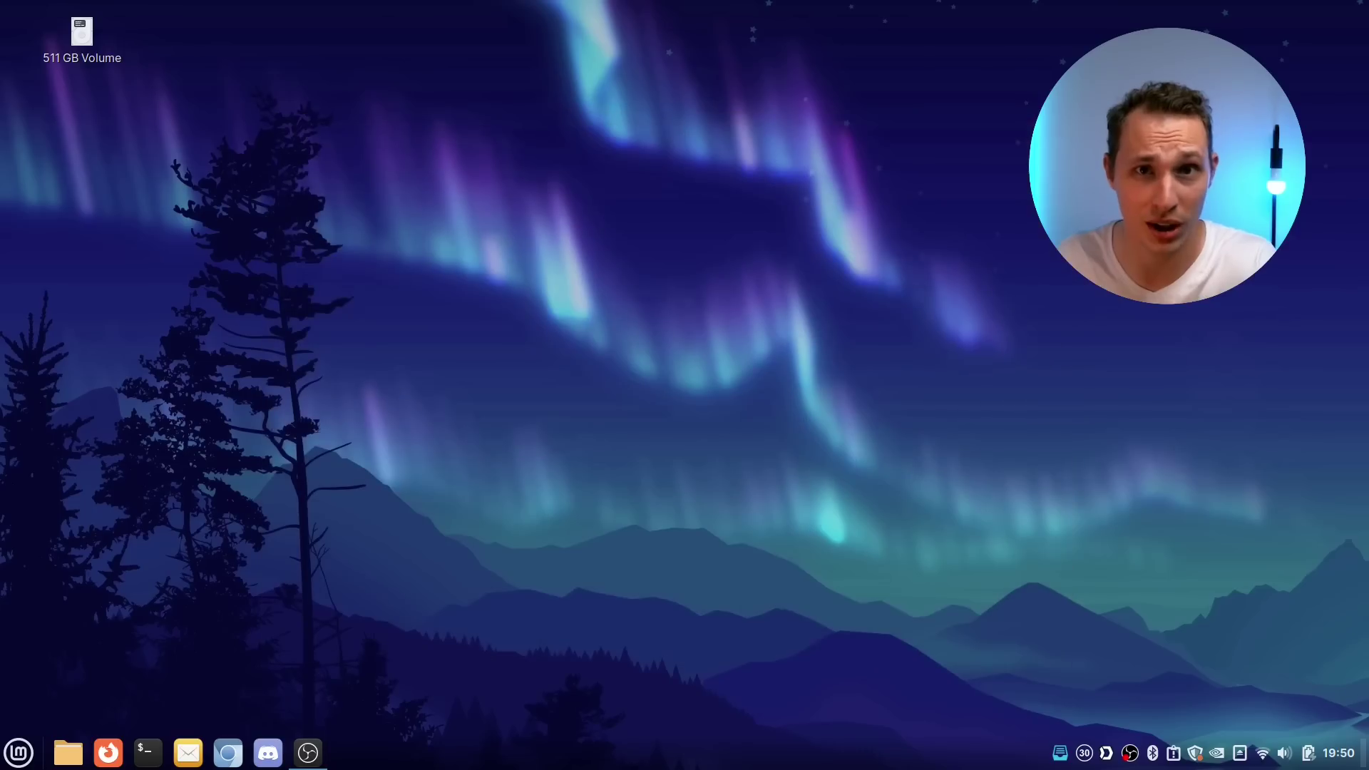
pyautogui.press('super')
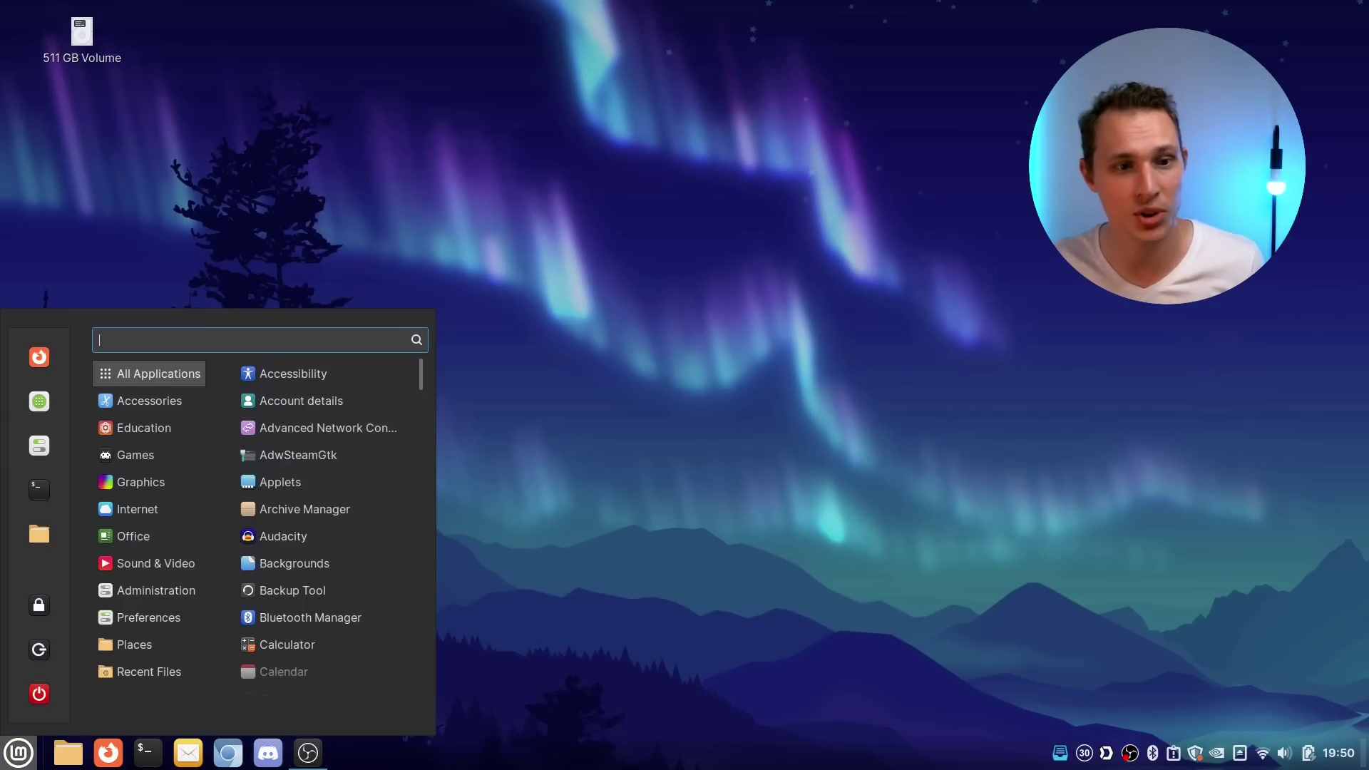
pyautogui.write('tril')
pyautogui.press('Return')
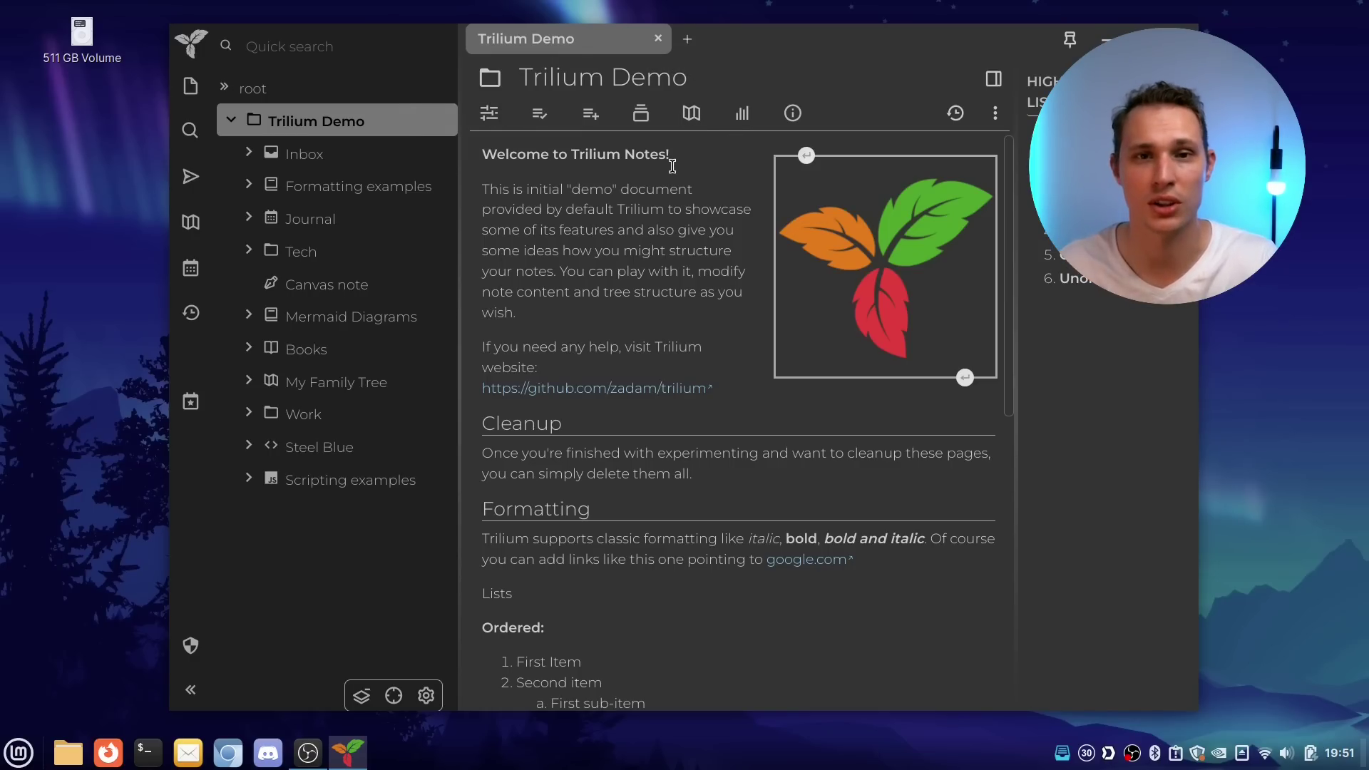
pyautogui.moveTo(775, 47); pyautogui.dragTo(780, 34)
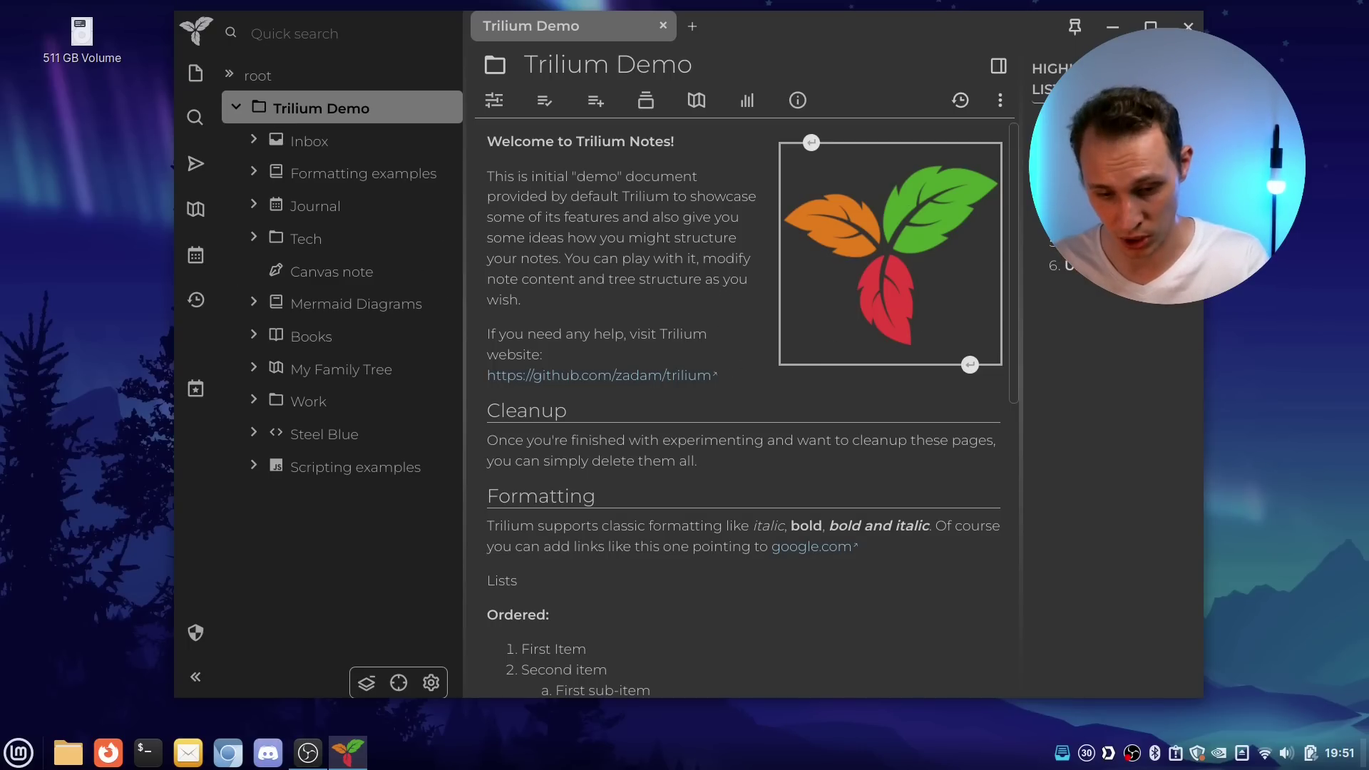
# Step: Close Trilium Notes and launch Xournal++ by searching 'xour' in the Mint menu
pyautogui.click(1188, 27)
pyautogui.press('super')
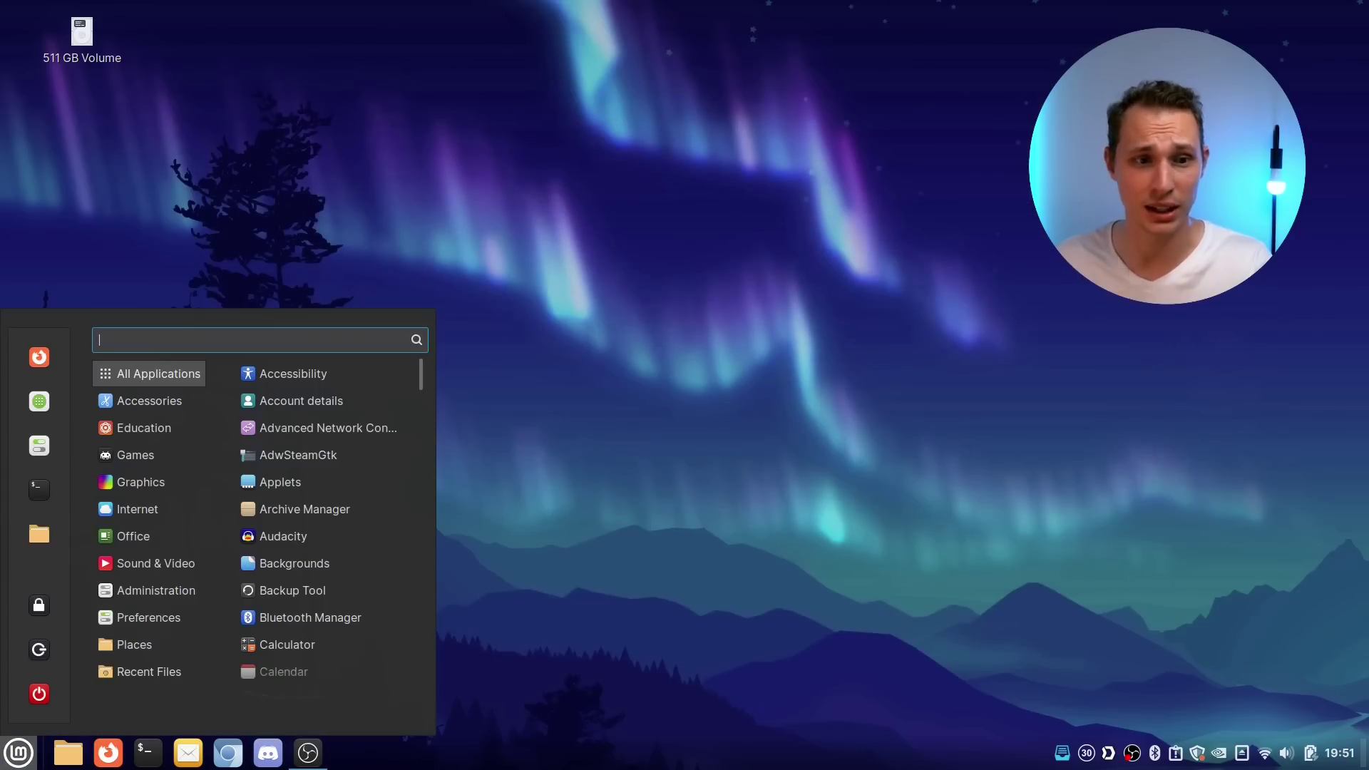
pyautogui.write('xour')
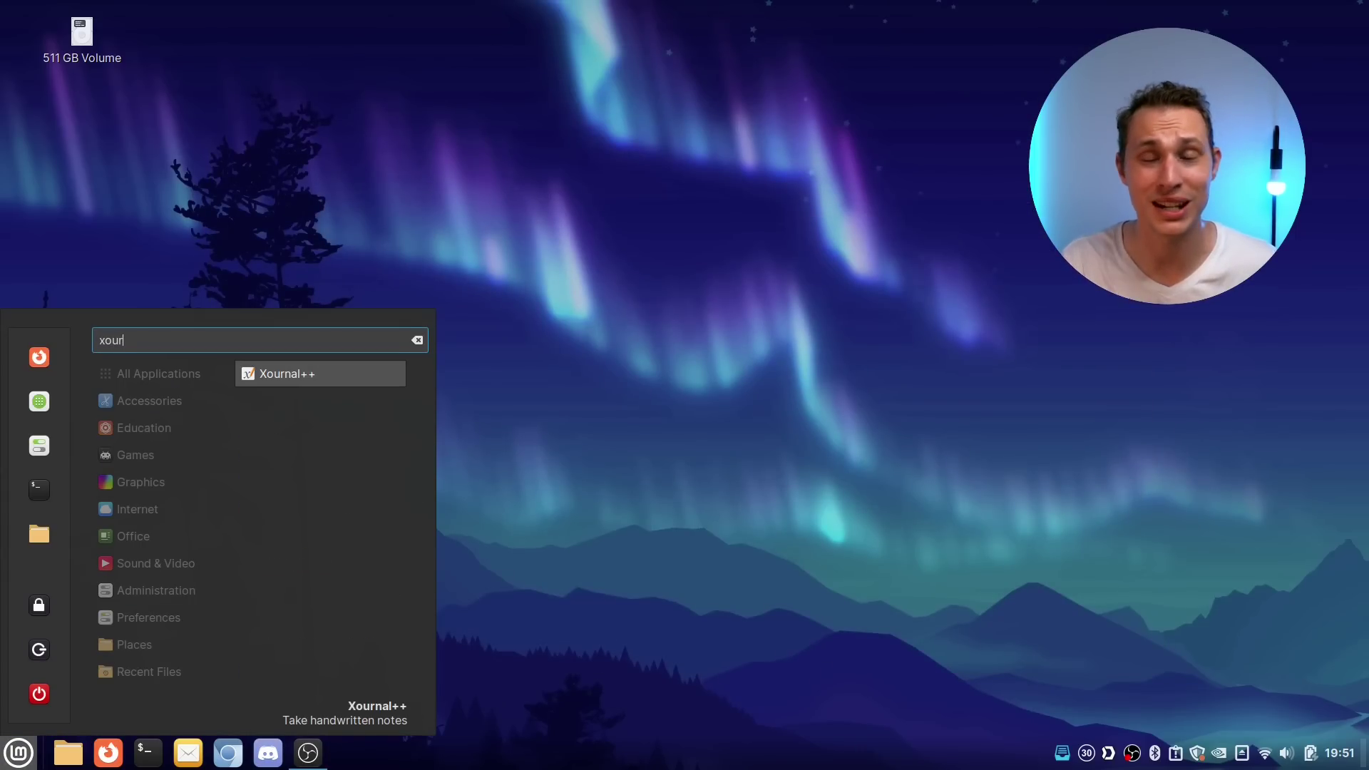
pyautogui.press('Return')
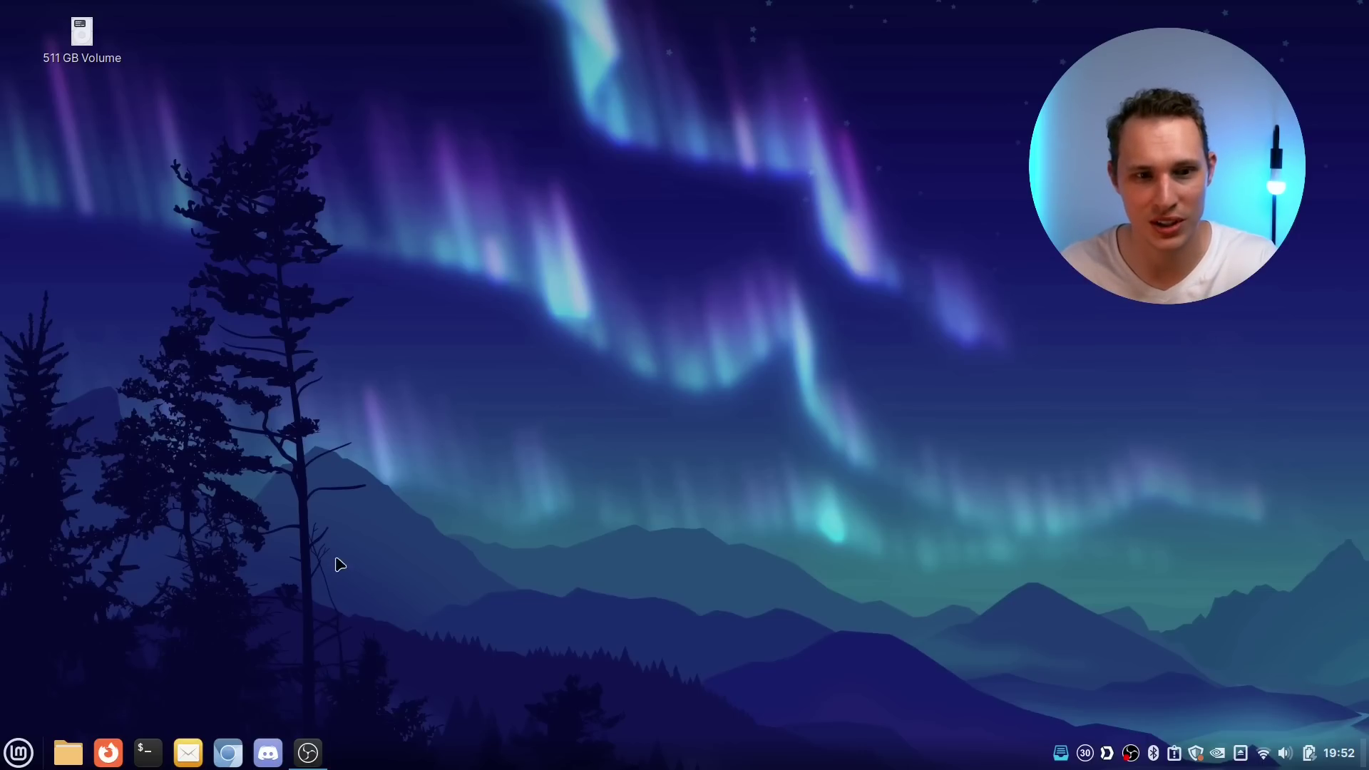
# Step: Bring the Firefox window showing the pCloud site back from the taskbar
pyautogui.click(18, 752)
pyautogui.click(19, 753)
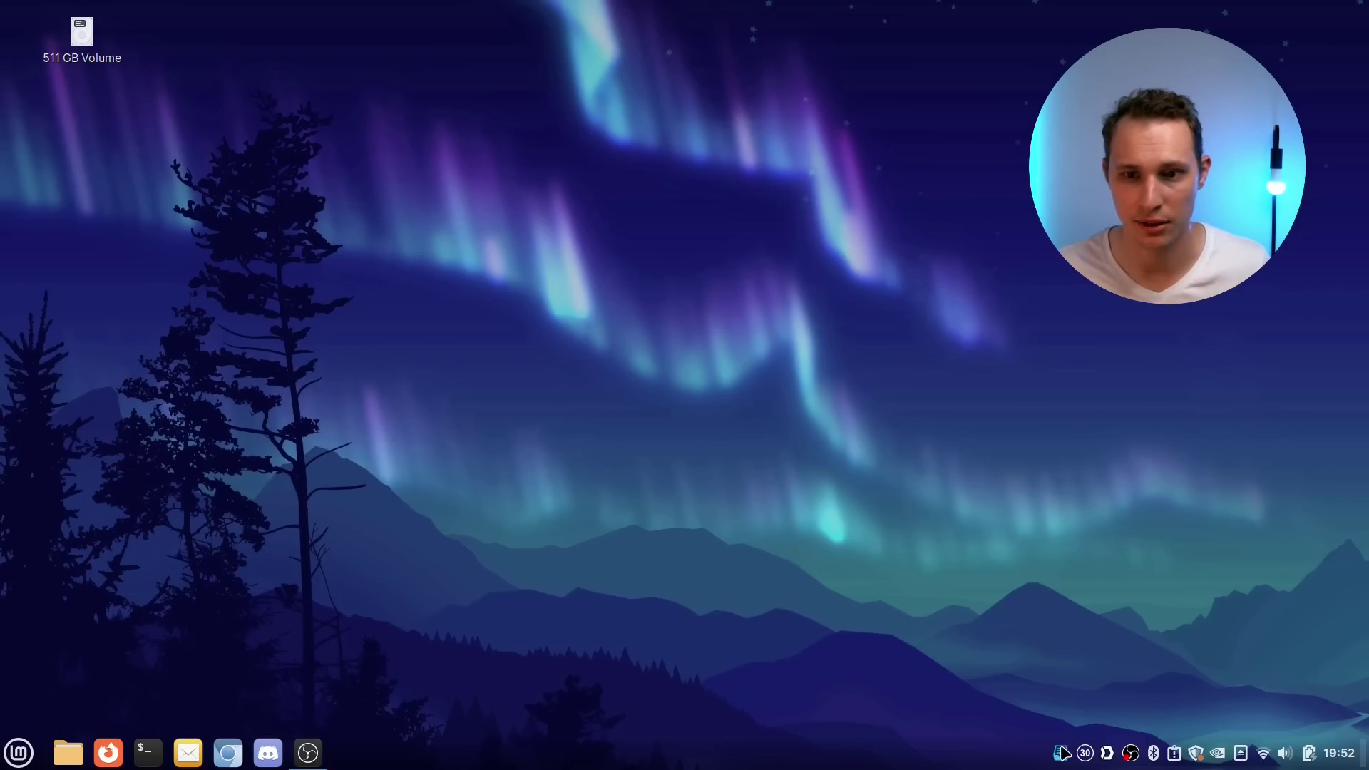
pyautogui.click(104, 750)
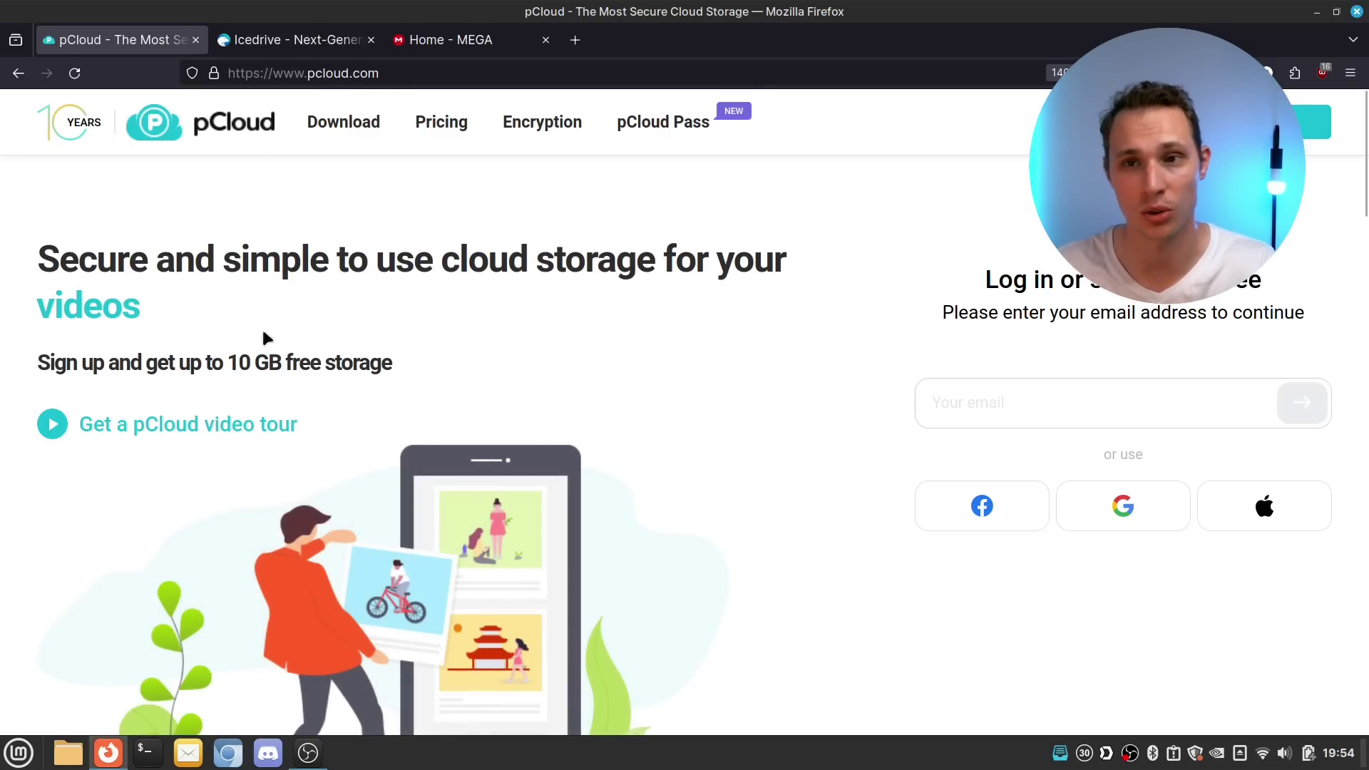
# Step: View the Icedrive tab zoomed in and scrolled, then switch to the MEGA home page
pyautogui.hotkey('ctrl', 'Tab')
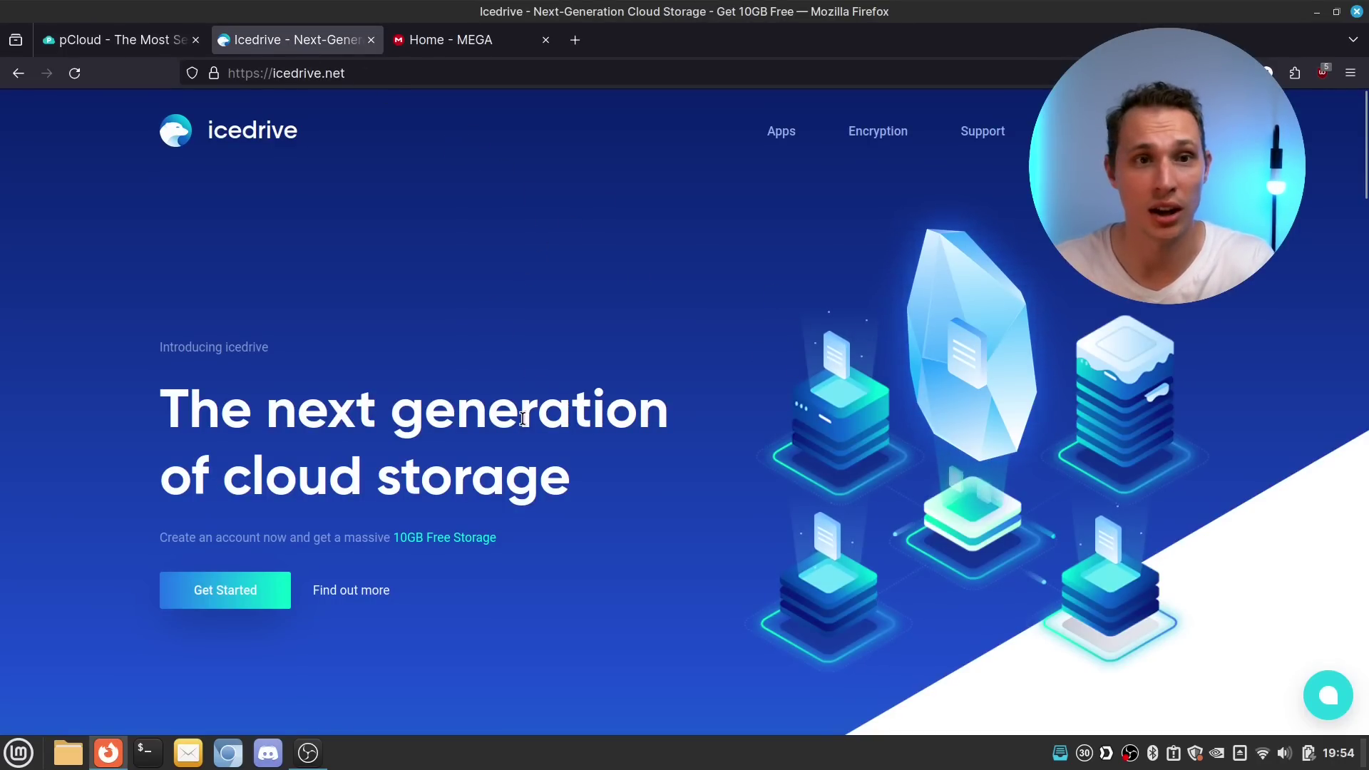
pyautogui.hotkey('ctrl', '+')
pyautogui.hotkey('ctrl', '+')
pyautogui.hotkey('ctrl', '+')
pyautogui.scroll(-2, 526, 414)
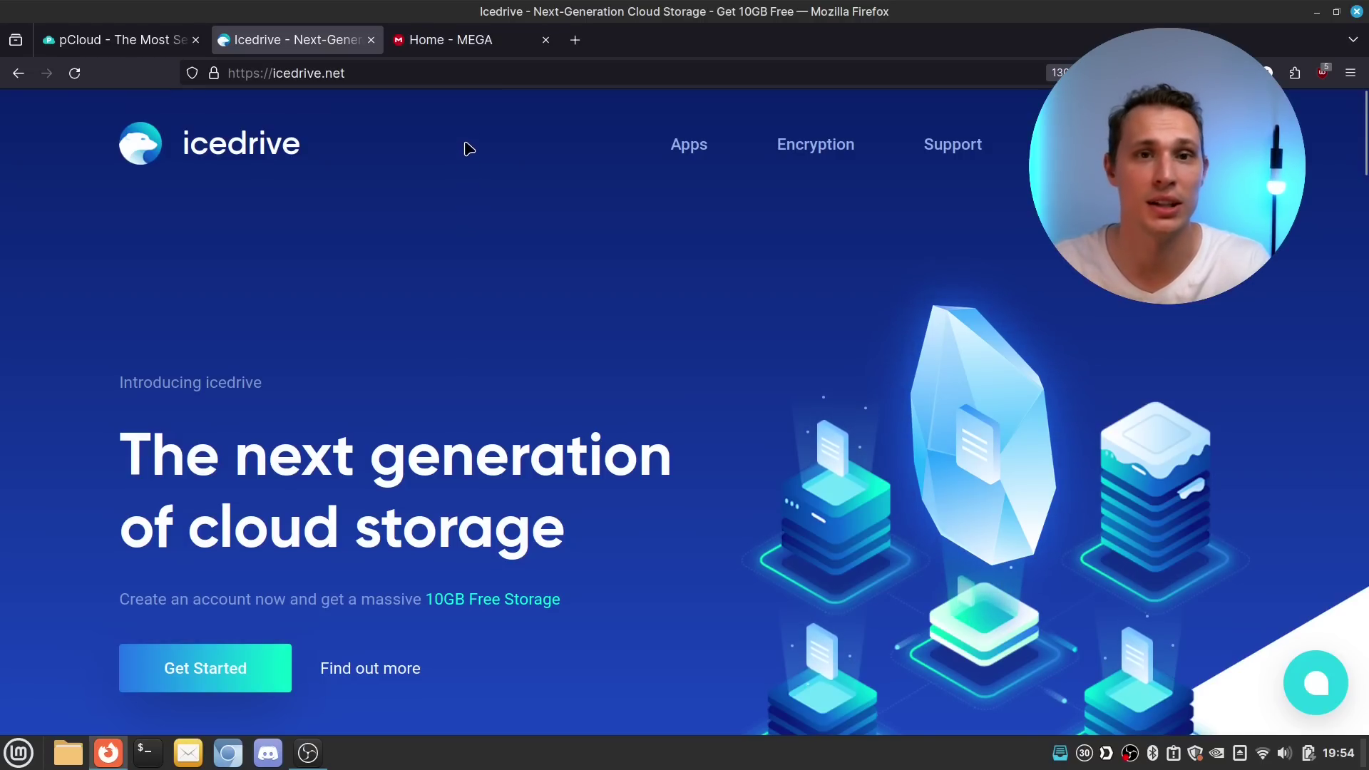
pyautogui.click(462, 37)
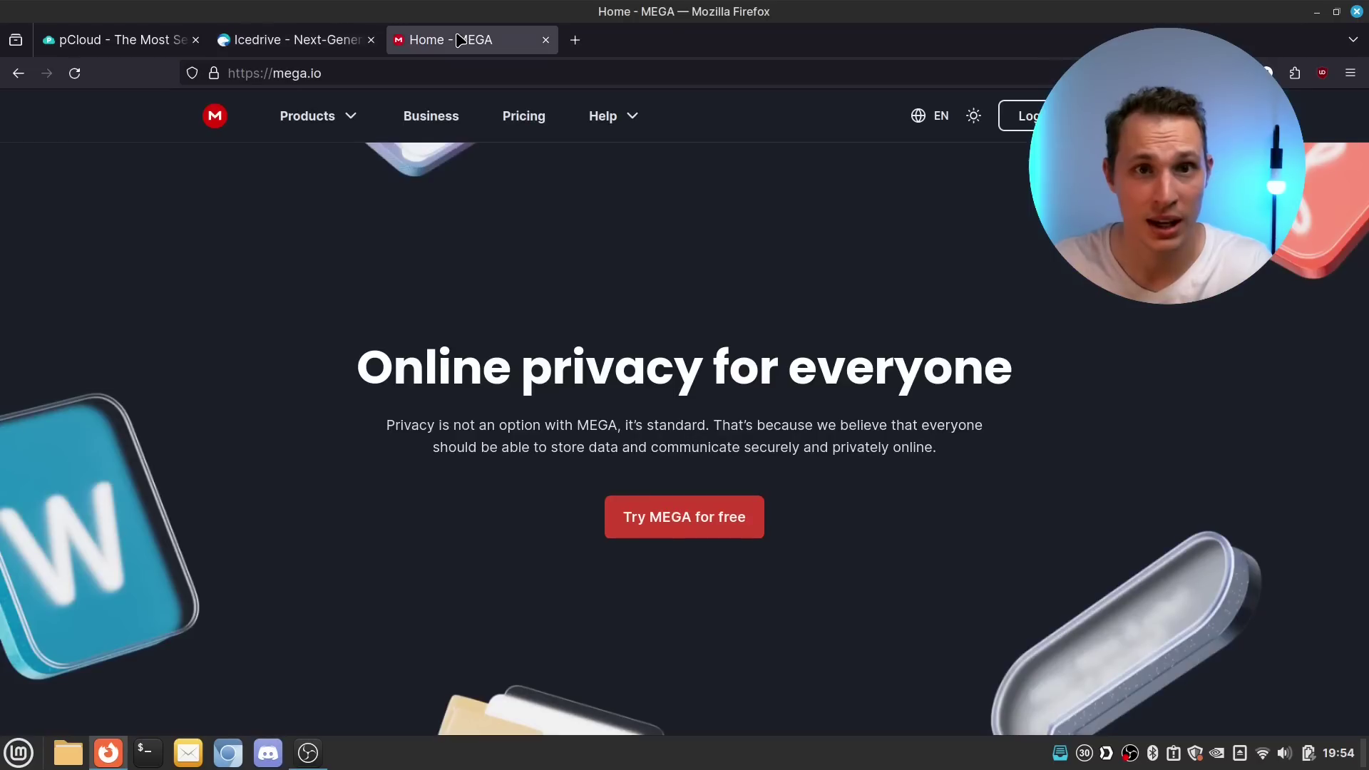
# Step: Close Firefox and start LibreOffice Writer from a 'libre' menu search, dismissing the Tip of the Day
pyautogui.click(1357, 12)
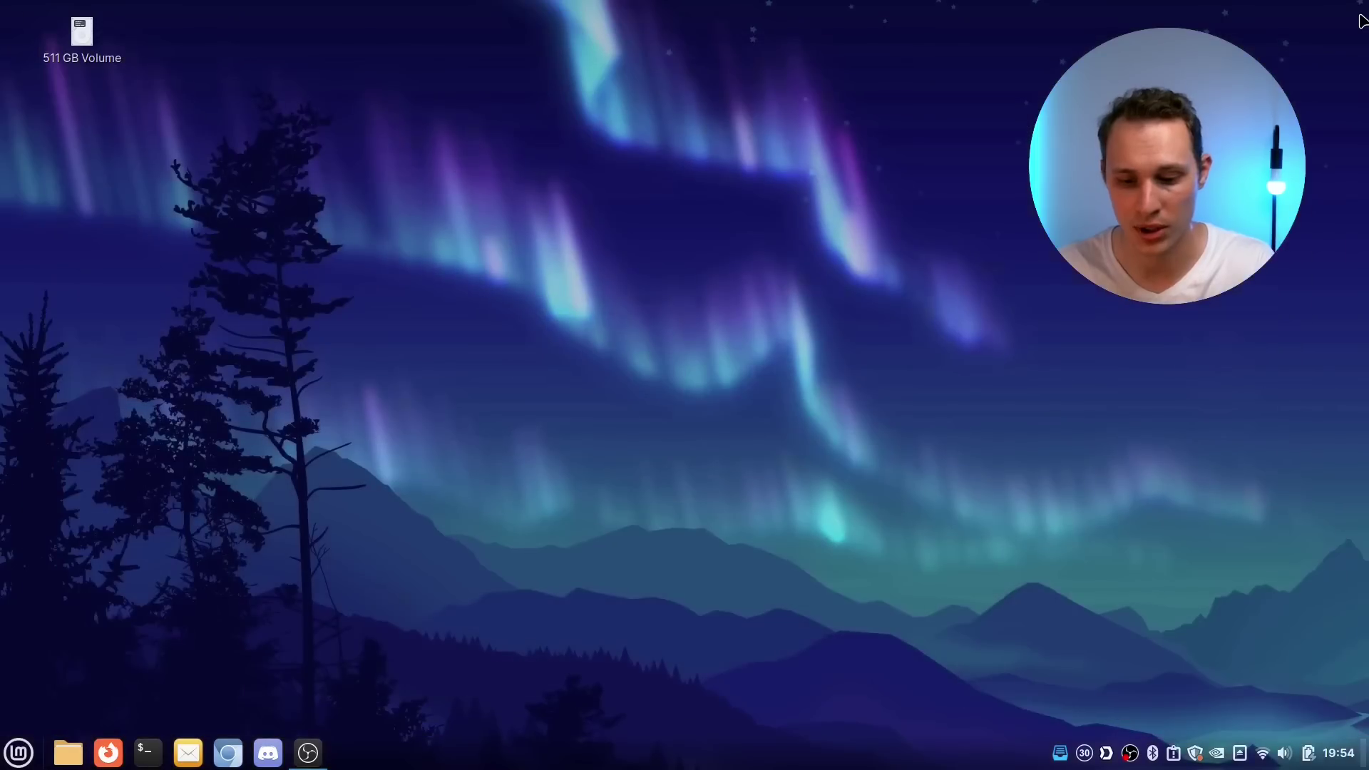
pyautogui.press('super')
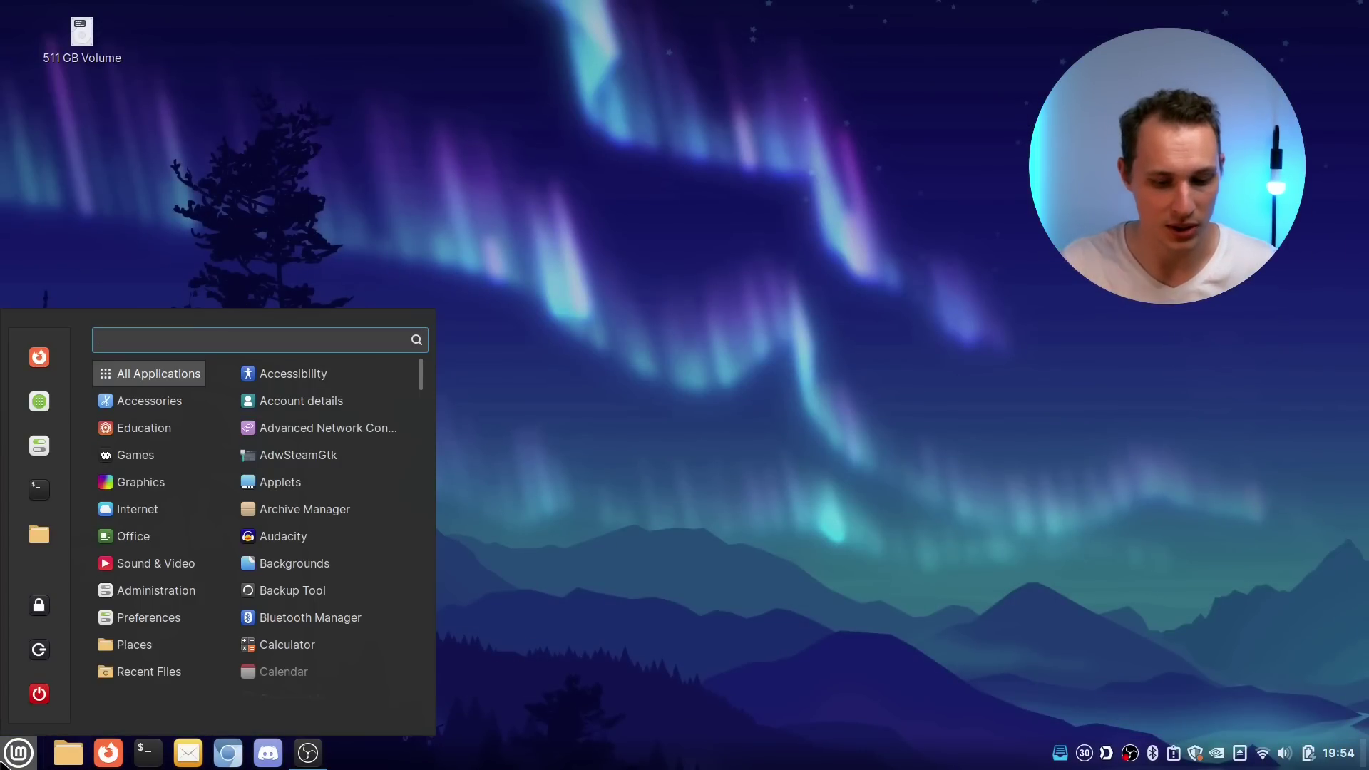
pyautogui.write('libre')
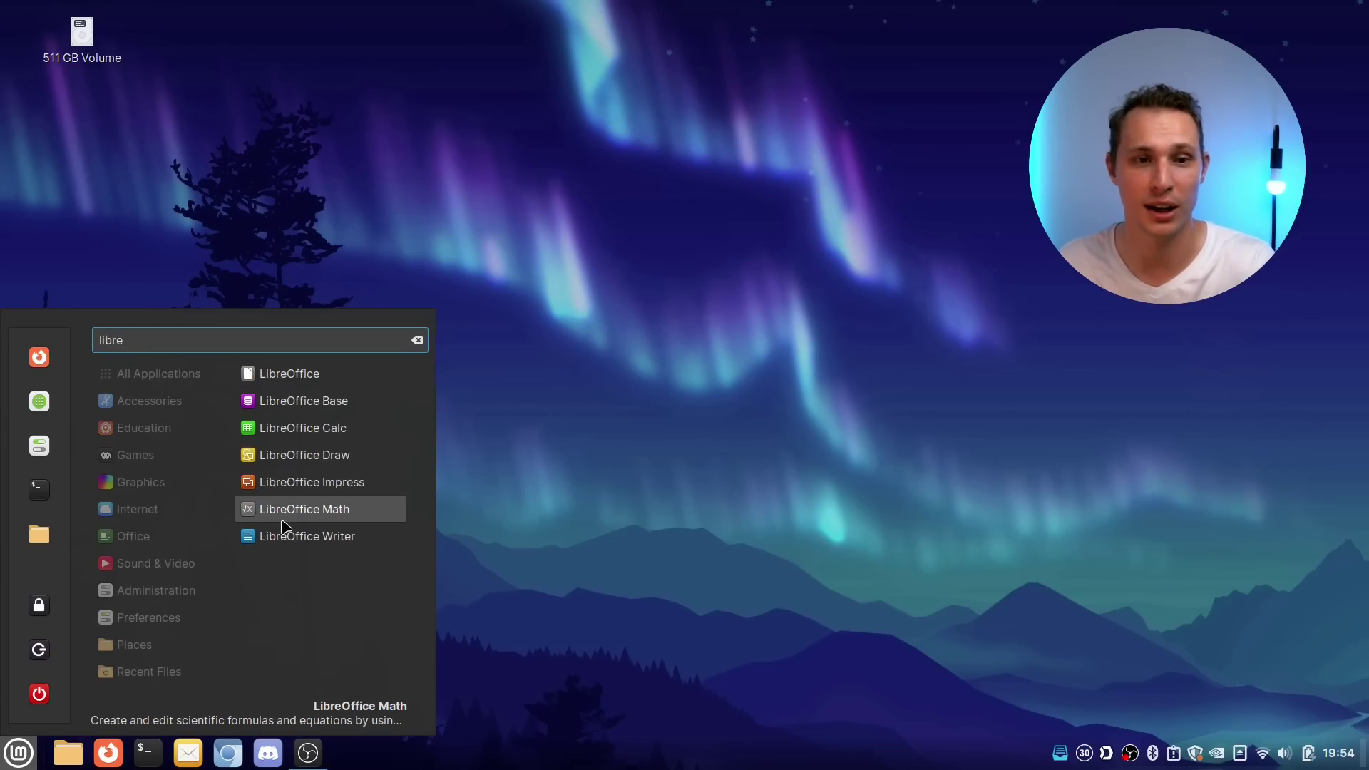
pyautogui.click(313, 538)
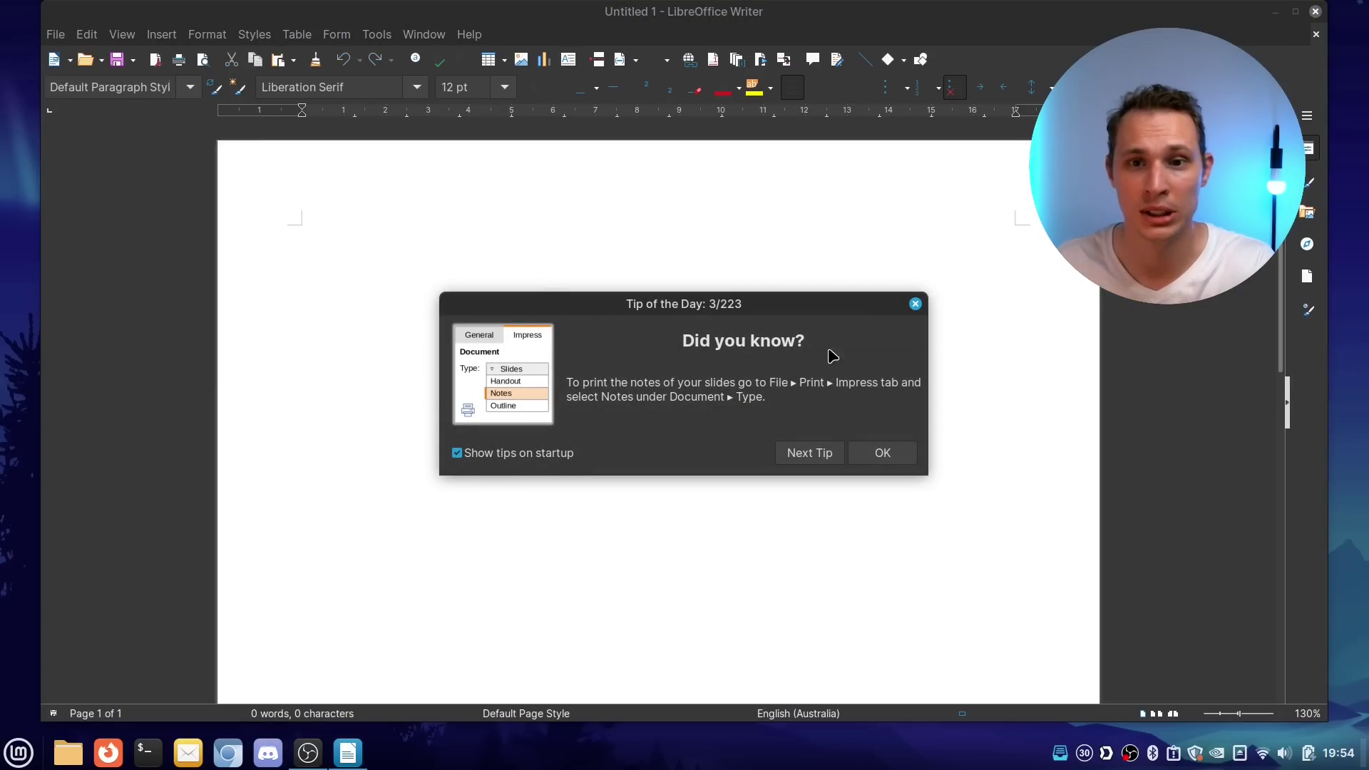
pyautogui.click(882, 453)
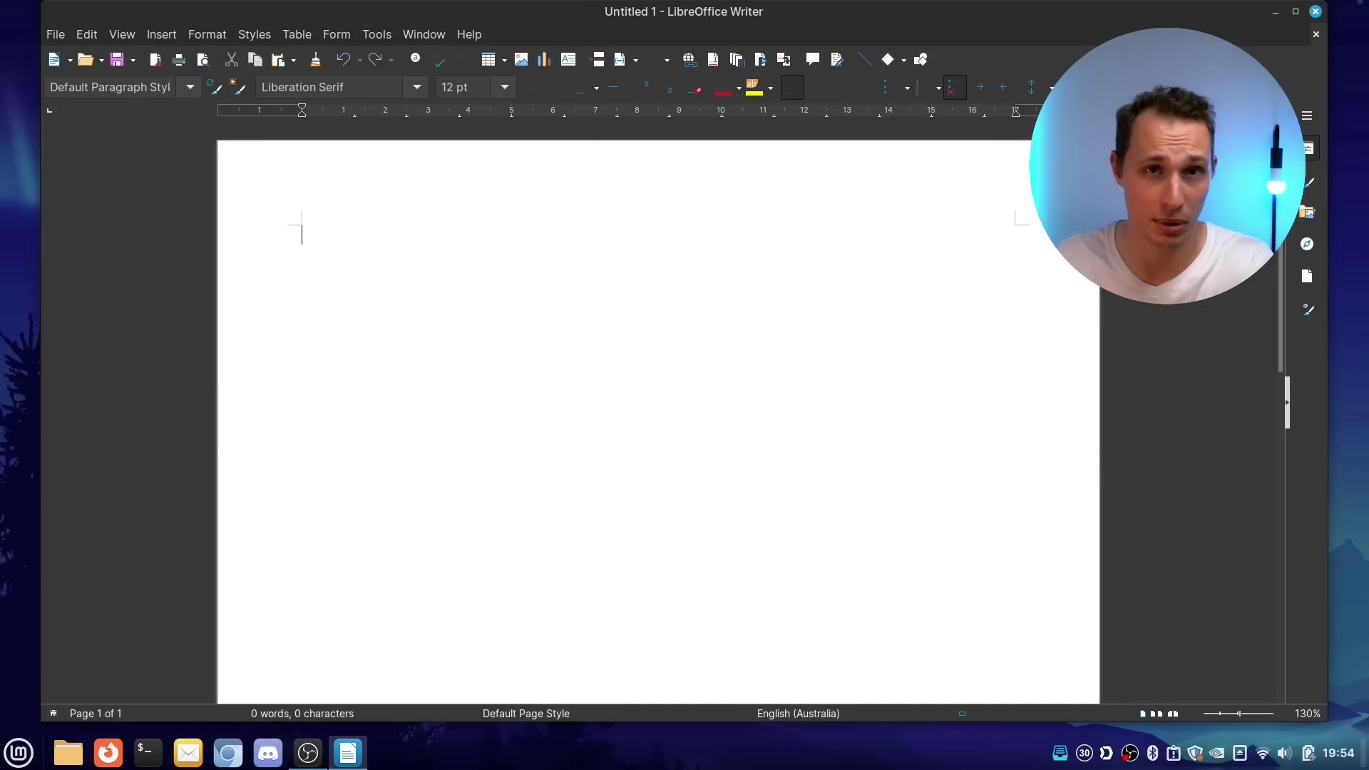
# Step: Apply the Tabbed user interface to all LibreOffice apps, then close Writer
pyautogui.click(127, 39)
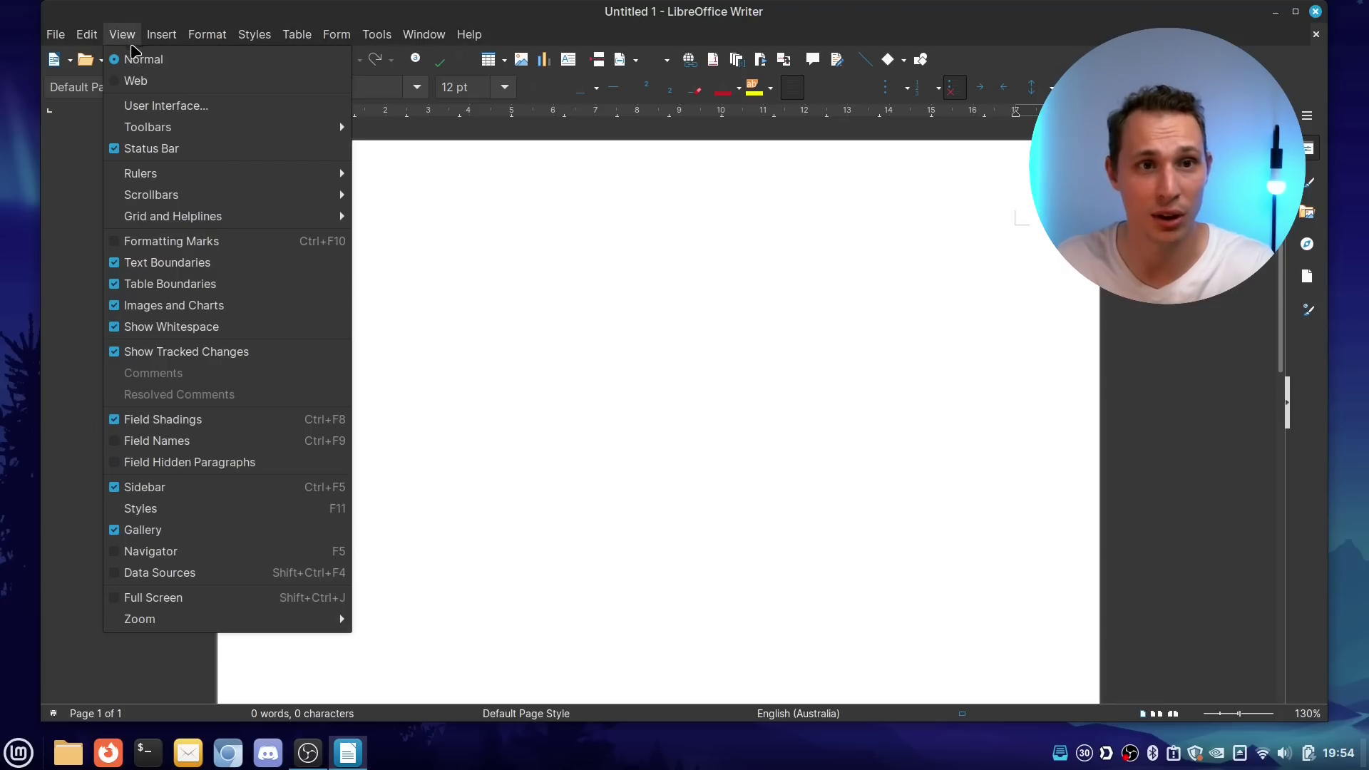
pyautogui.click(140, 106)
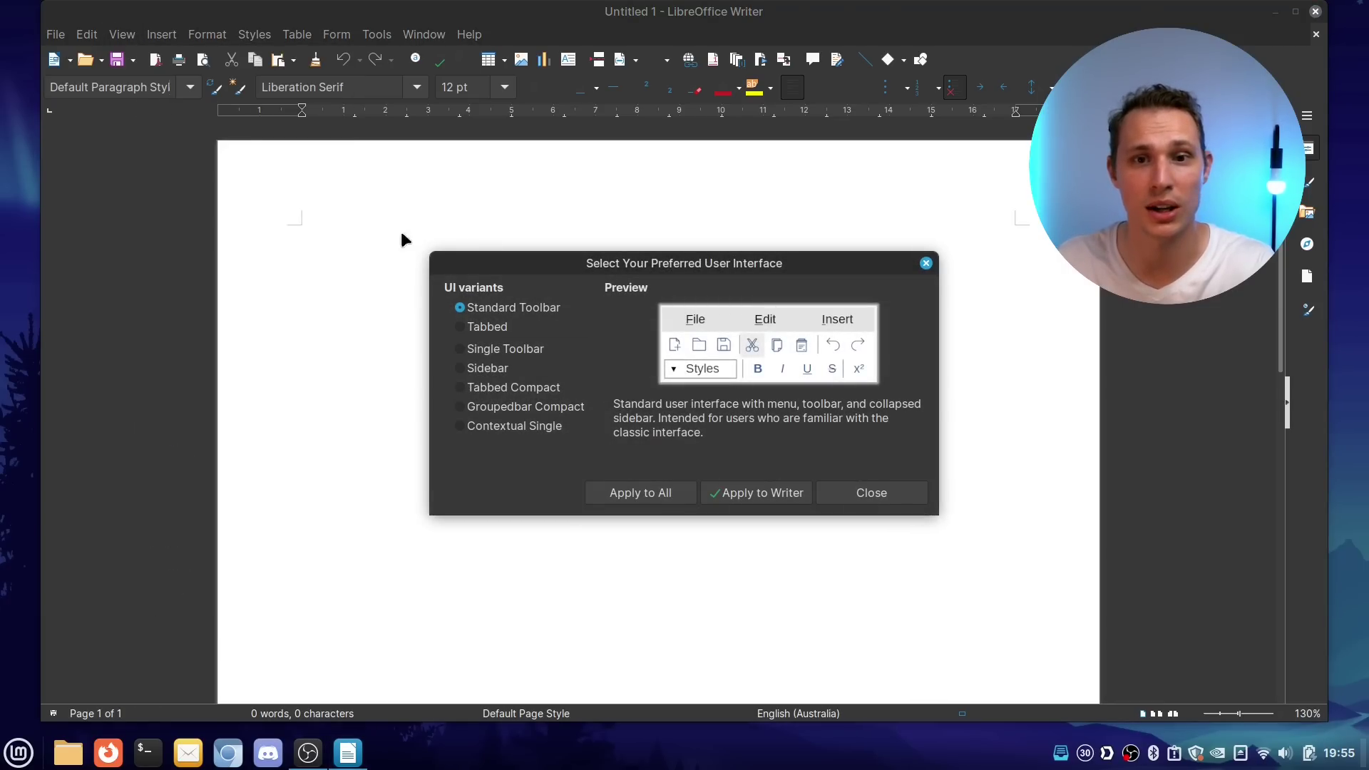
pyautogui.click(462, 328)
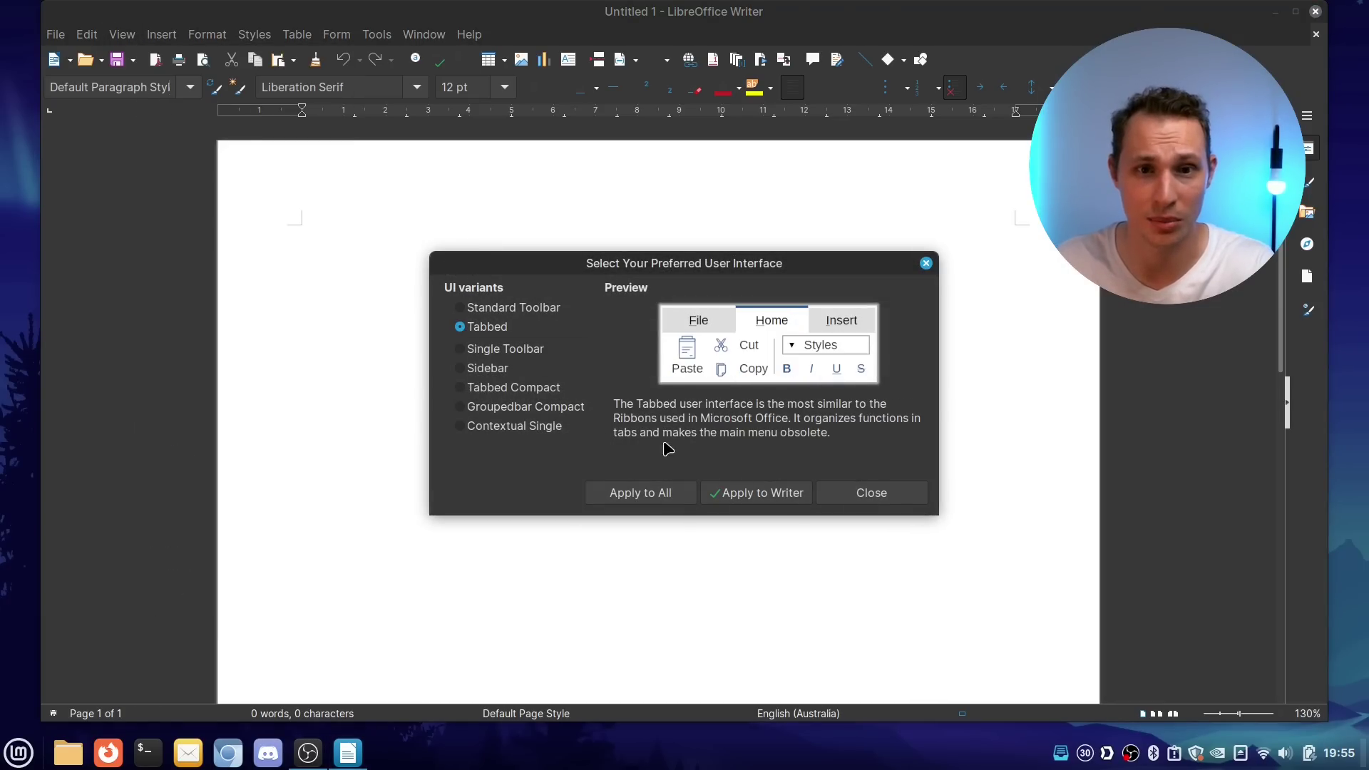
pyautogui.click(655, 501)
pyautogui.click(873, 501)
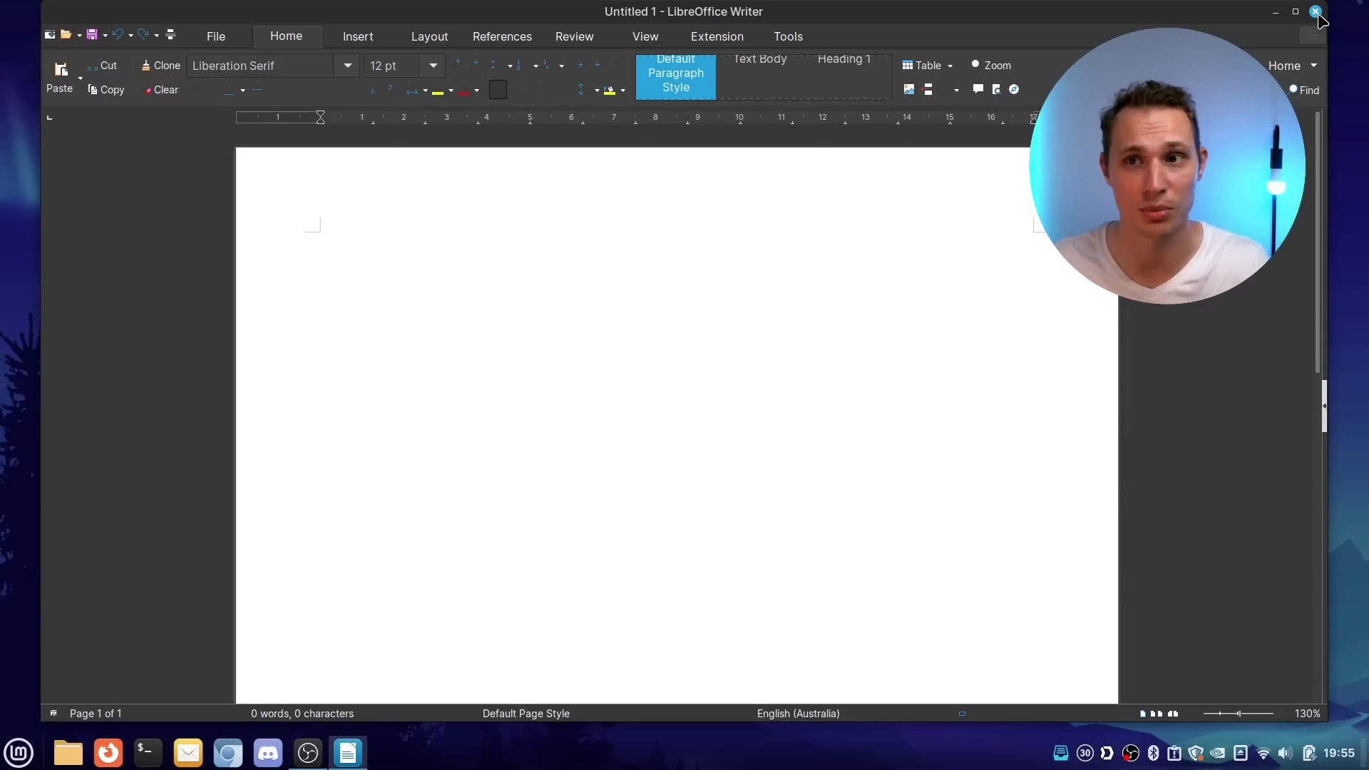
pyautogui.click(1316, 13)
pyautogui.press('super')
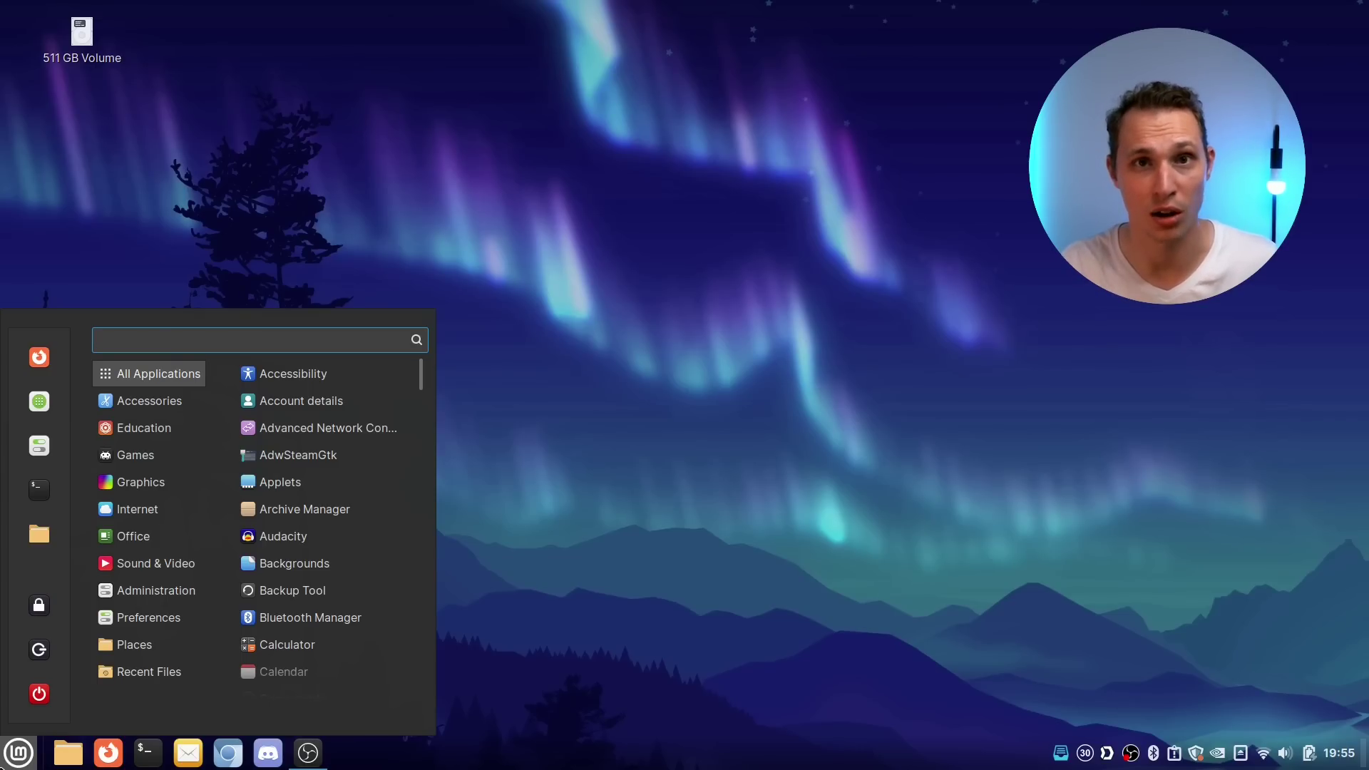
pyautogui.write('onl')
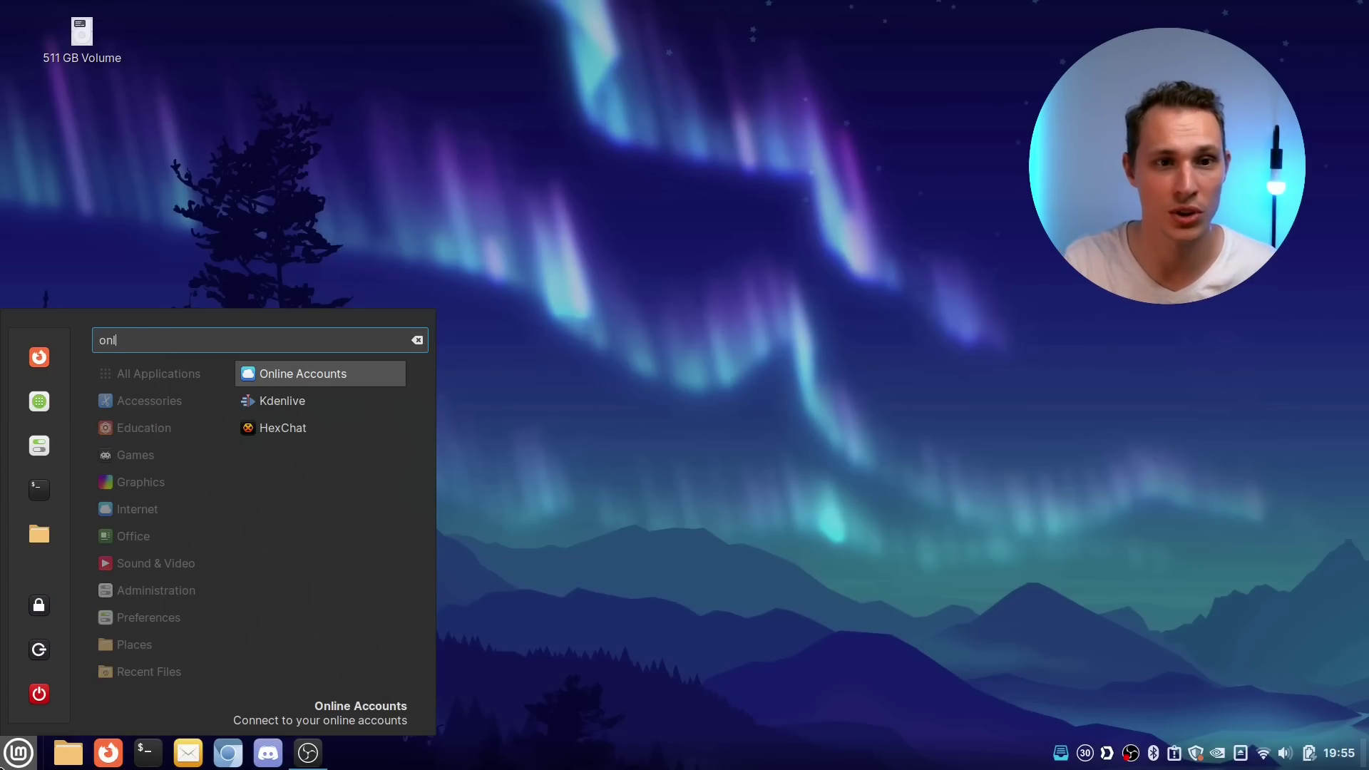
pyautogui.press('BackSpace')
pyautogui.press('BackSpace')
pyautogui.press('BackSpace')
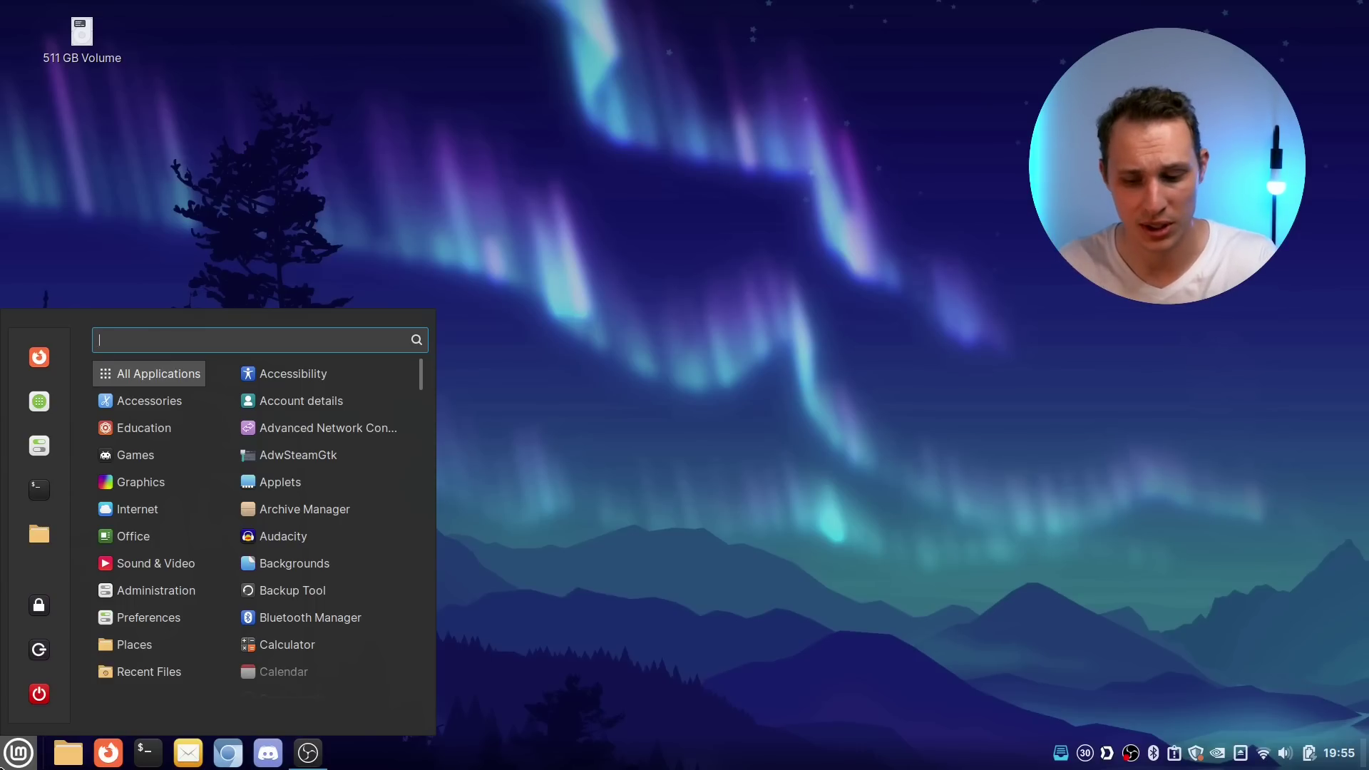
pyautogui.click(593, 647)
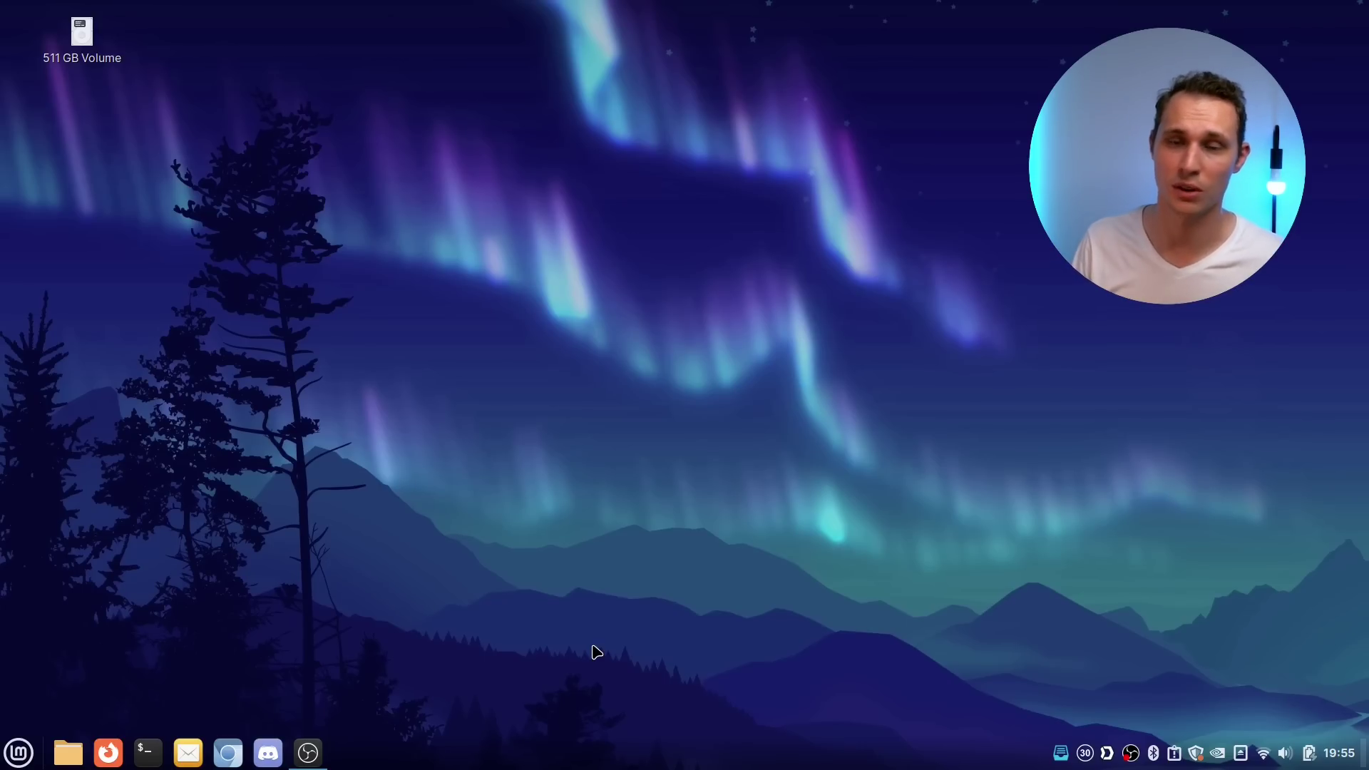
pyautogui.click(18, 752)
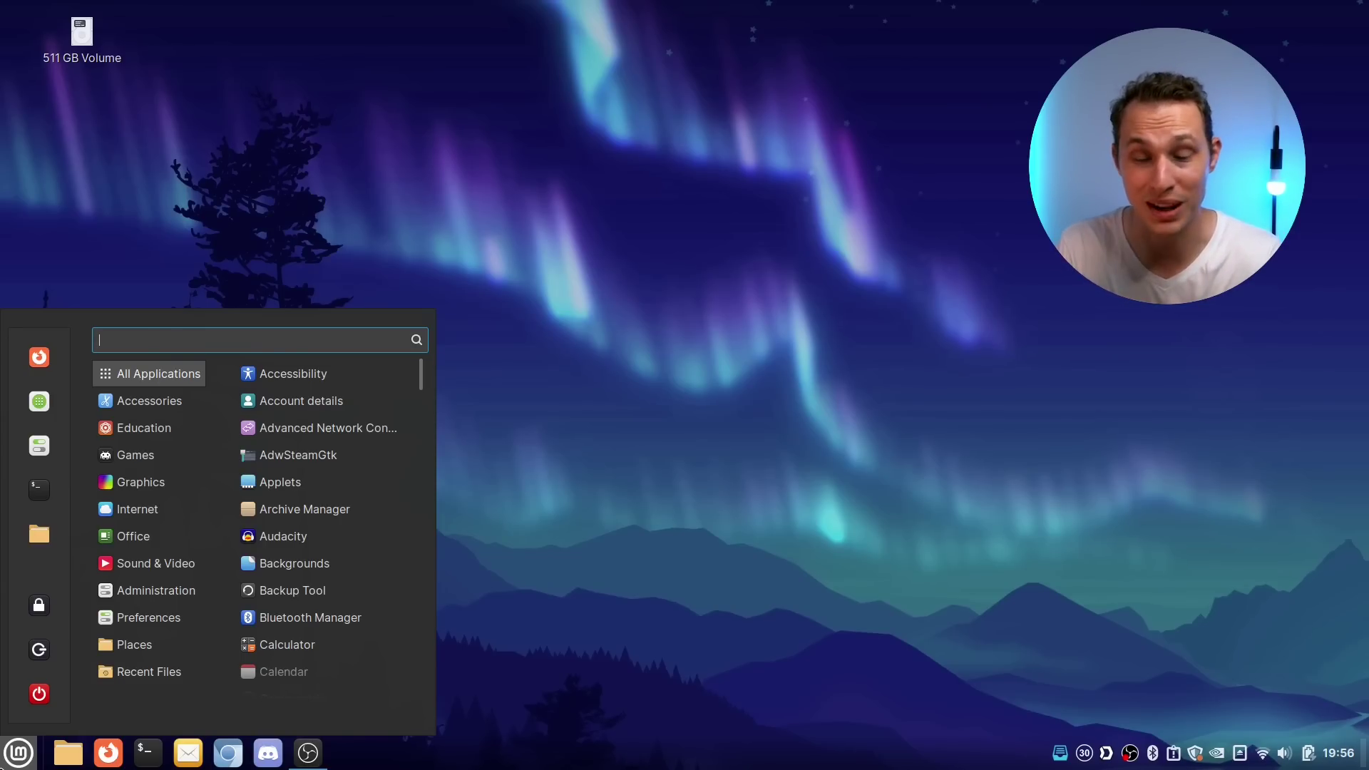
pyautogui.click(466, 225)
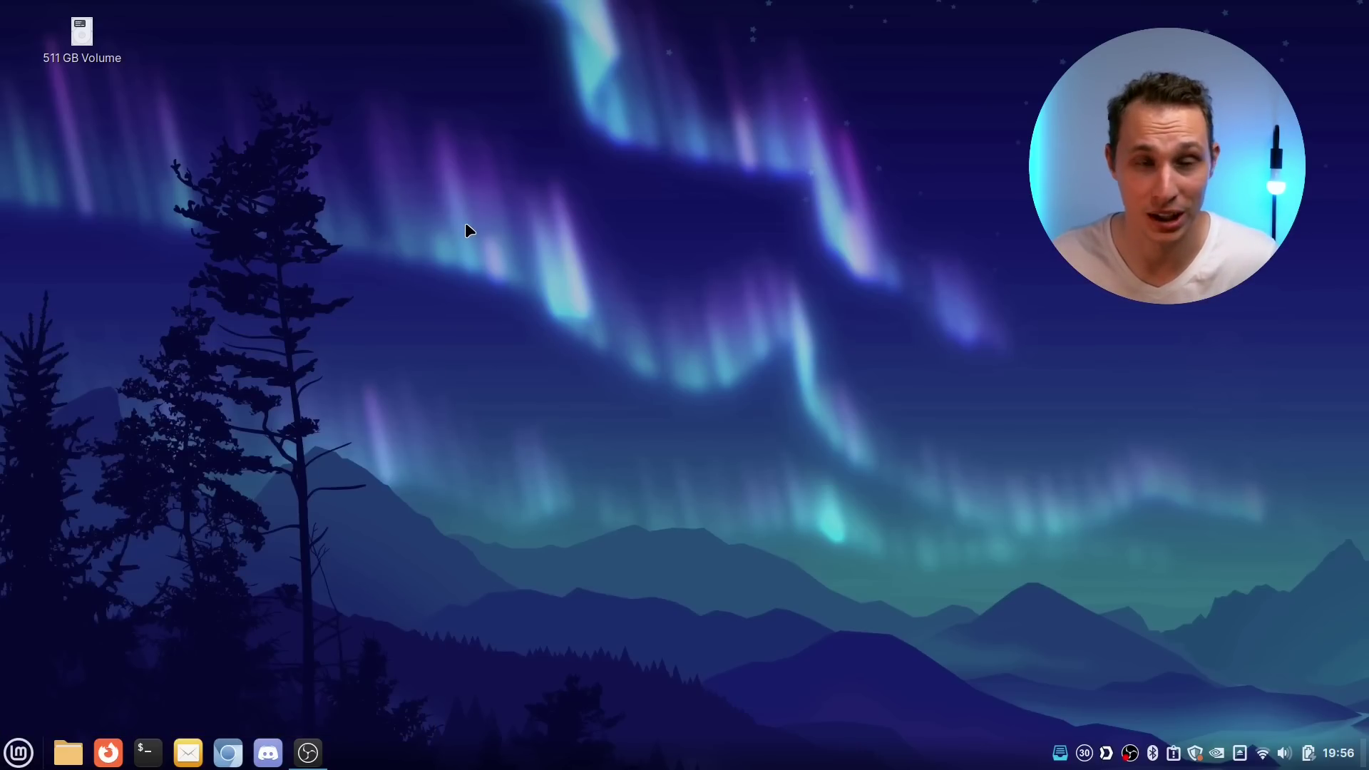